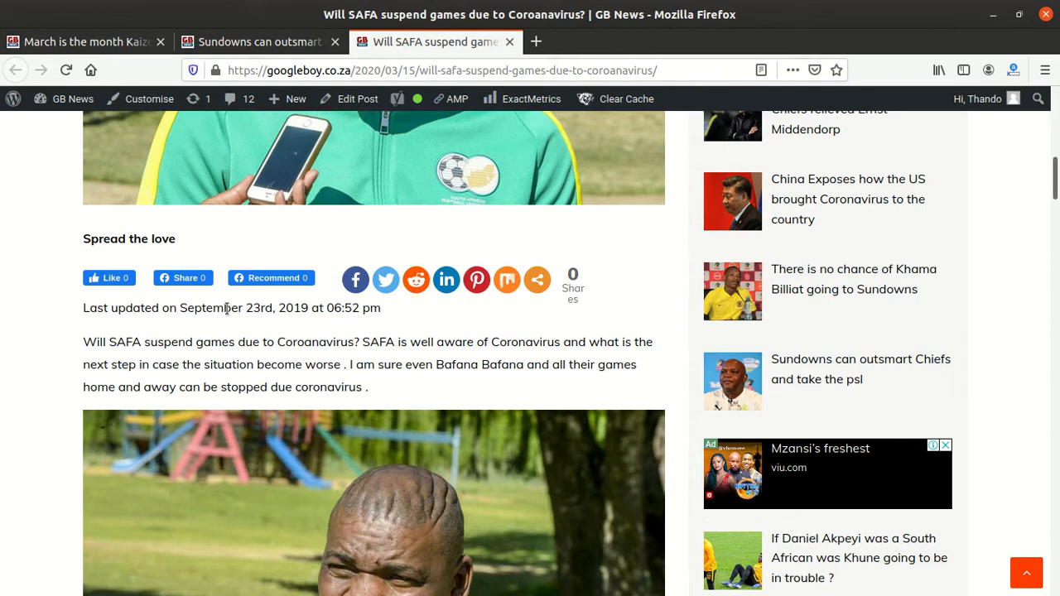
Step: Examine the post's last-updated line and its publication date on the SAFA article page
left_click_drag(386, 306, 82, 311)
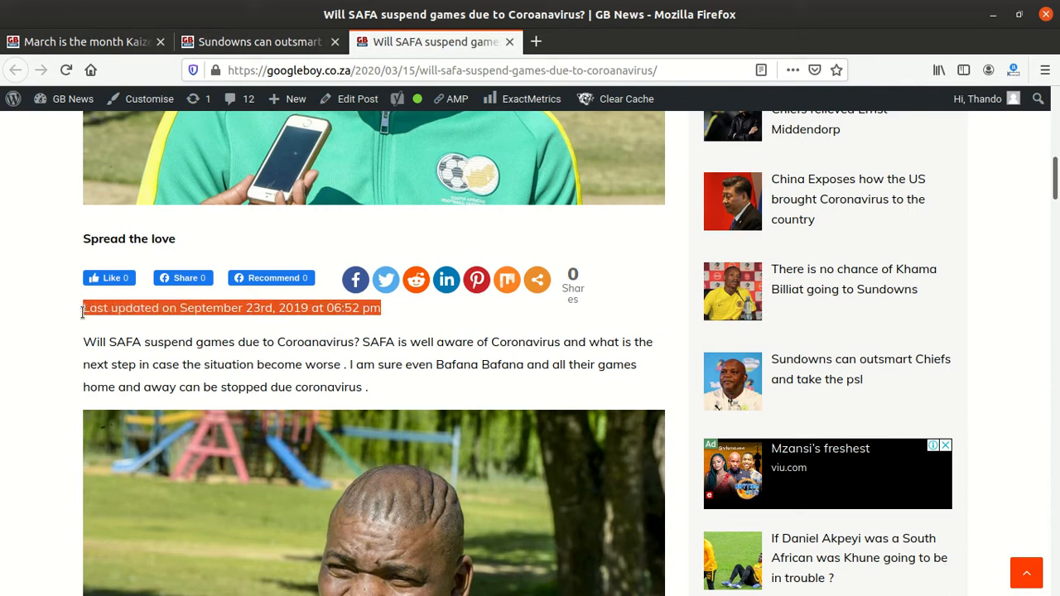
right_click(179, 310)
left_click(210, 320)
scroll(211, 320, "up", 3)
scroll(209, 373, "up", 5)
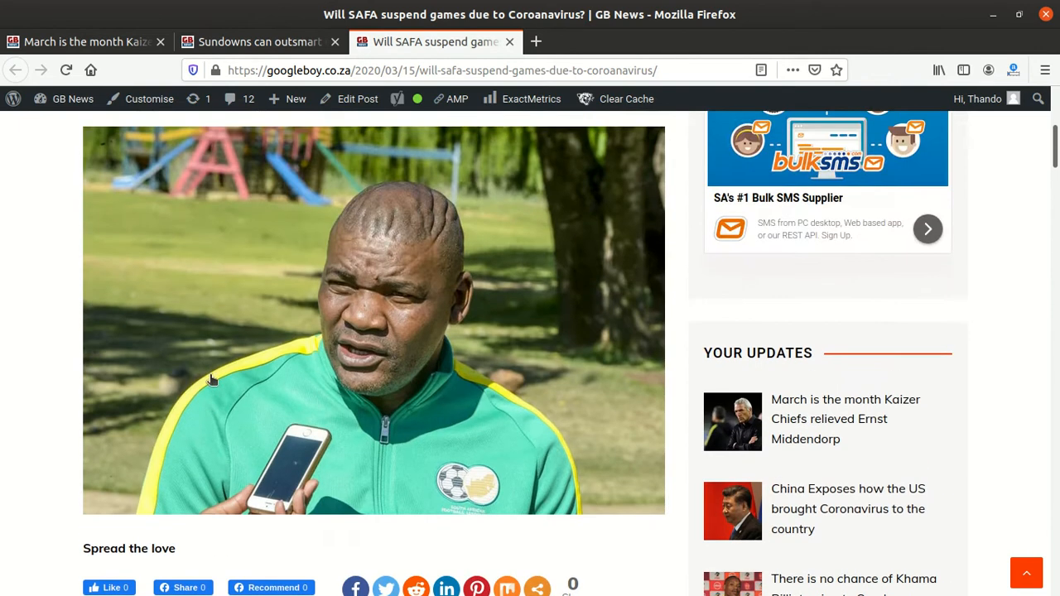
scroll(211, 380, "up", 3)
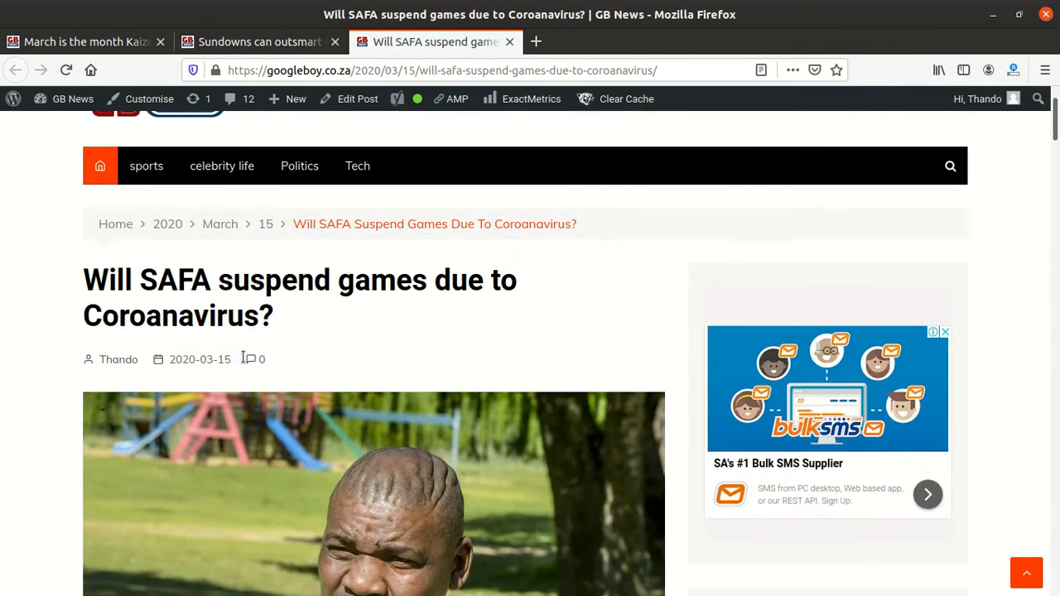
left_click_drag(243, 358, 160, 364)
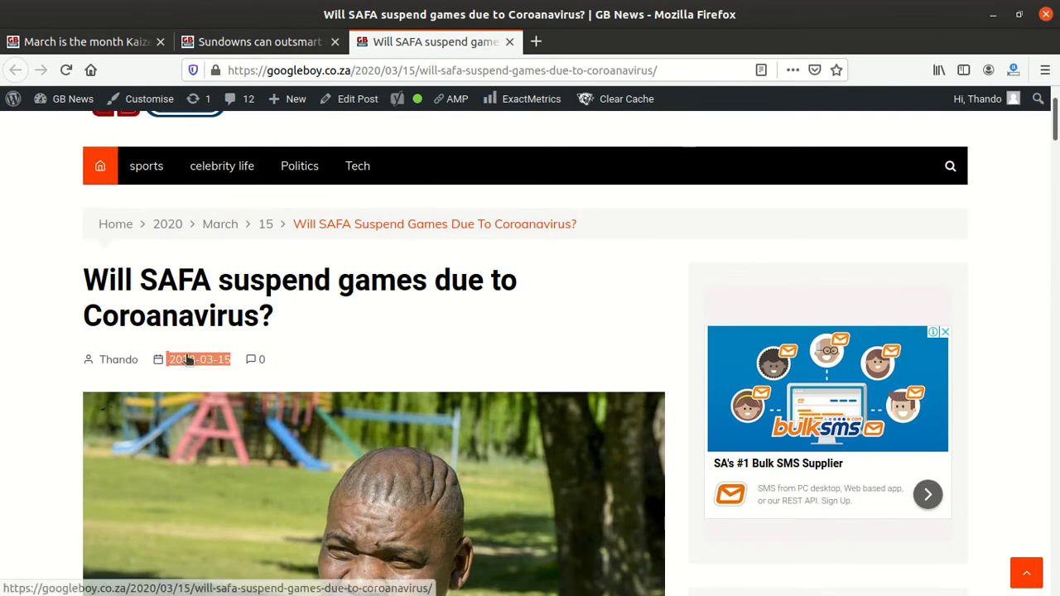
scroll(175, 497, "down", 7)
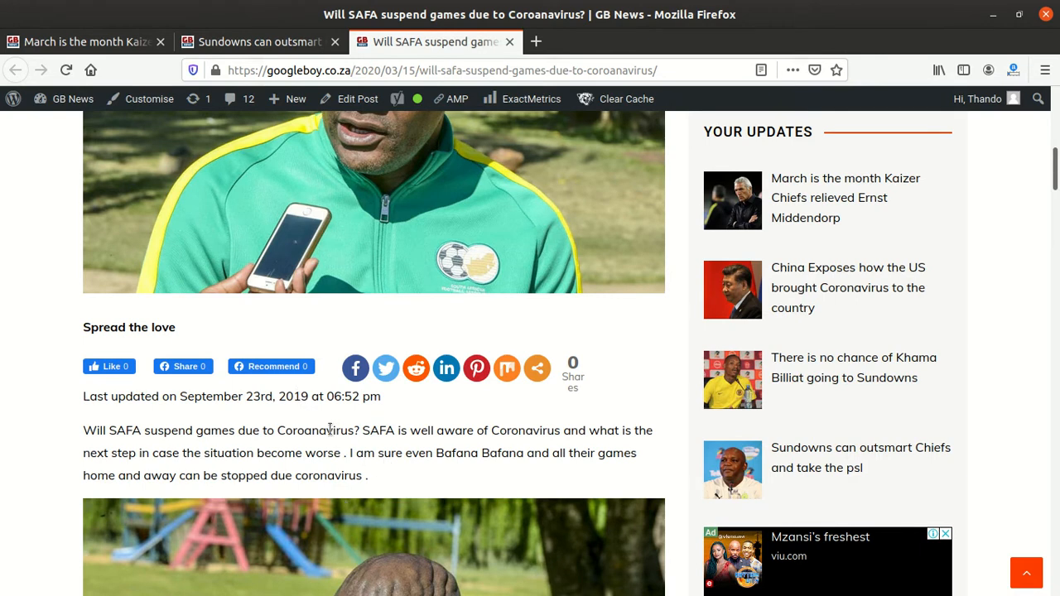
scroll(329, 427, "up", 5)
Step: Switch to the Sundowns article tab and open the WordPress dashboard
left_click(253, 43)
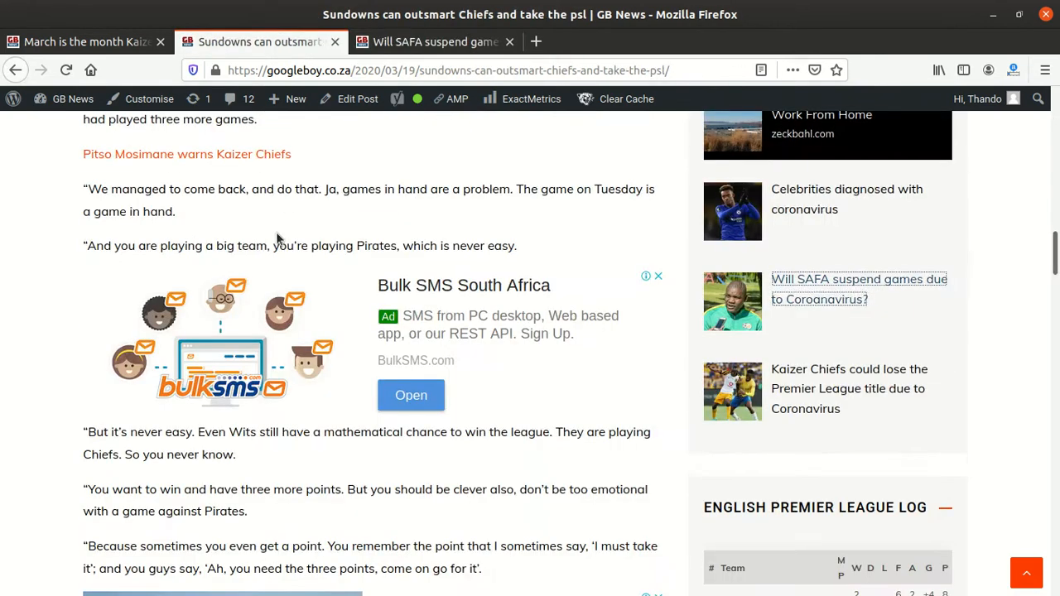
scroll(258, 193, "up", 4)
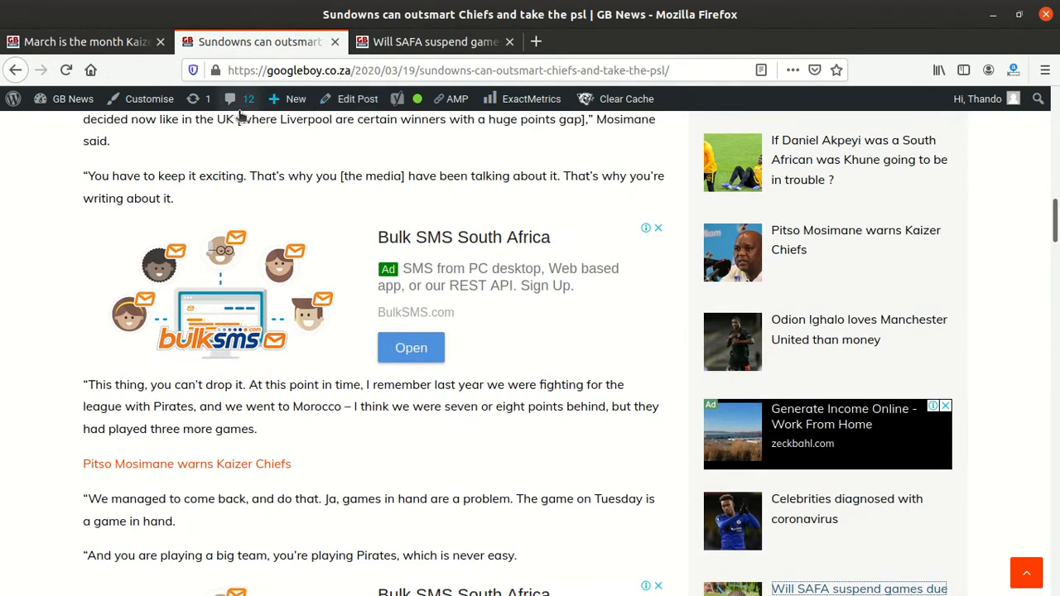
scroll(217, 180, "up", 7)
scroll(217, 180, "up", 4)
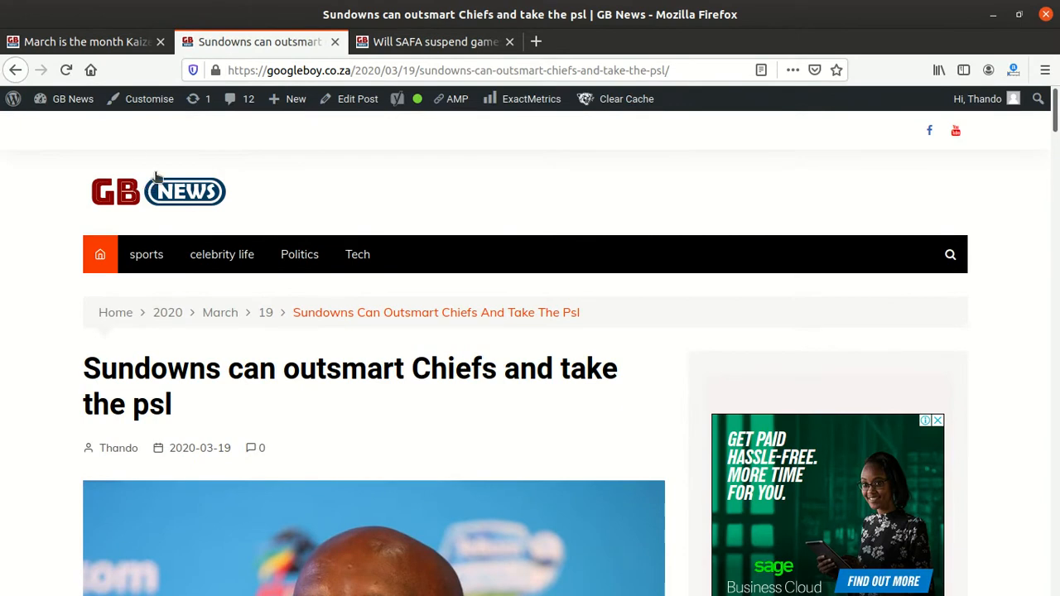
mouse_move(77, 103)
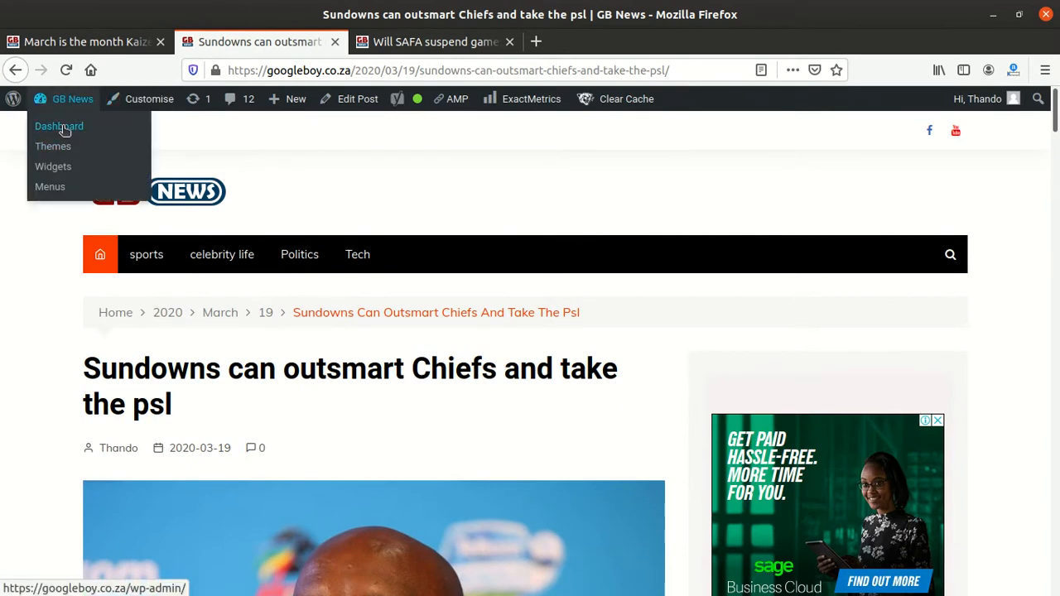
left_click(64, 128)
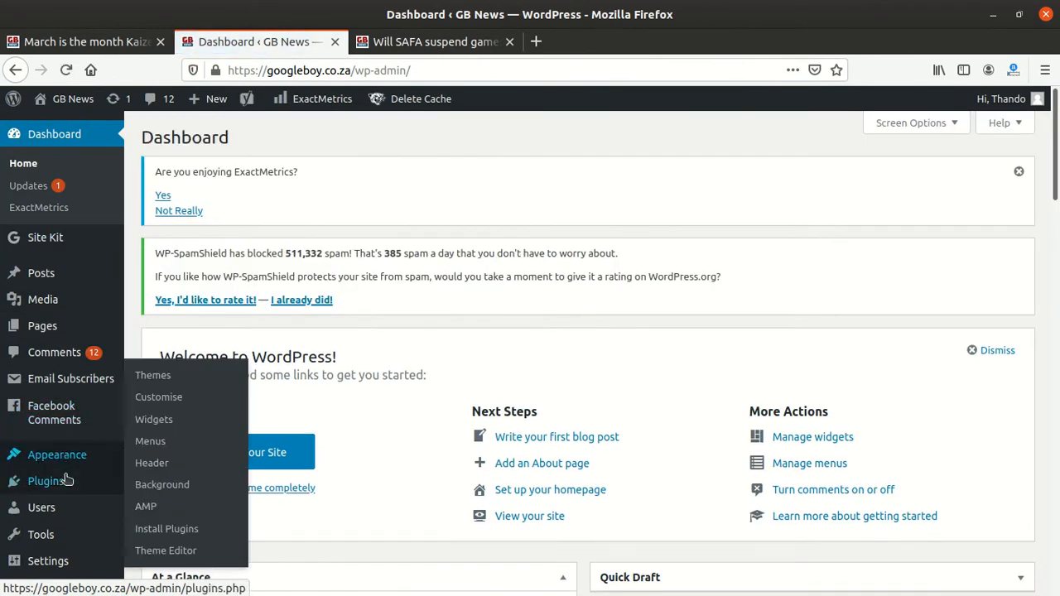
Step: Go to adding new plugins and search for WP Last Updated Date
mouse_move(63, 487)
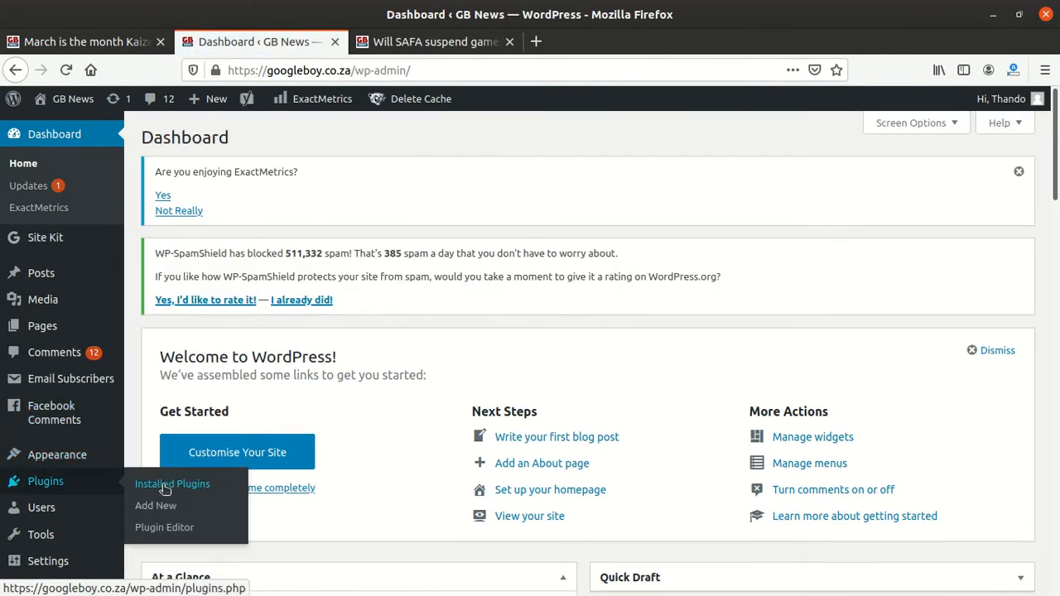
left_click(155, 510)
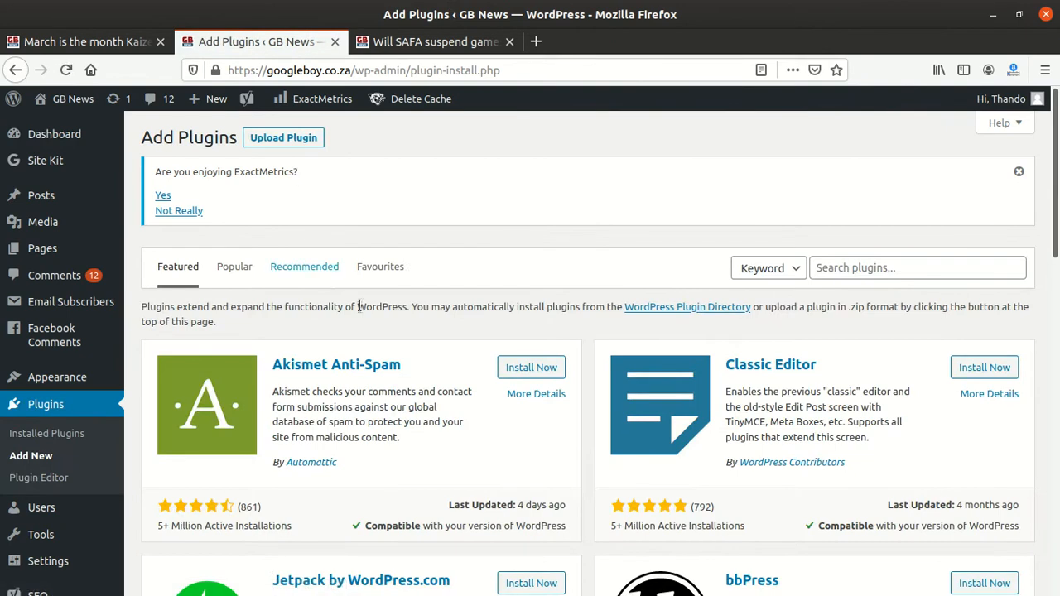
left_click(835, 267)
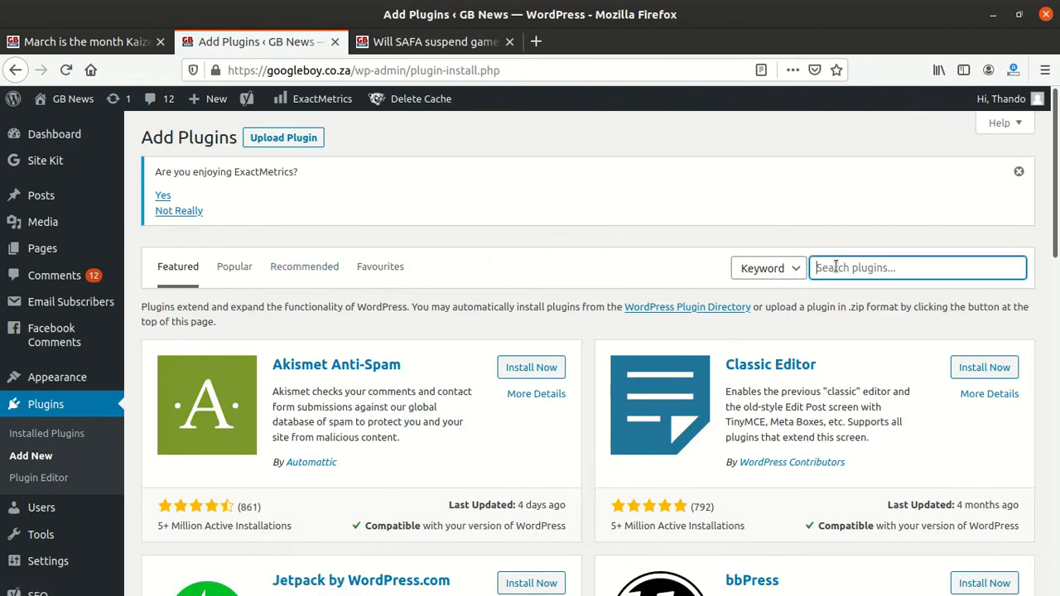
type("las")
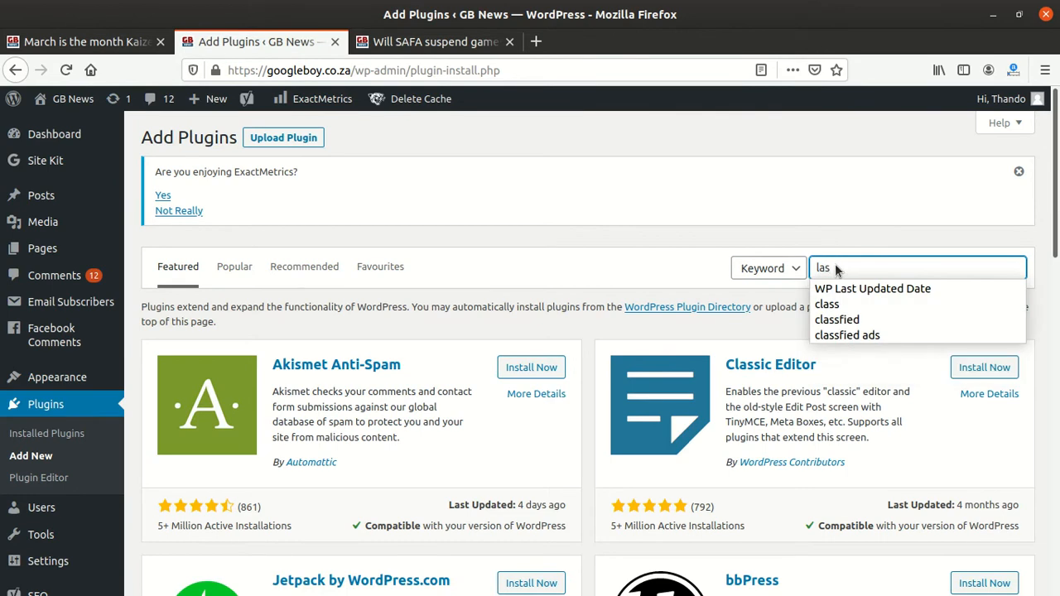
left_click(914, 289)
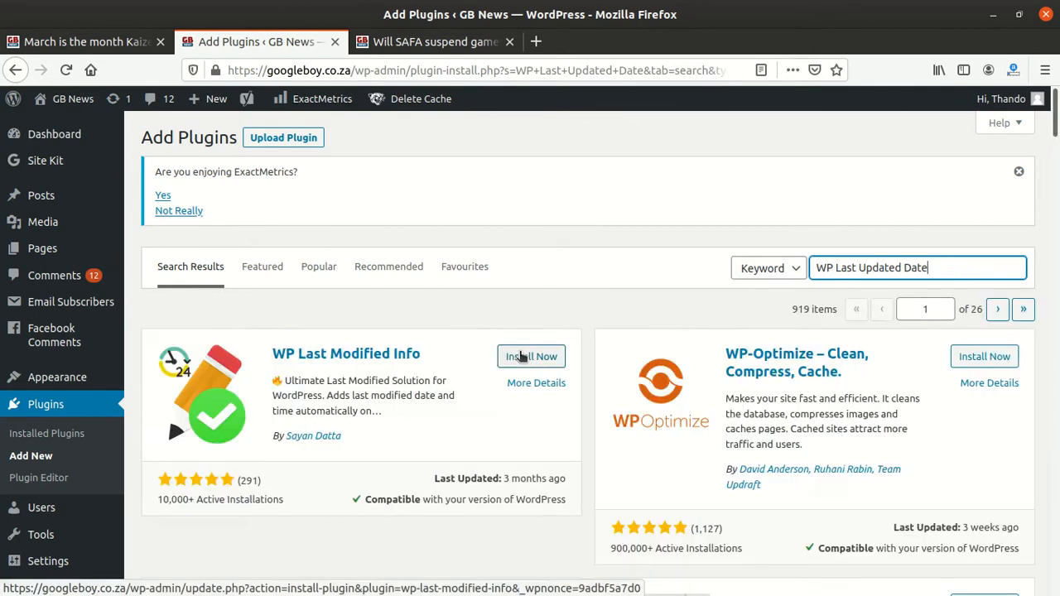
Step: Install and activate the WP Last Modified Info plugin
left_click(523, 357)
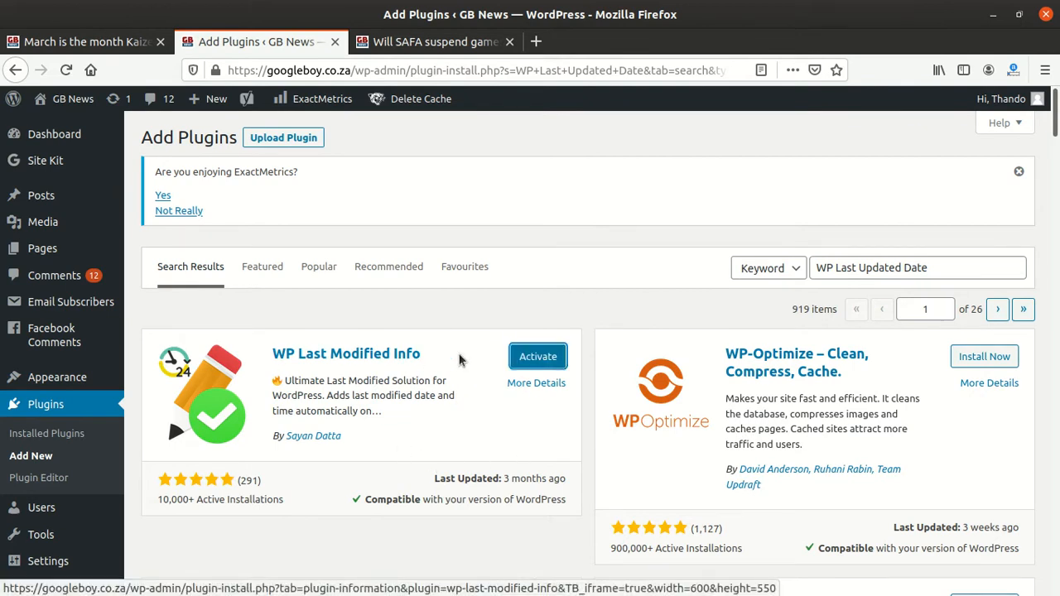
left_click(531, 357)
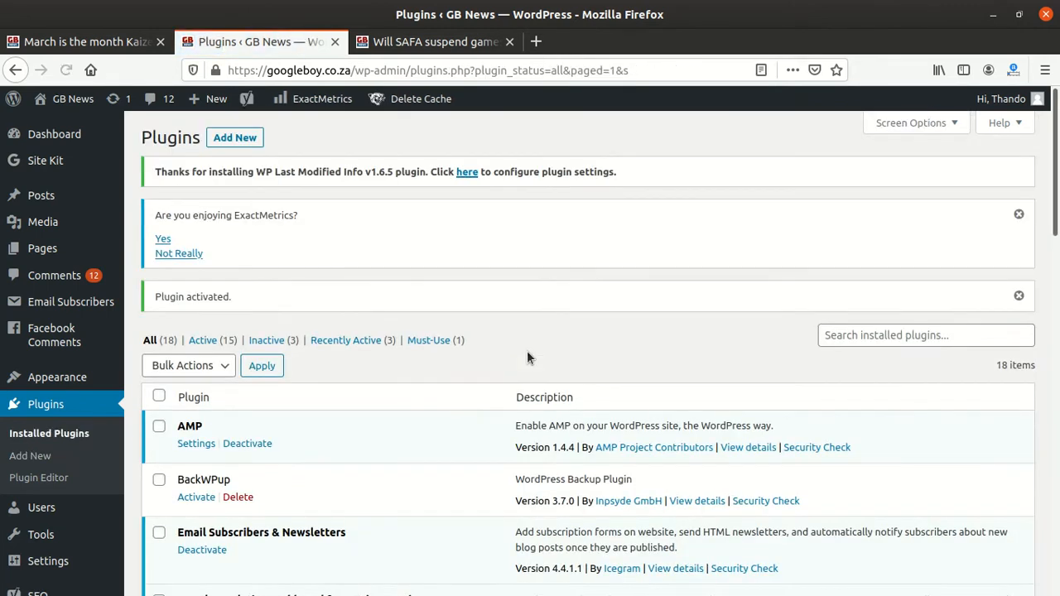
Step: Open the WP Last Modified Info settings from the installed plugins list
scroll(323, 364, "down", 5)
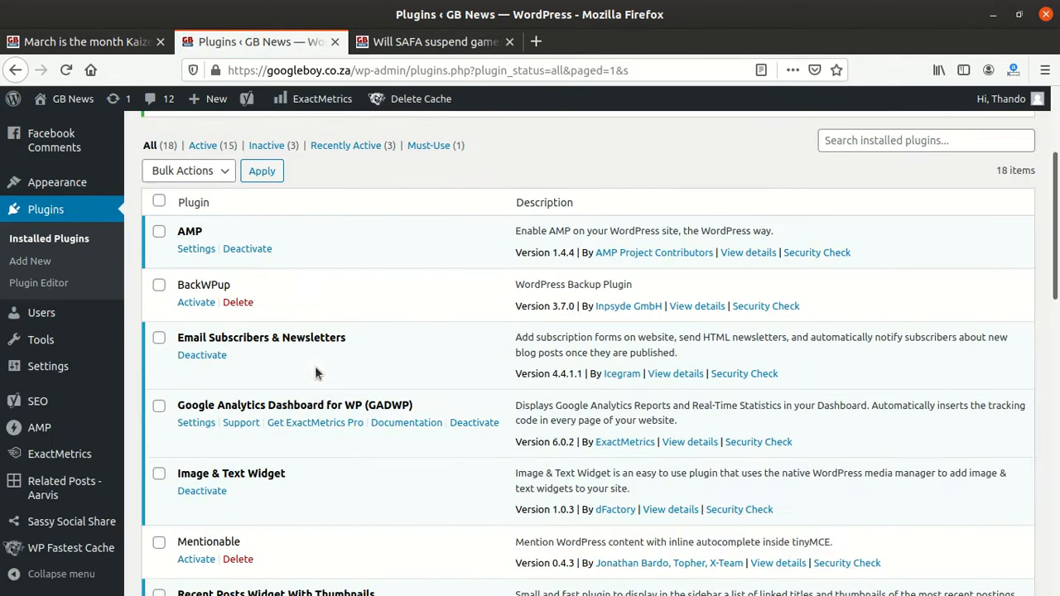
scroll(302, 379, "up", 3)
scroll(265, 398, "down", 1)
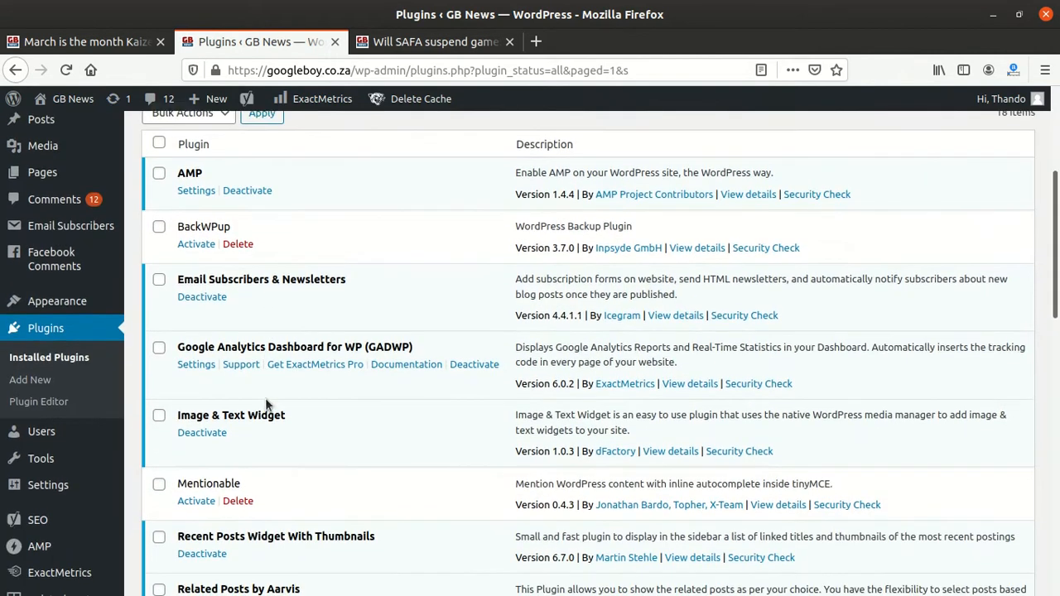
scroll(225, 294, "down", 2)
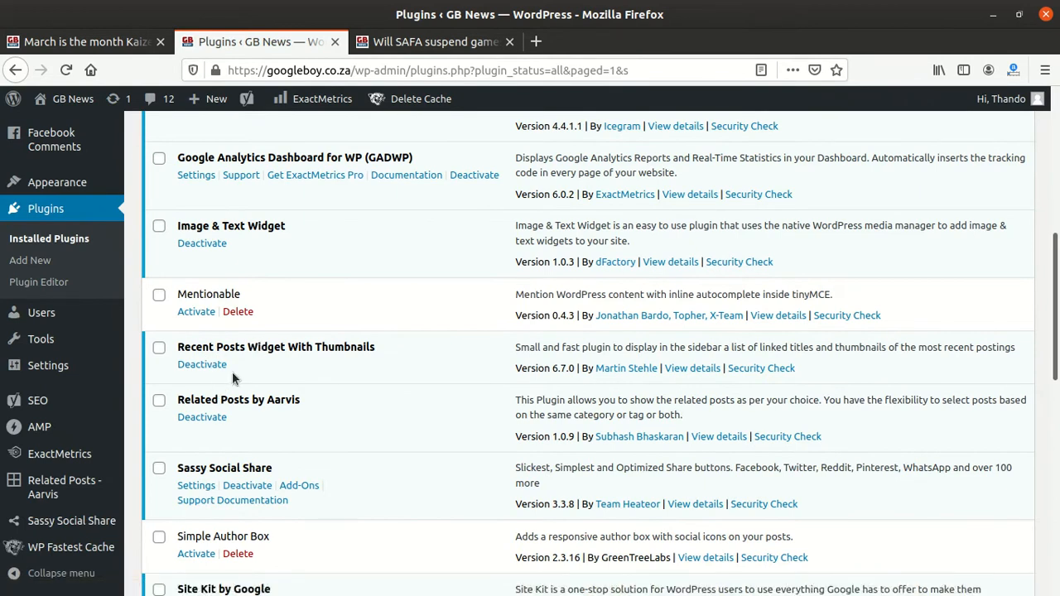
scroll(228, 389, "down", 1)
scroll(224, 390, "down", 2)
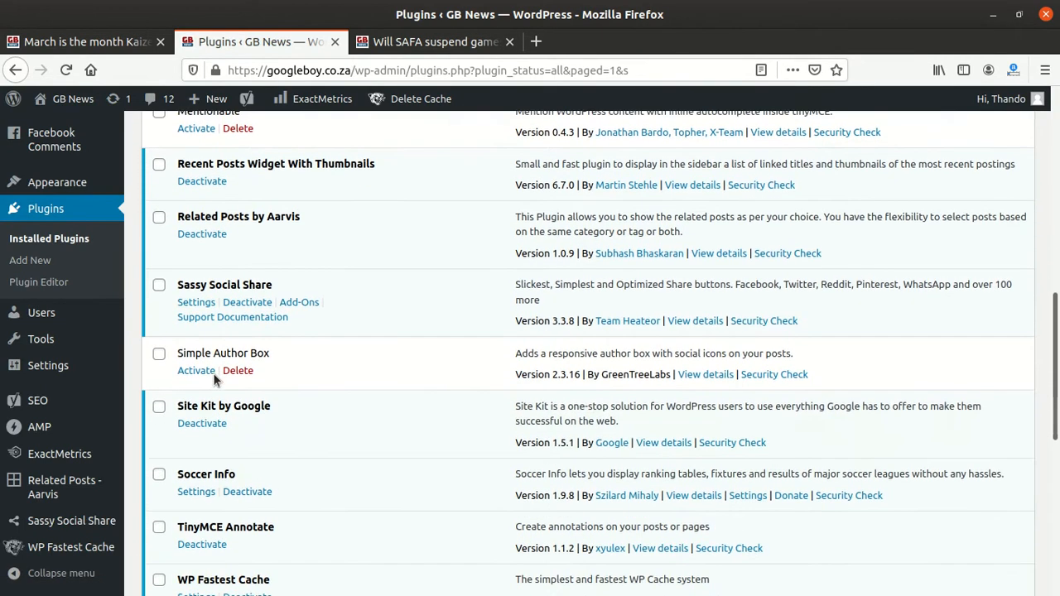
scroll(227, 378, "down", 3)
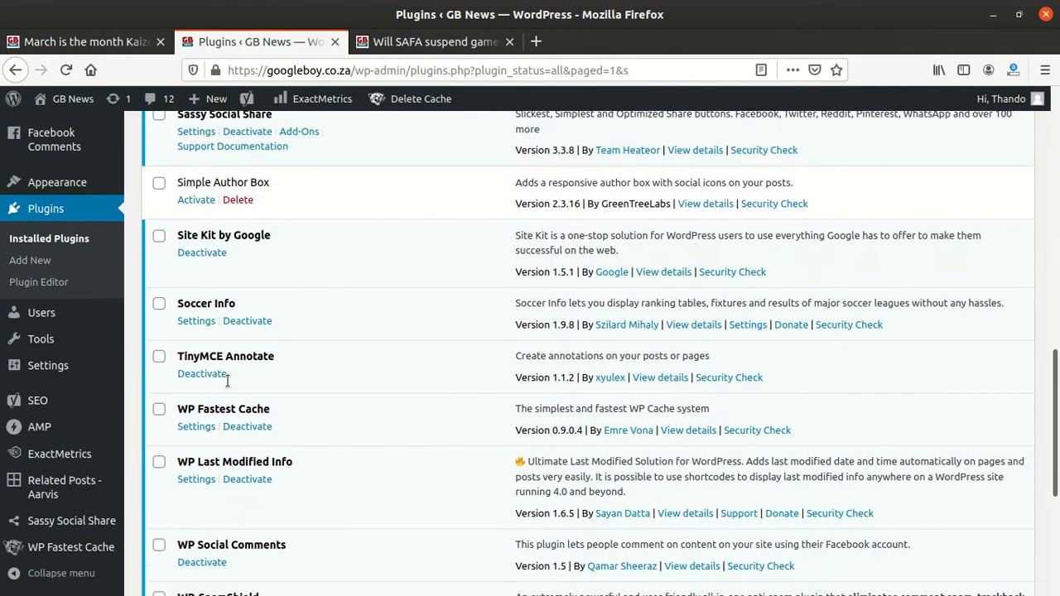
scroll(229, 373, "down", 1)
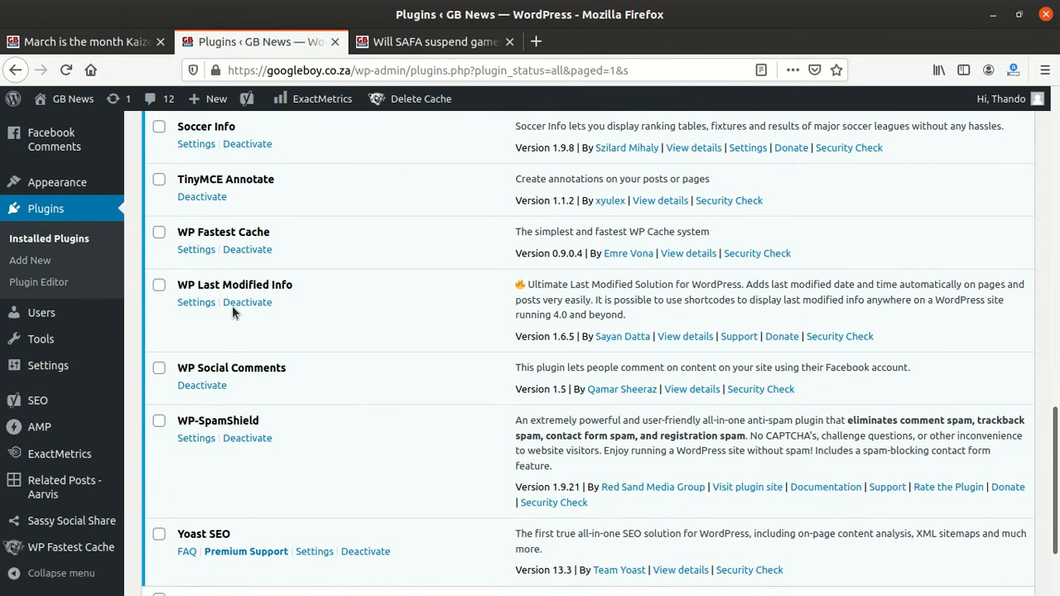
left_click(186, 304)
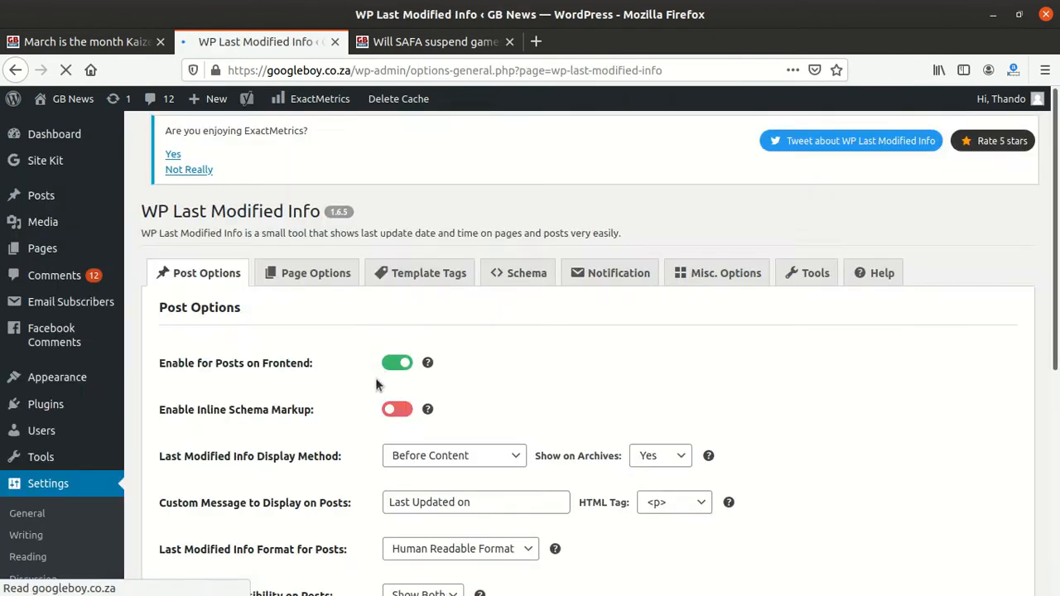
Step: Set the displayed last-modified author to a different site author and save the post settings
scroll(414, 371, "down", 4)
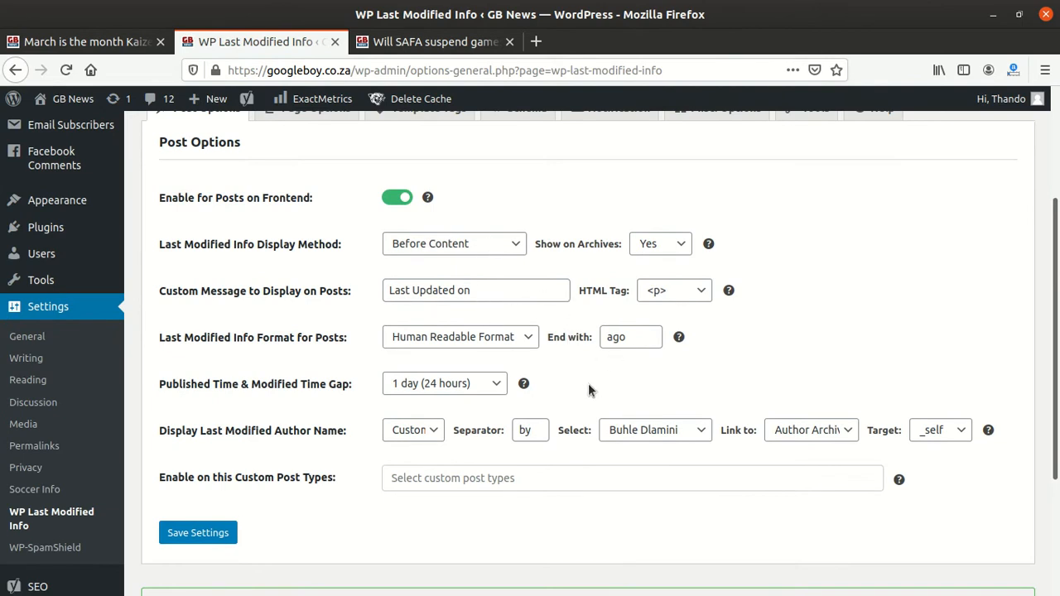
scroll(589, 389, "down", 3)
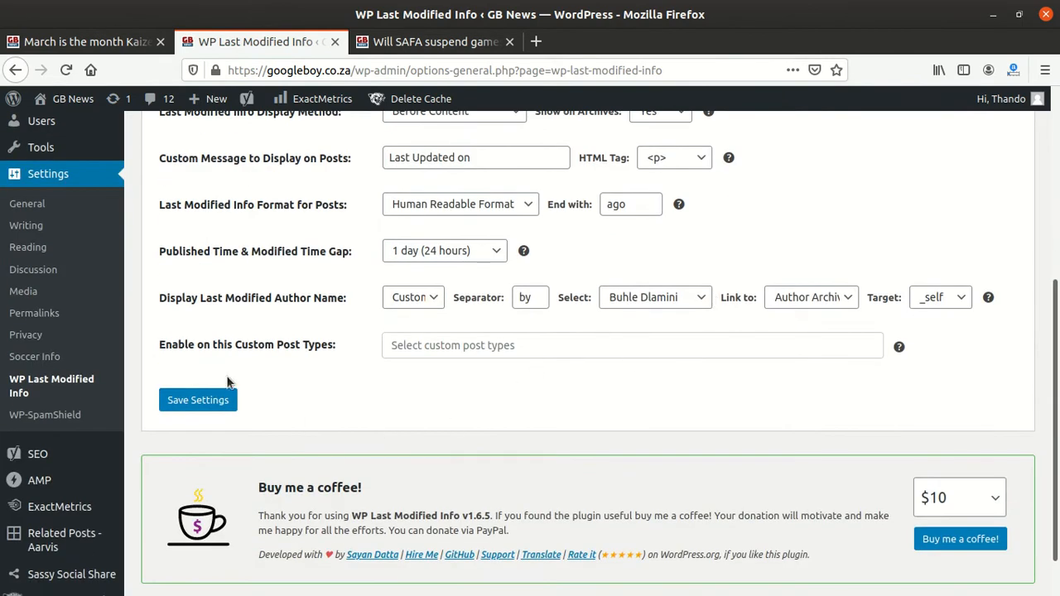
scroll(261, 385, "down", 1)
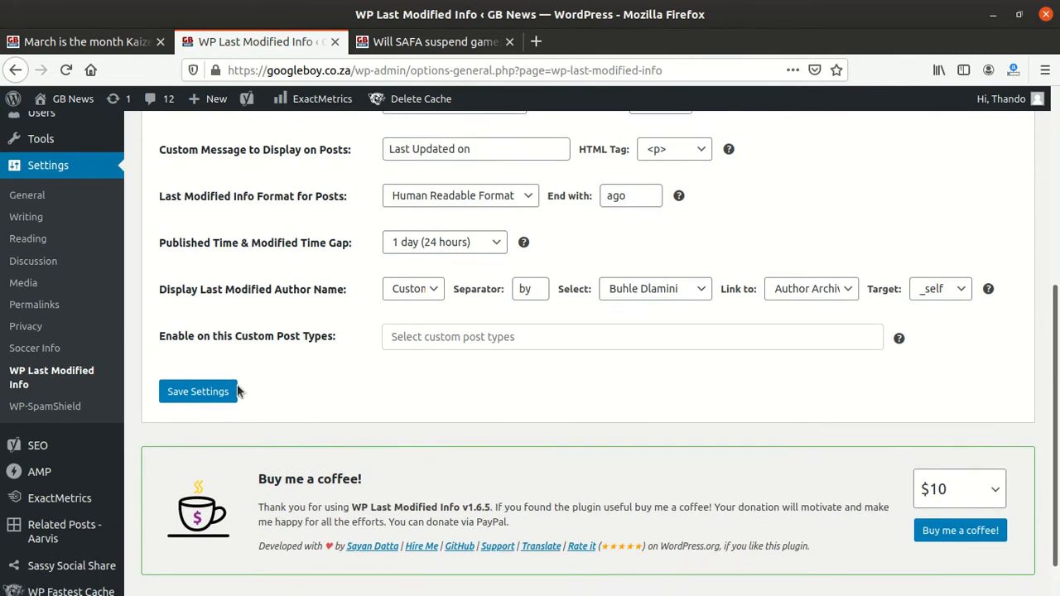
left_click(685, 288)
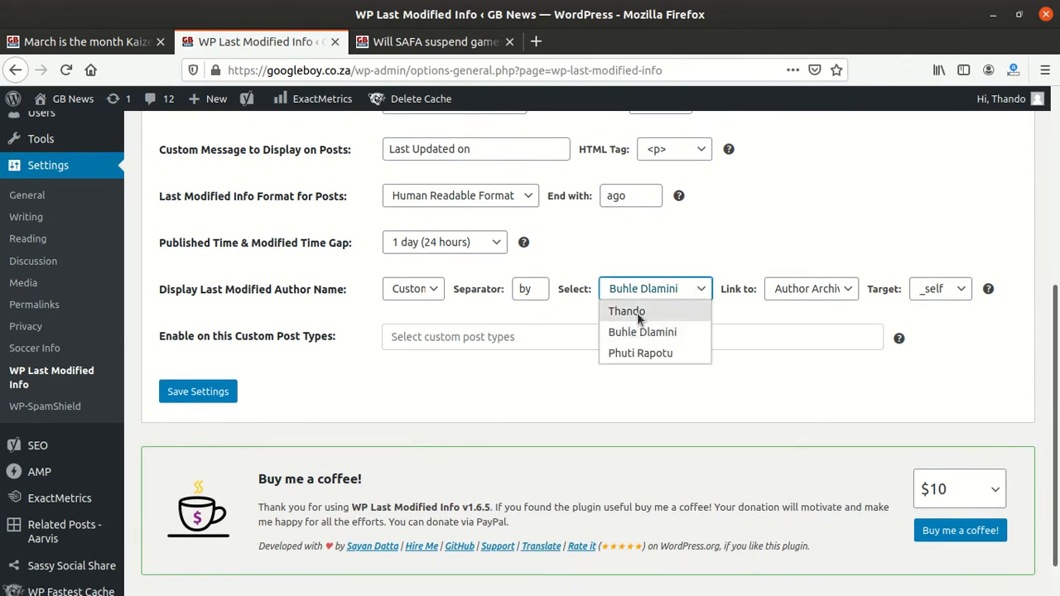
left_click(658, 354)
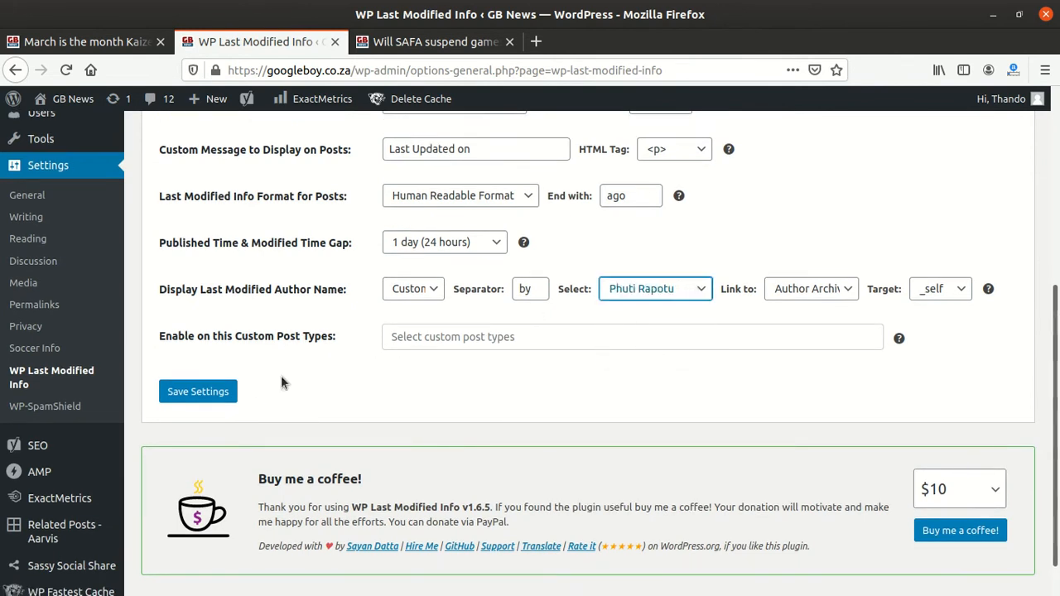
left_click(211, 393)
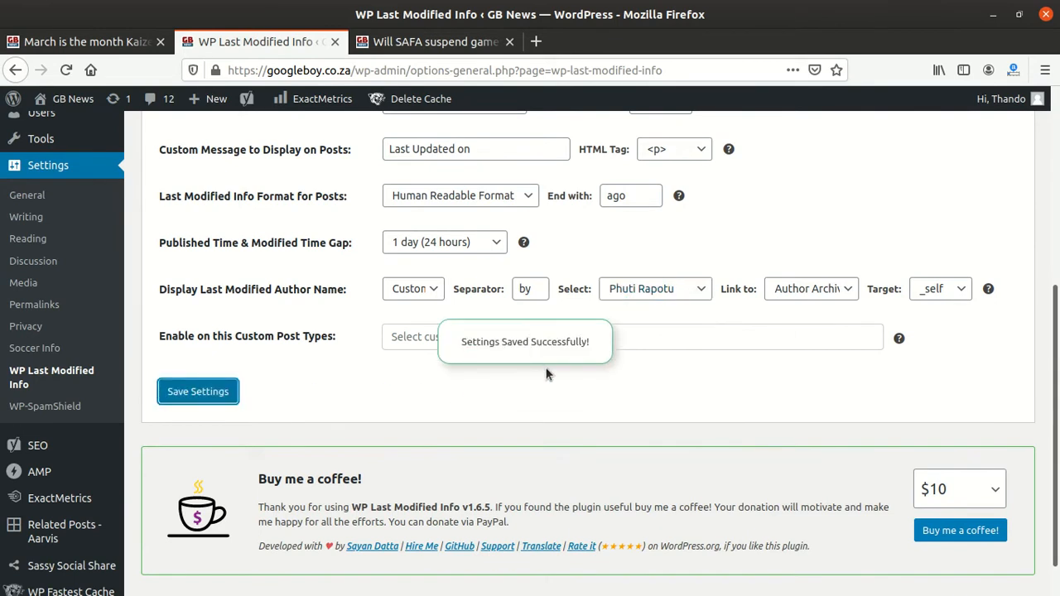
Step: Open the plugin's Tools section and review its options
scroll(545, 375, "up", 2)
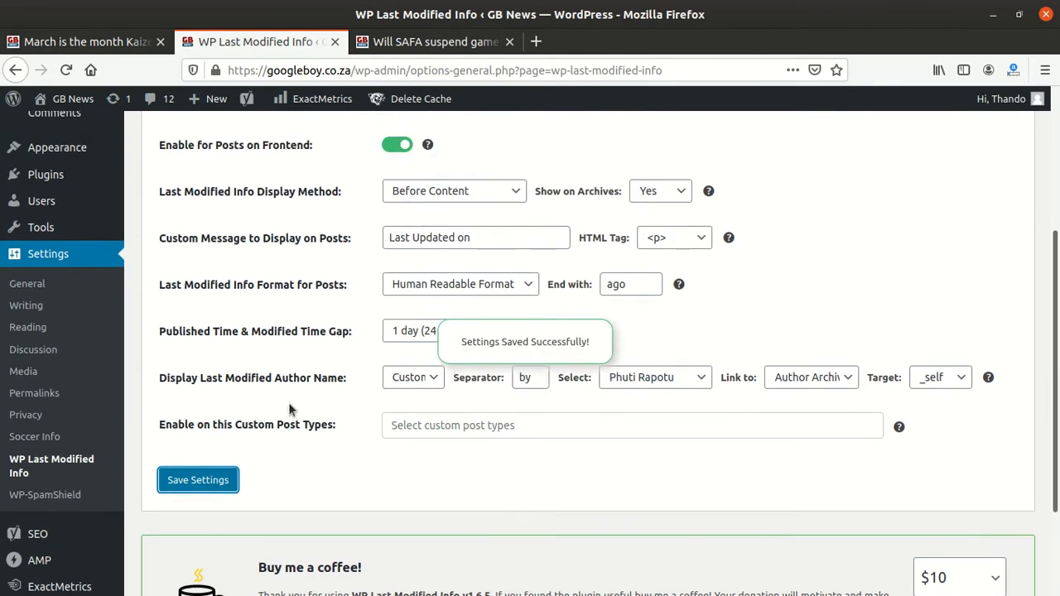
scroll(341, 388, "up", 3)
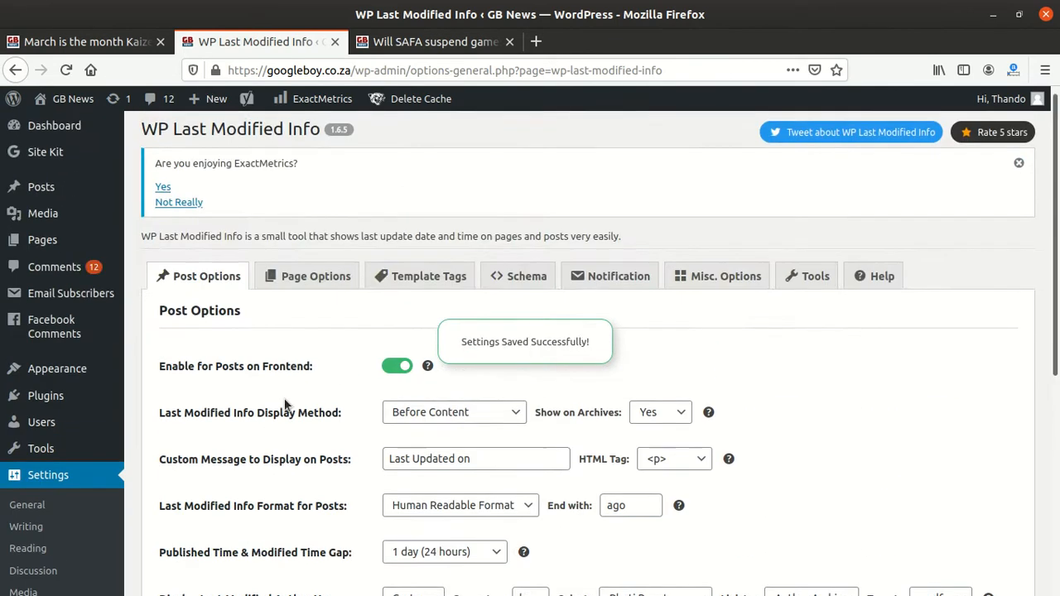
left_click(810, 276)
scroll(346, 376, "down", 3)
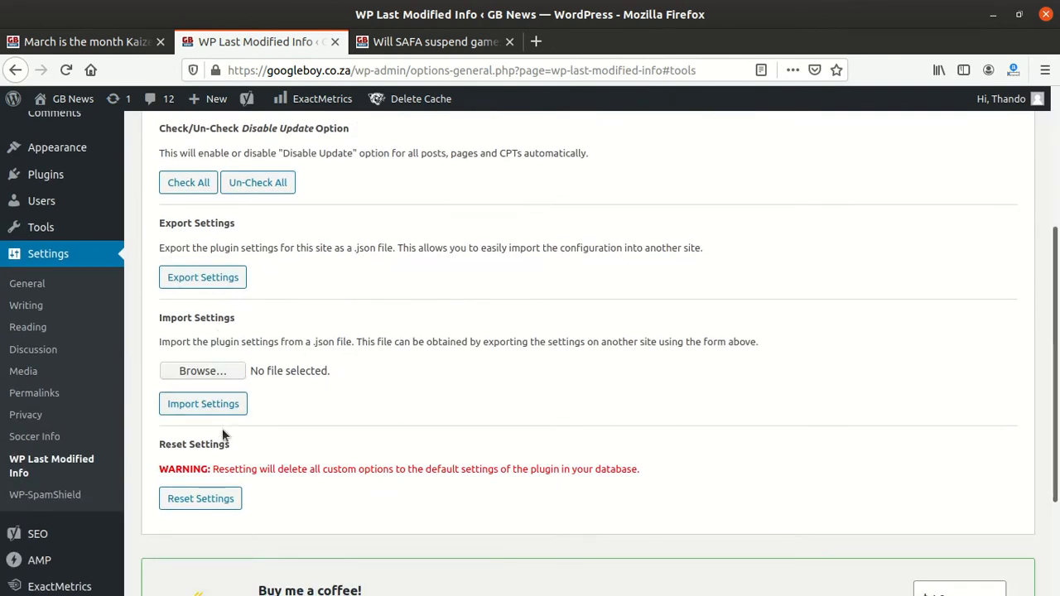
scroll(240, 513, "down", 3)
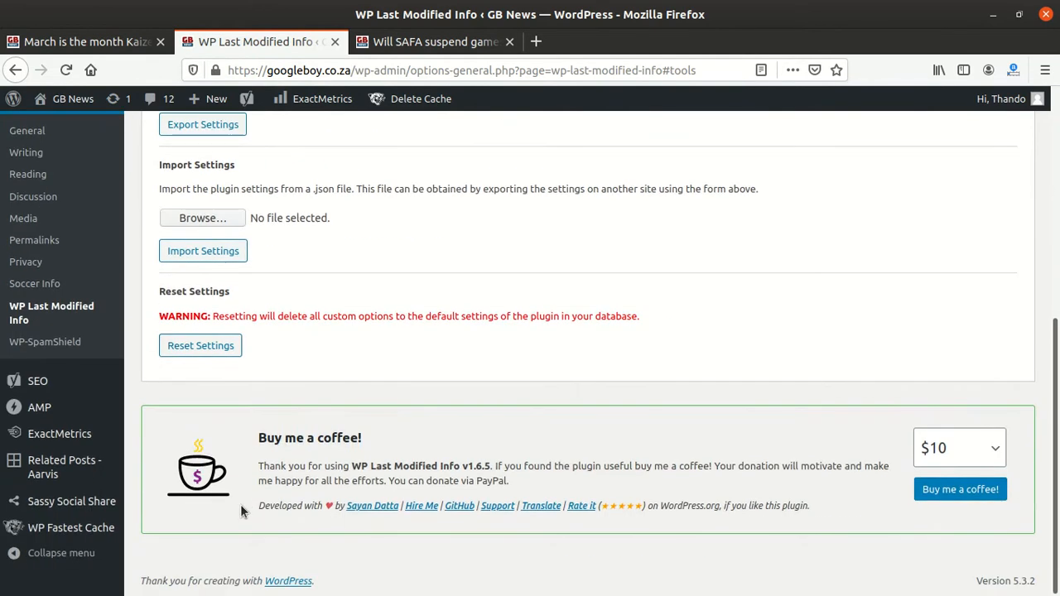
scroll(277, 475, "up", 8)
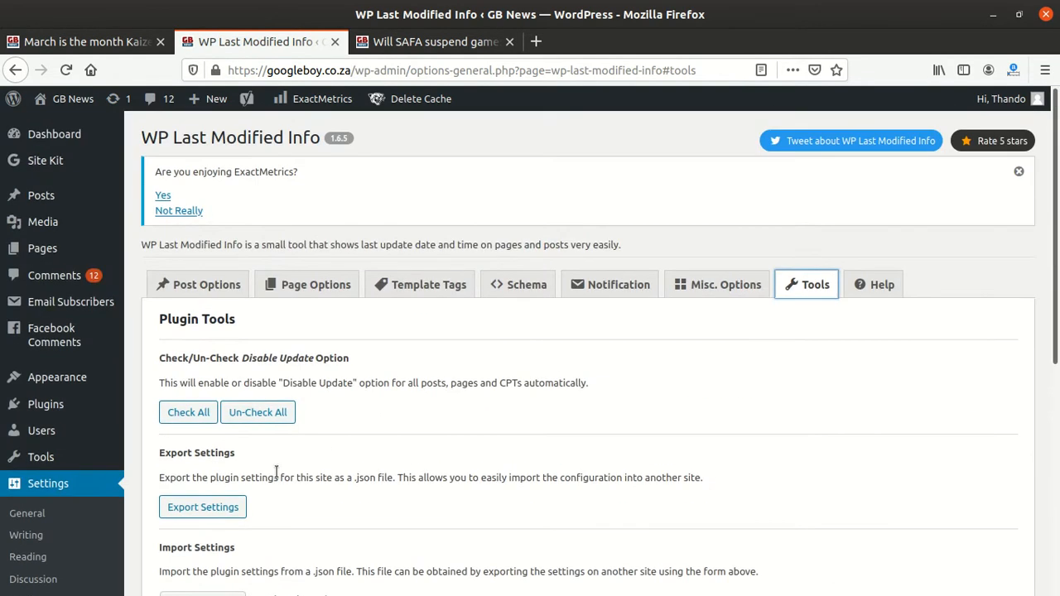
Step: Go to the installed plugins list and deactivate the WP Last Modified Info plugin
left_click(10, 485)
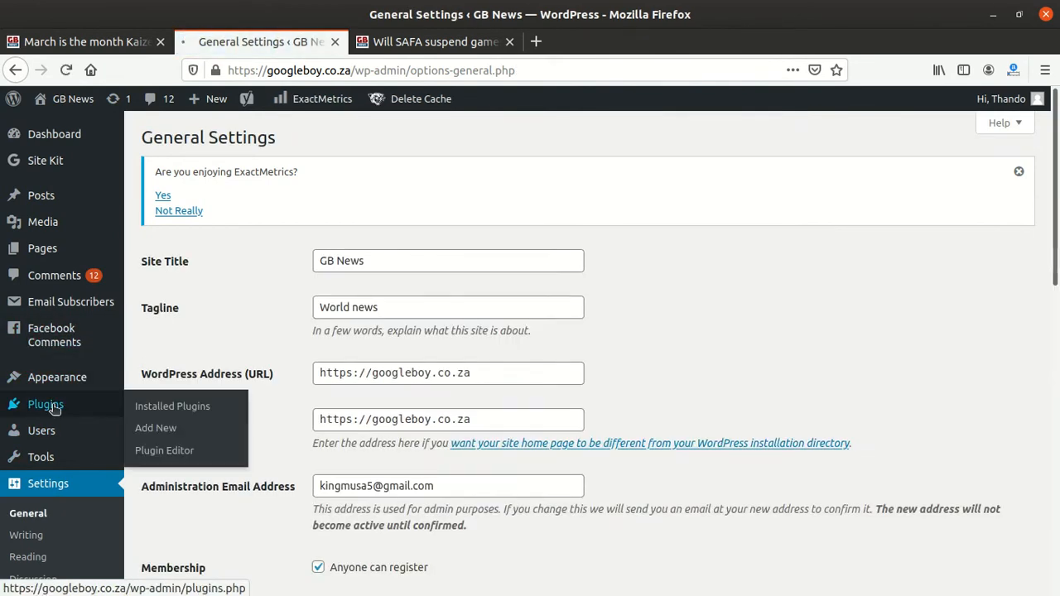
left_click(51, 406)
scroll(430, 342, "down", 4)
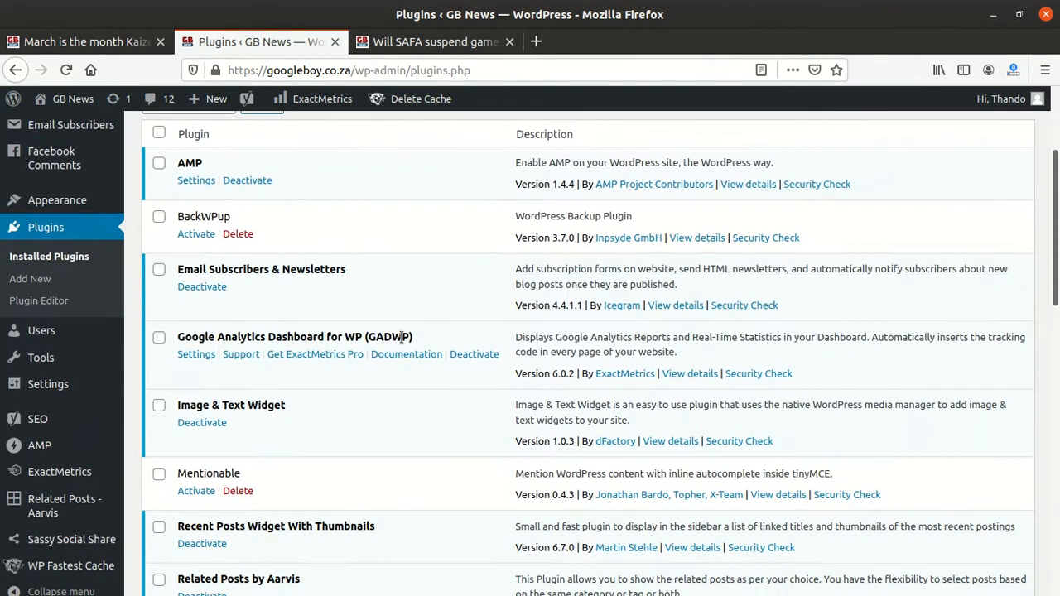
scroll(312, 361, "down", 5)
scroll(313, 363, "down", 3)
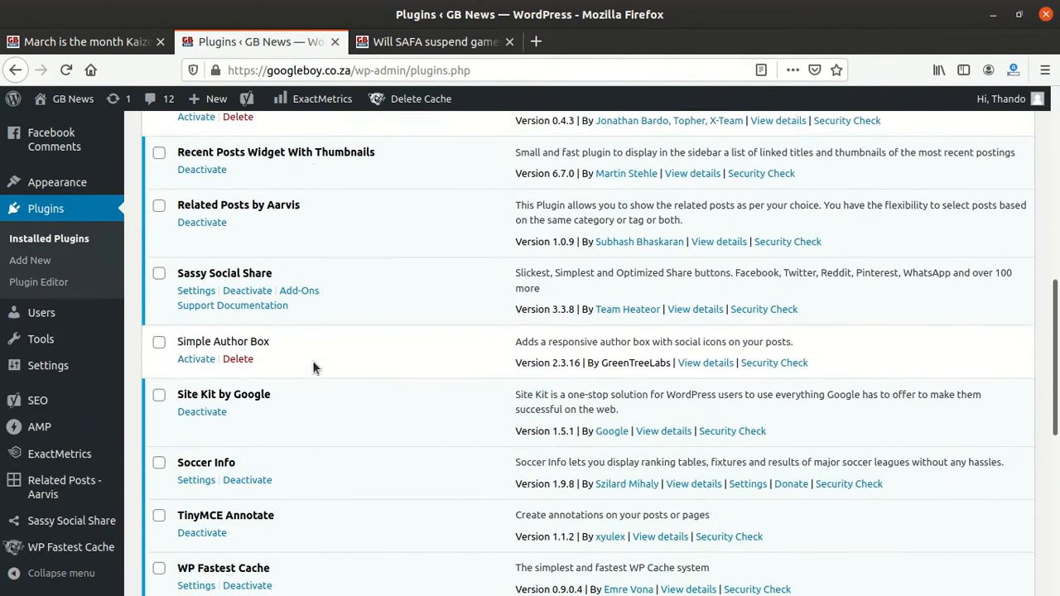
scroll(253, 338, "down", 4)
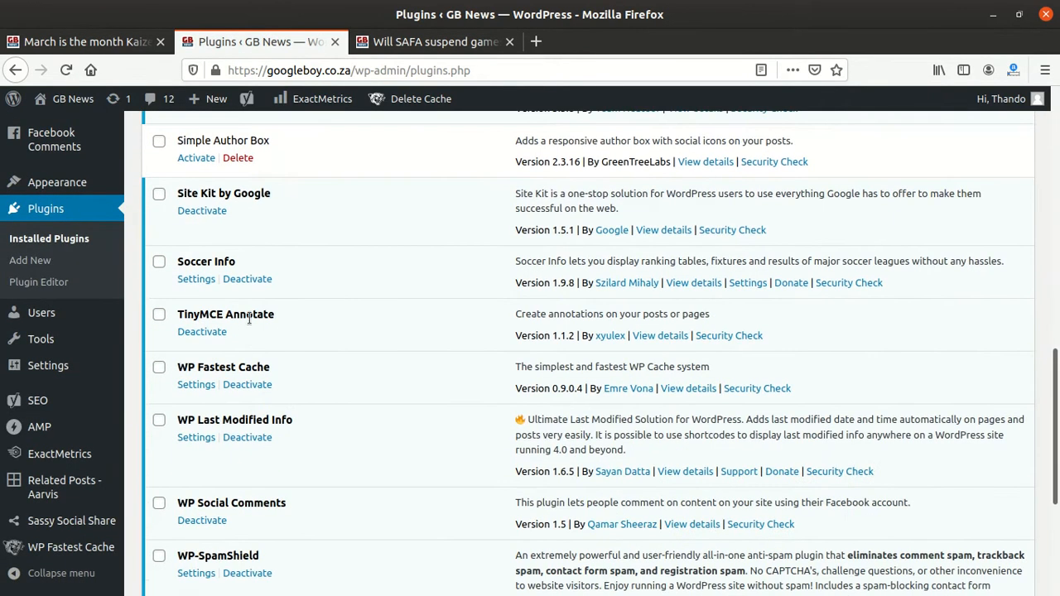
scroll(242, 290, "down", 3)
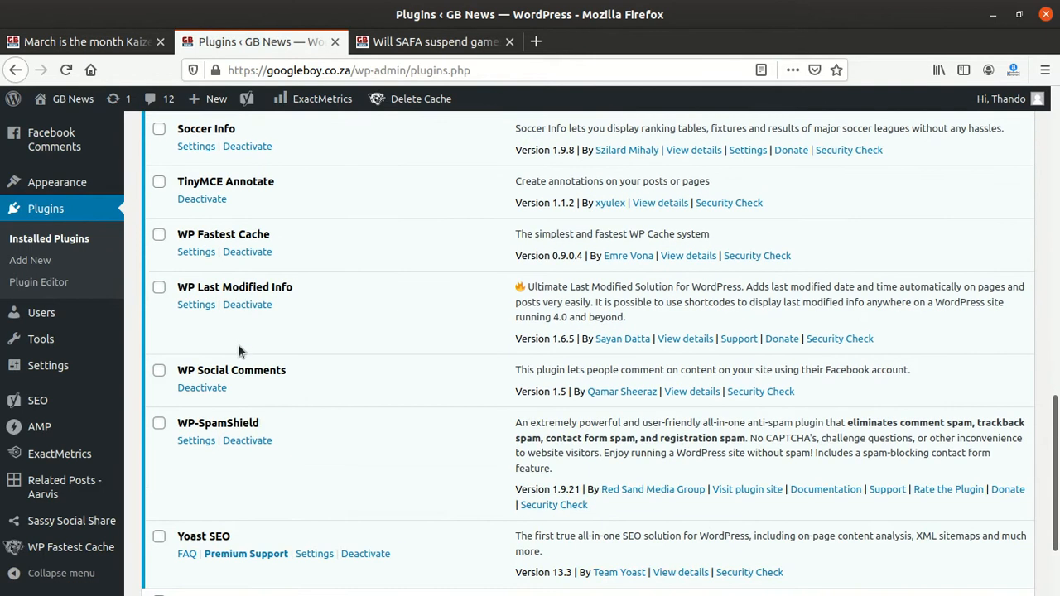
left_click(253, 306)
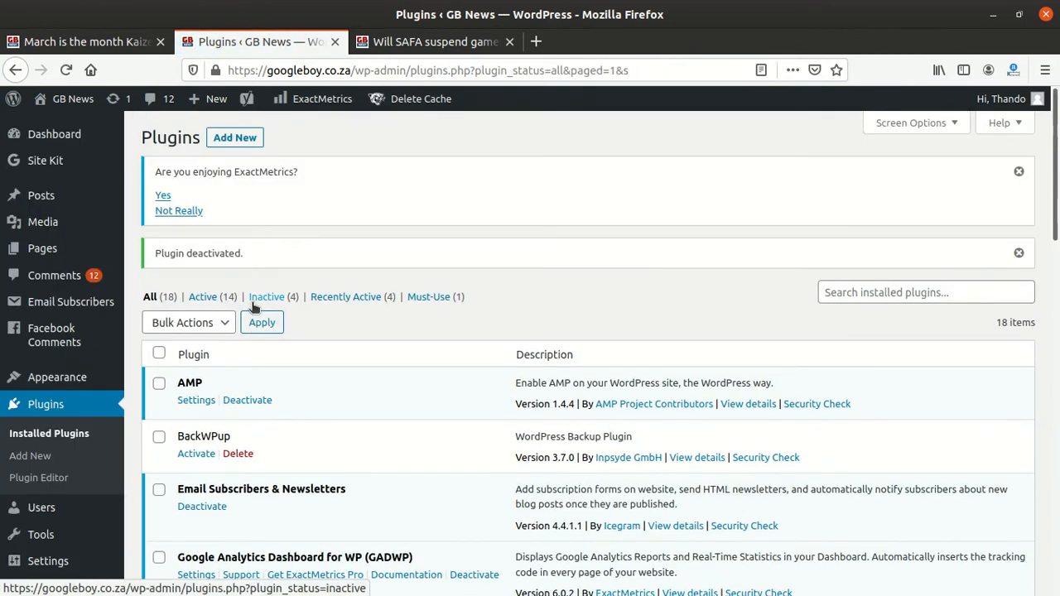
scroll(260, 338, "down", 15)
scroll(261, 363, "down", 1)
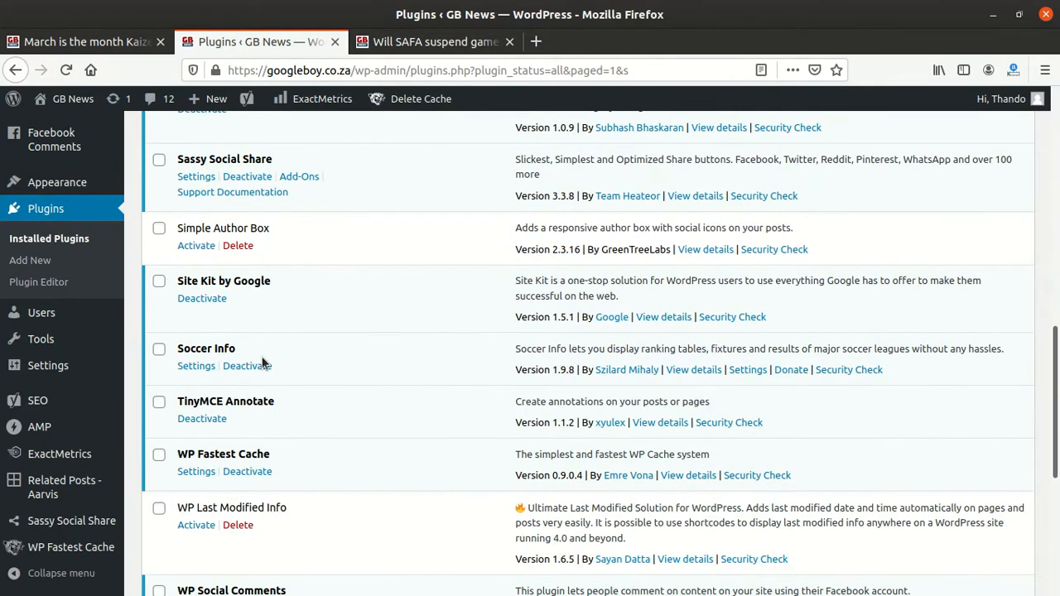
scroll(262, 362, "down", 4)
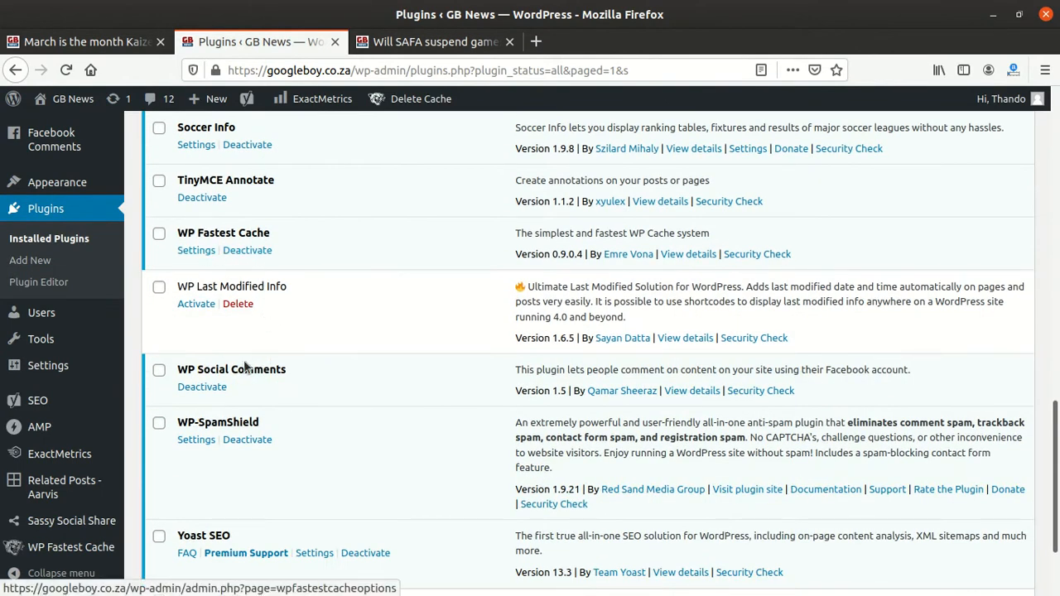
scroll(271, 417, "down", 2)
scroll(271, 416, "up", 2)
scroll(272, 410, "up", 2)
left_click(240, 401)
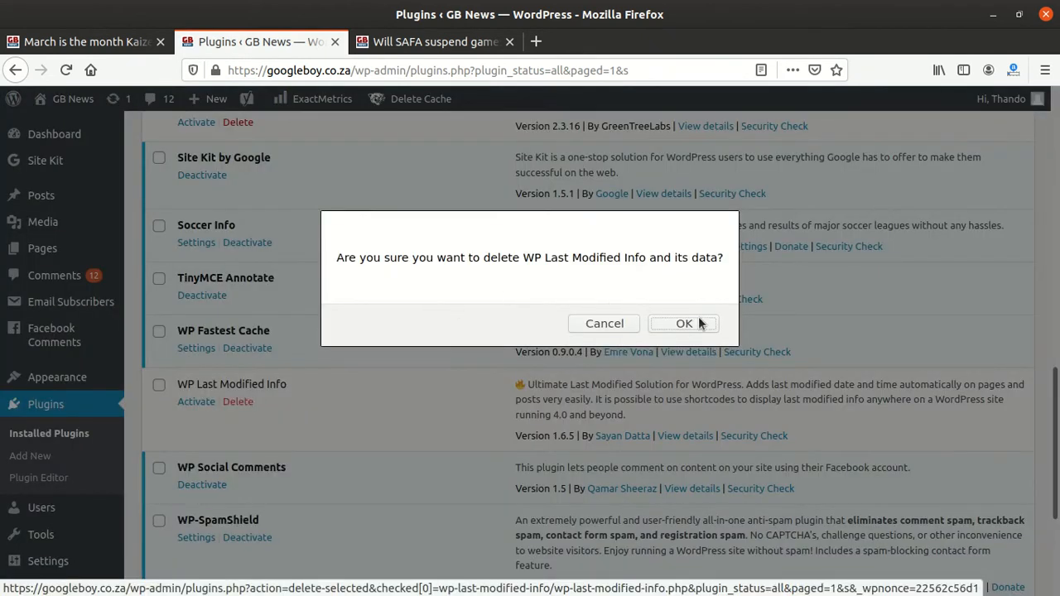
left_click(603, 324)
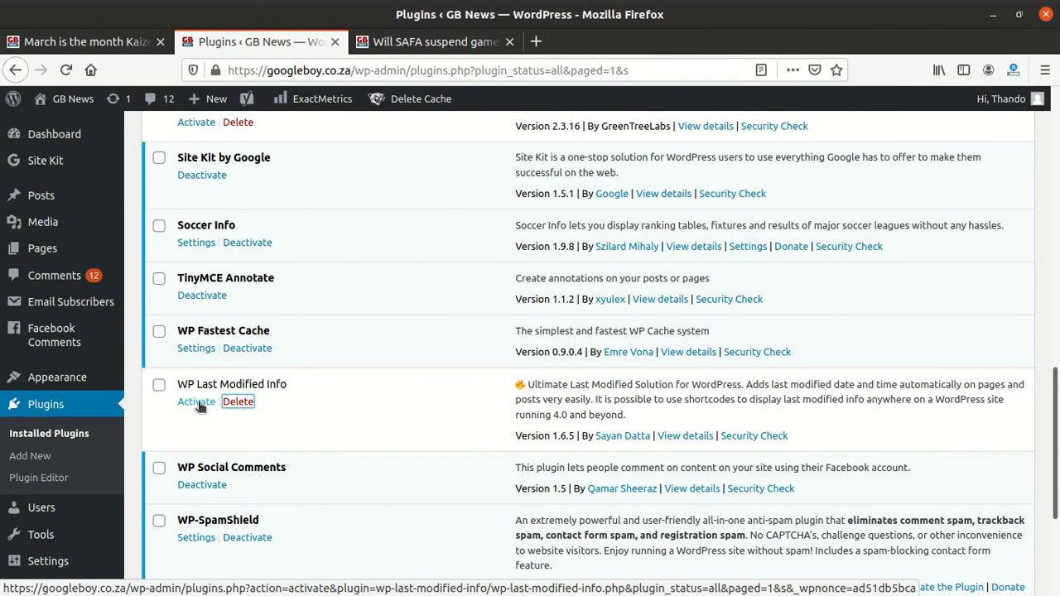
Step: Reactivate the WP Last Modified Info plugin and open its settings from the plugins list
left_click(197, 403)
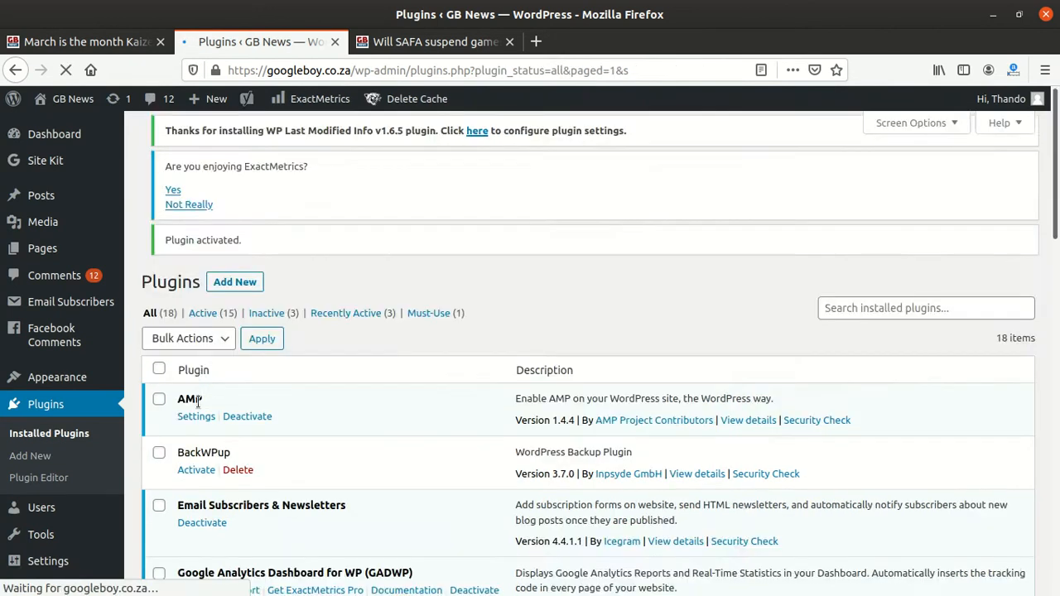
scroll(215, 391, "down", 5)
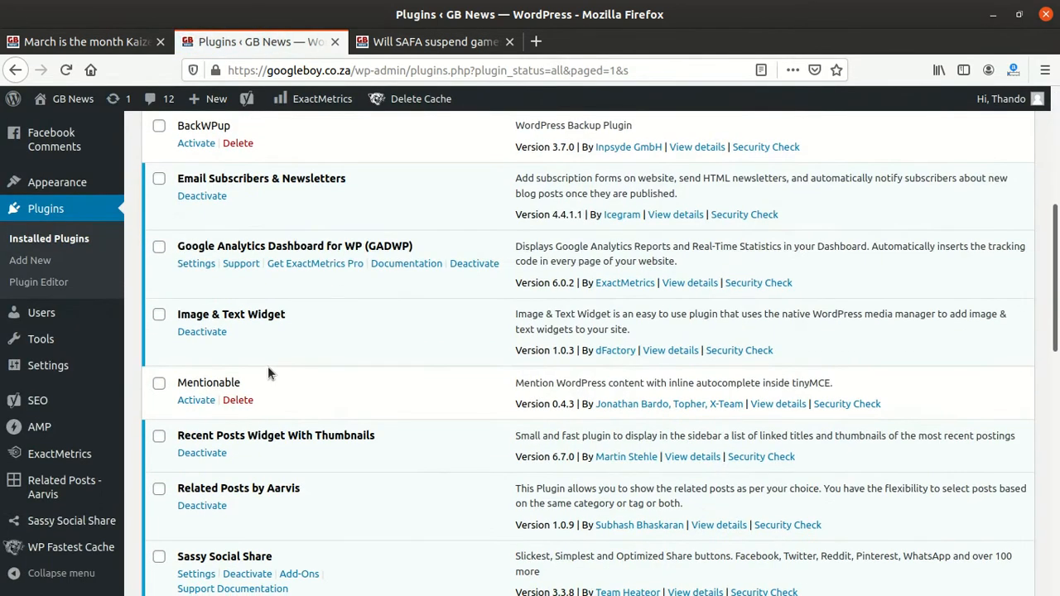
scroll(267, 373, "down", 4)
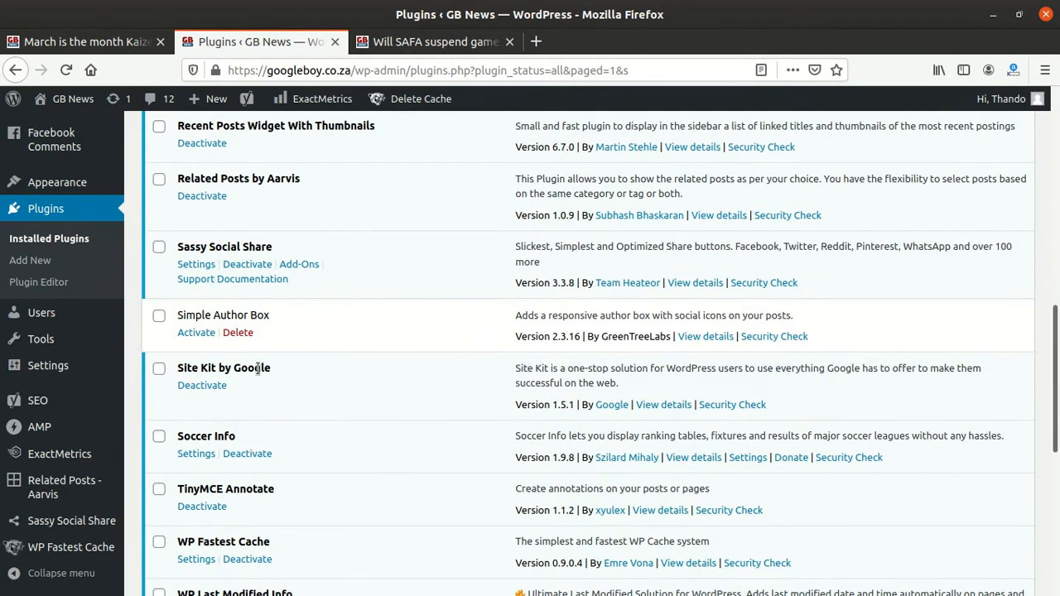
scroll(228, 385, "down", 5)
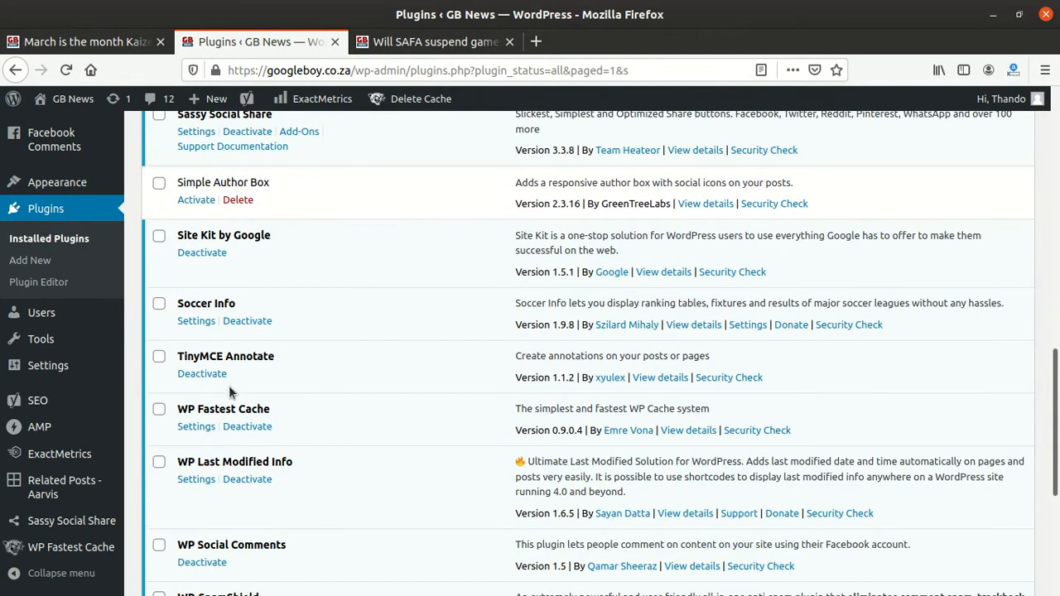
scroll(231, 340, "down", 1)
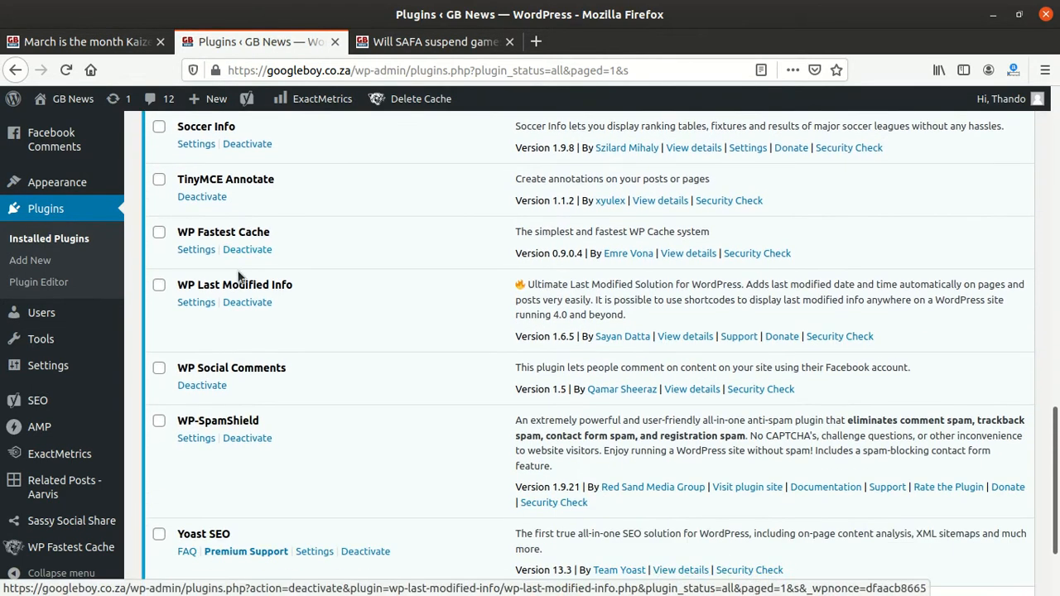
left_click(189, 250)
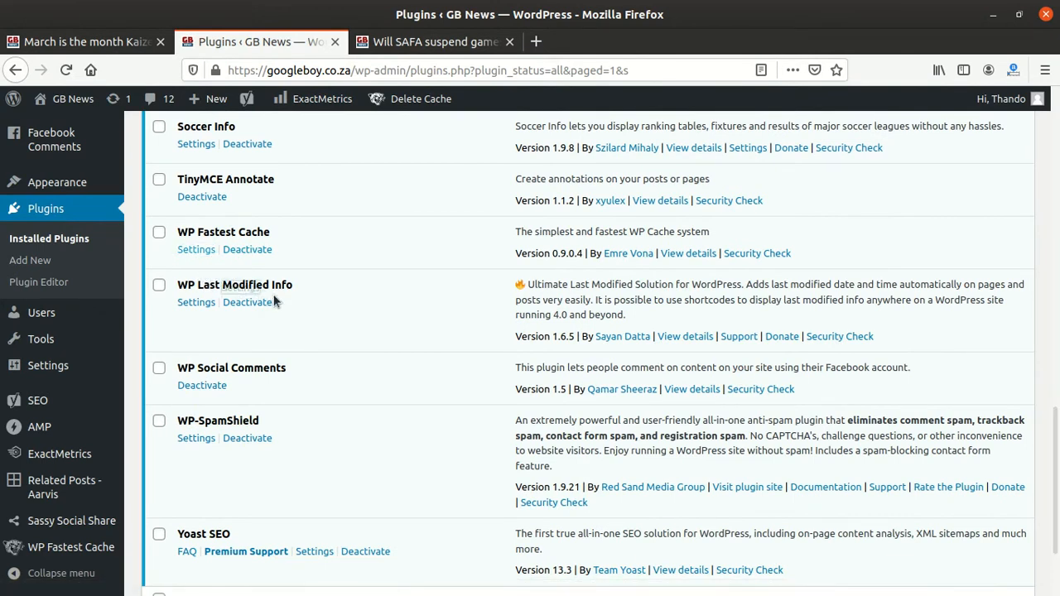
left_click(207, 304)
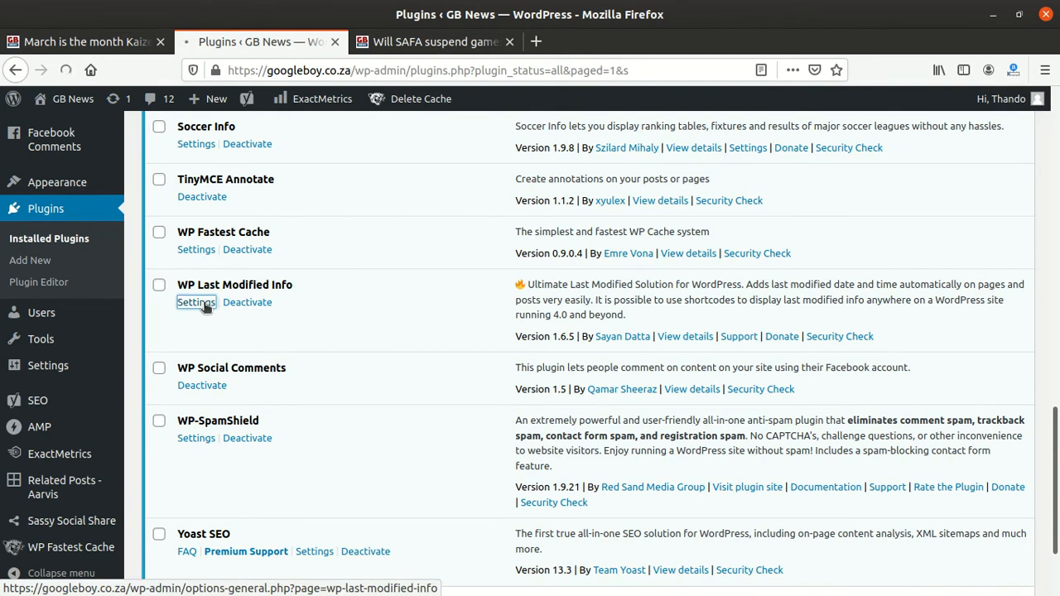
Step: Review the plugin's Post Options settings, including the last-modified author selection
scroll(487, 319, "down", 5)
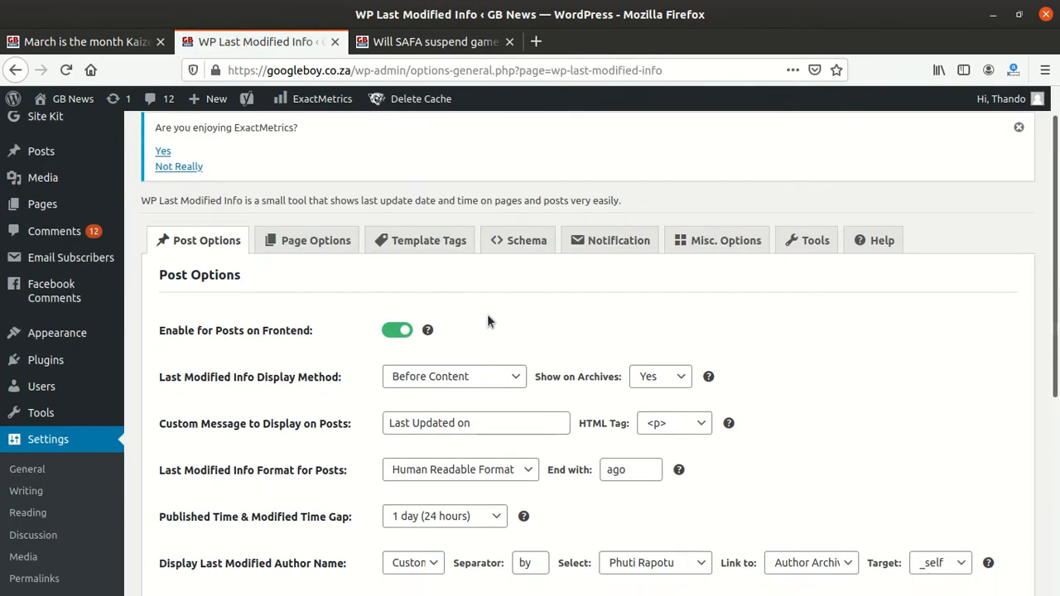
scroll(484, 329, "down", 2)
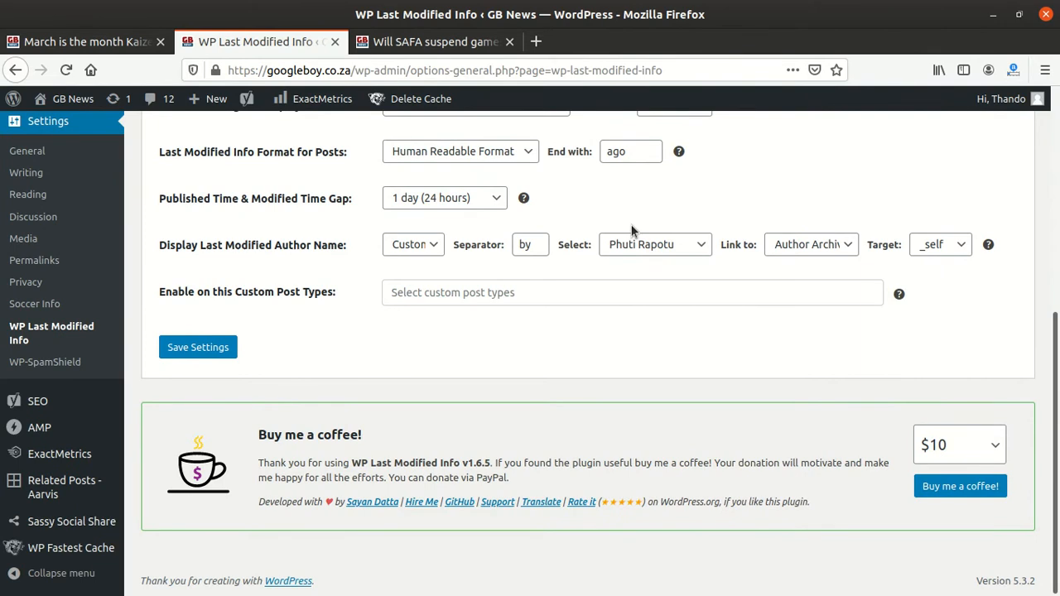
scroll(632, 231, "up", 3)
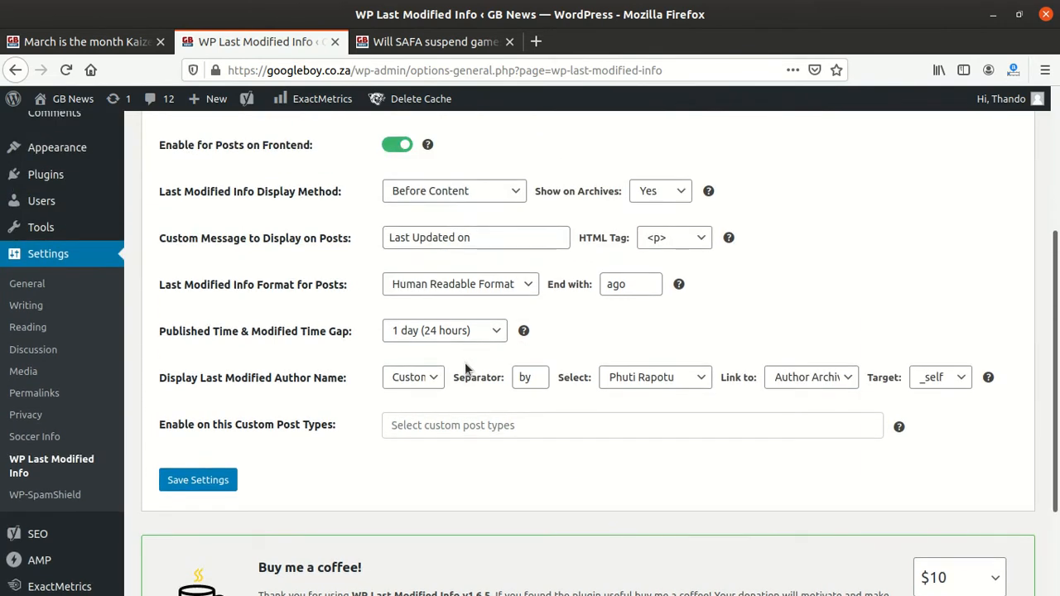
left_click(428, 377)
left_click(427, 375)
scroll(430, 360, "up", 2)
scroll(430, 360, "up", 1)
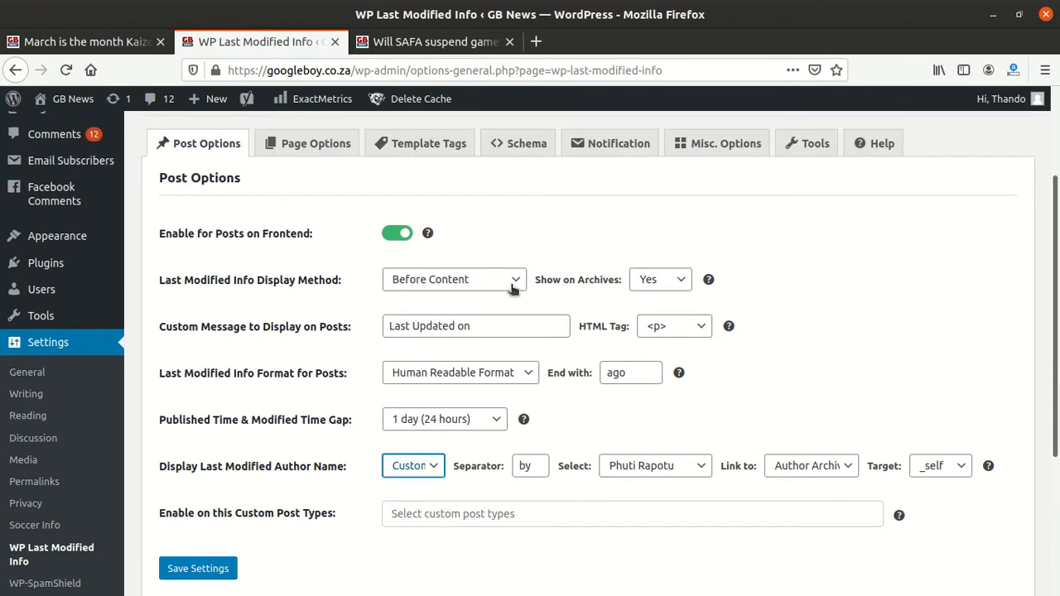
scroll(512, 287, "up", 2)
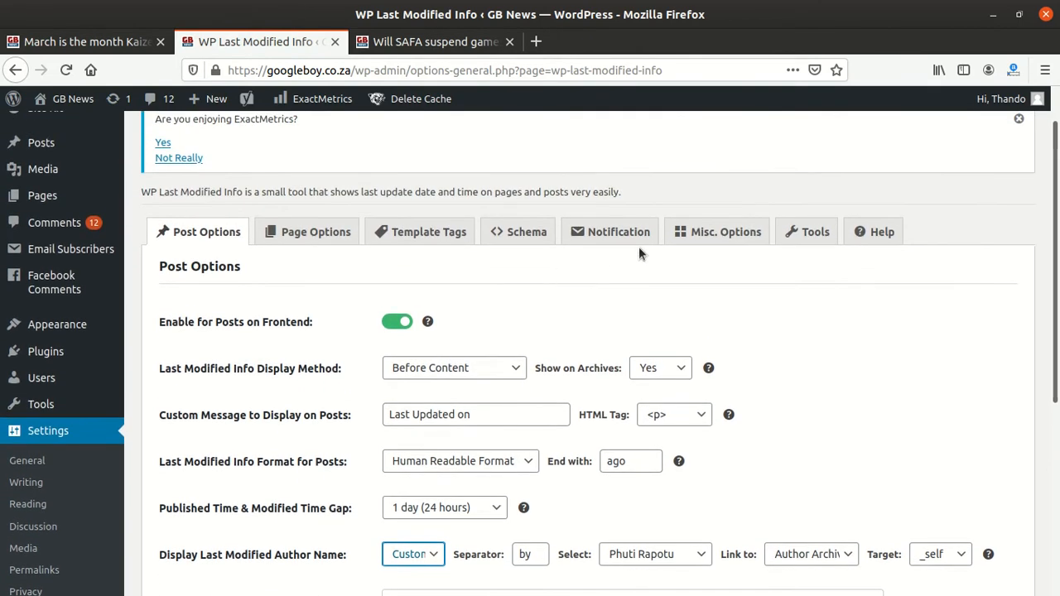
Step: Open the plugin's Tools section and reset all plugin settings to their defaults
left_click(815, 235)
scroll(452, 330, "down", 2)
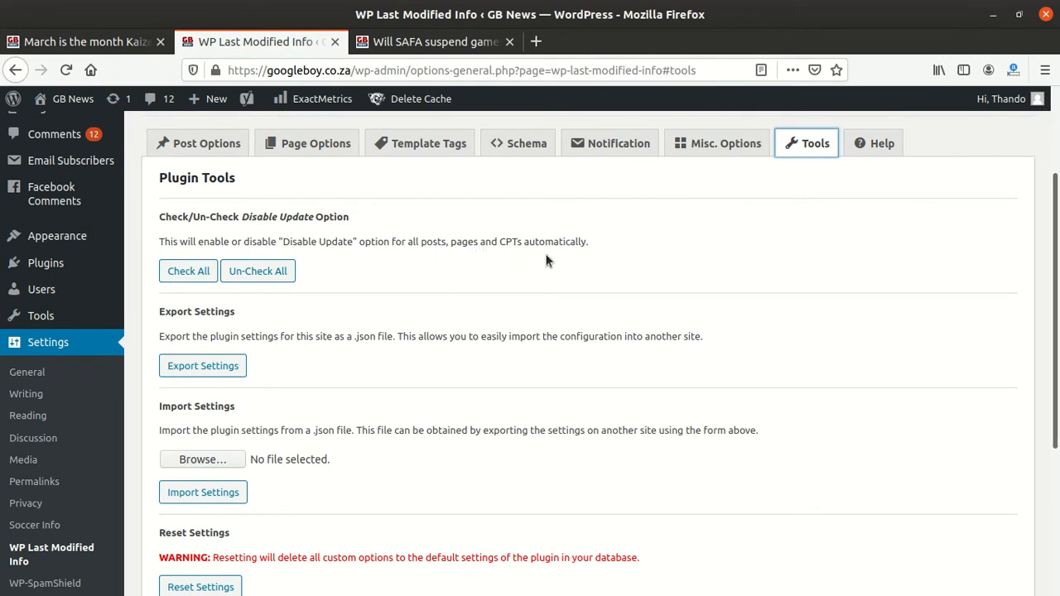
scroll(240, 325, "down", 1)
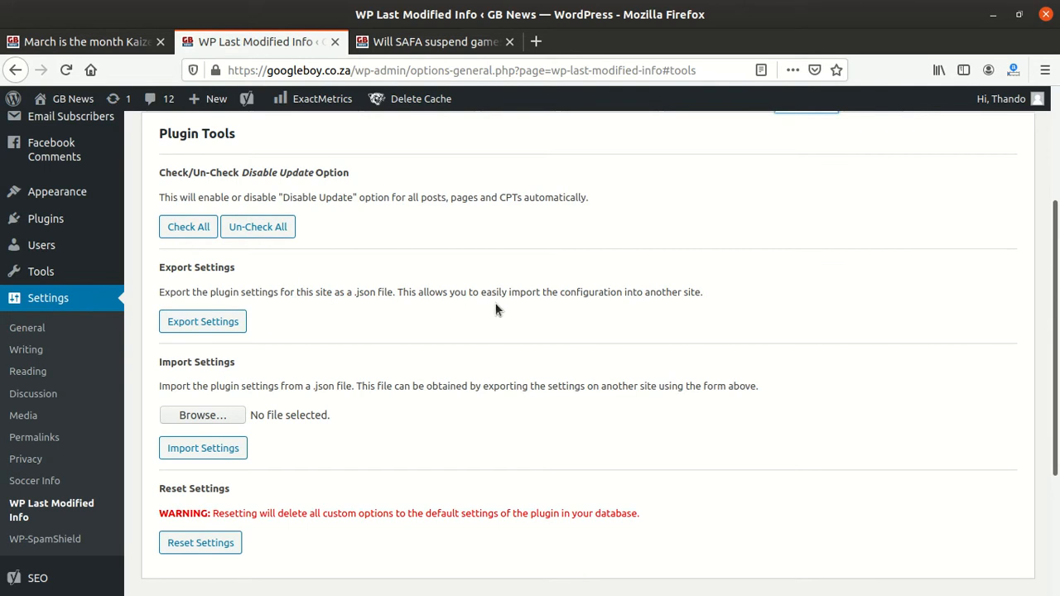
scroll(166, 390, "down", 2)
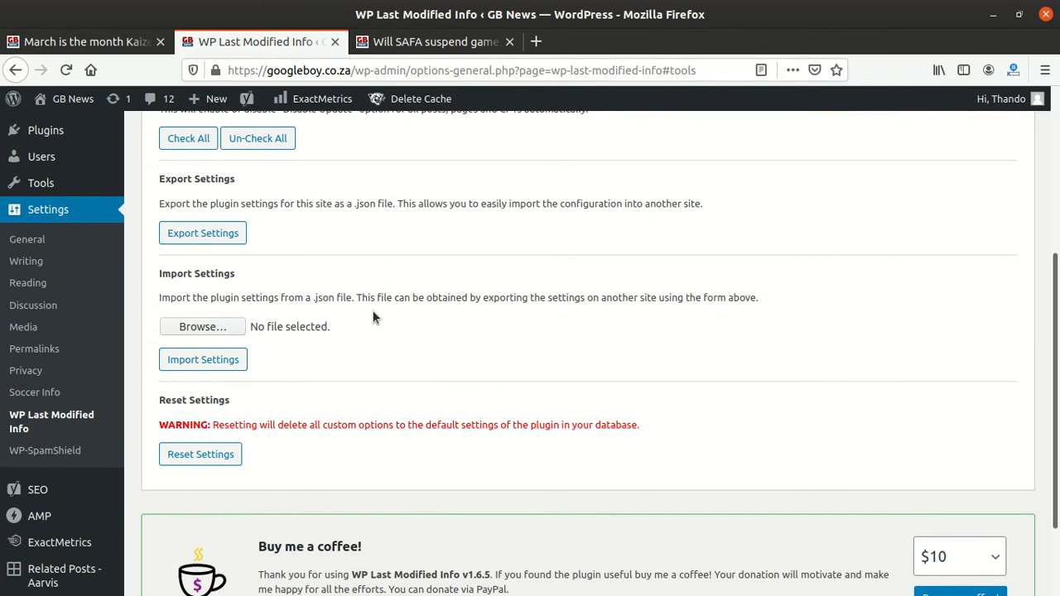
scroll(225, 438, "down", 2)
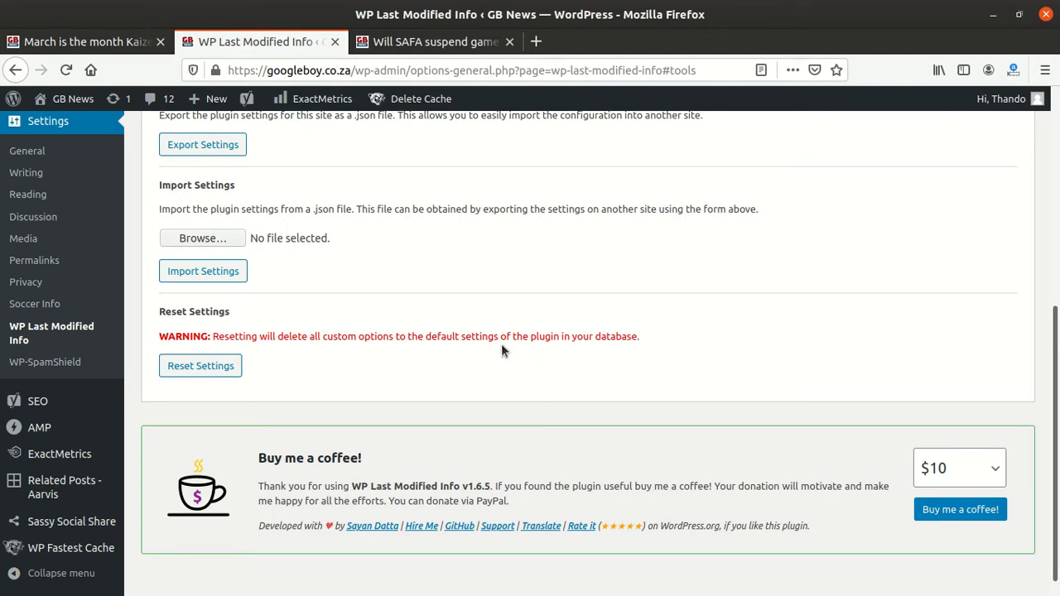
left_click(208, 366)
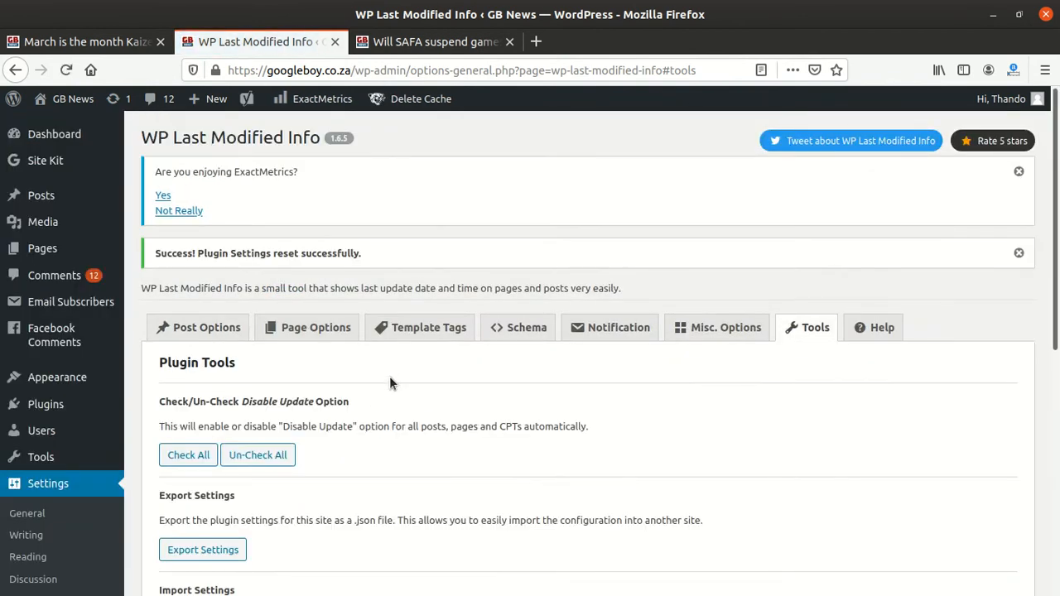
Step: Open the Misc. Options section and review its settings
scroll(389, 376, "down", 4)
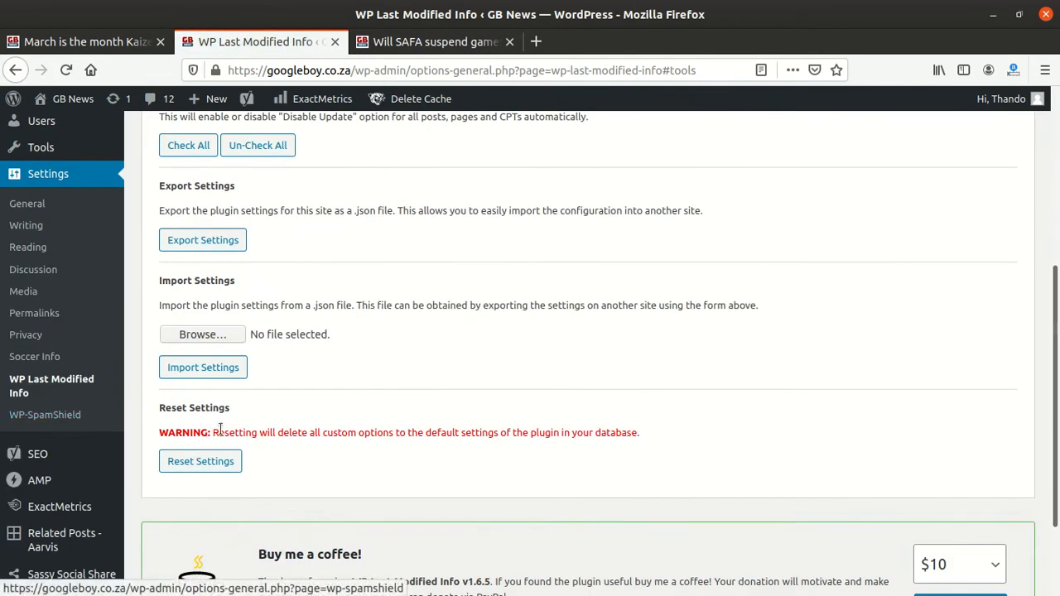
scroll(602, 331, "up", 5)
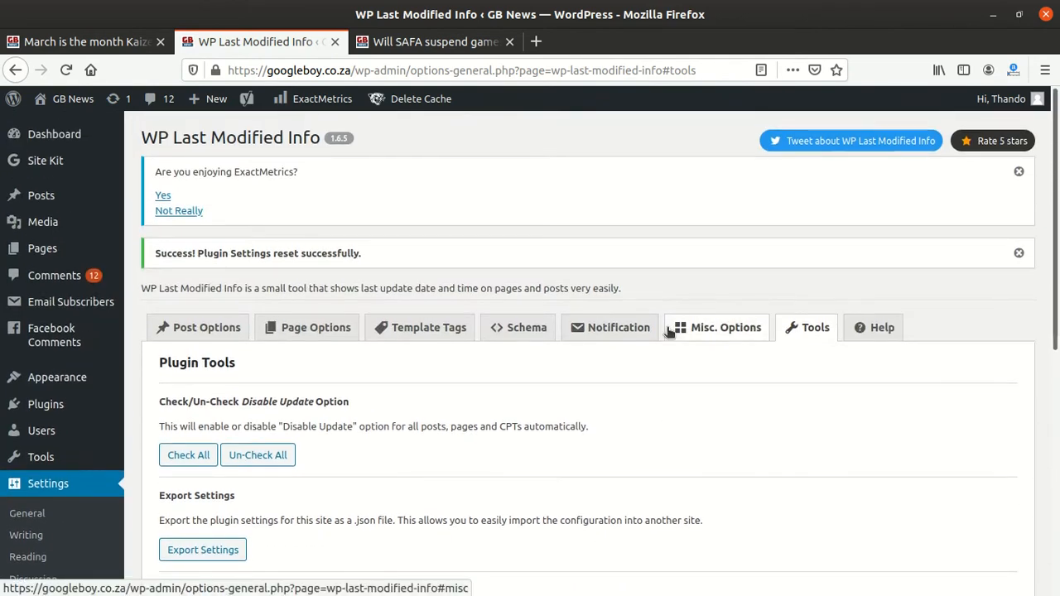
scroll(628, 381, "down", 5)
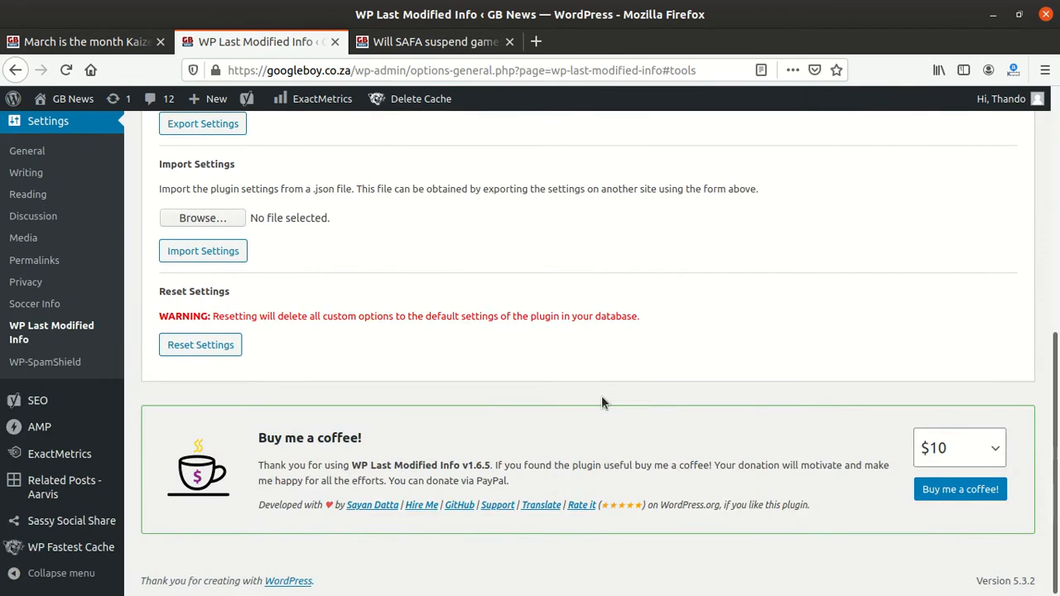
scroll(602, 401, "up", 5)
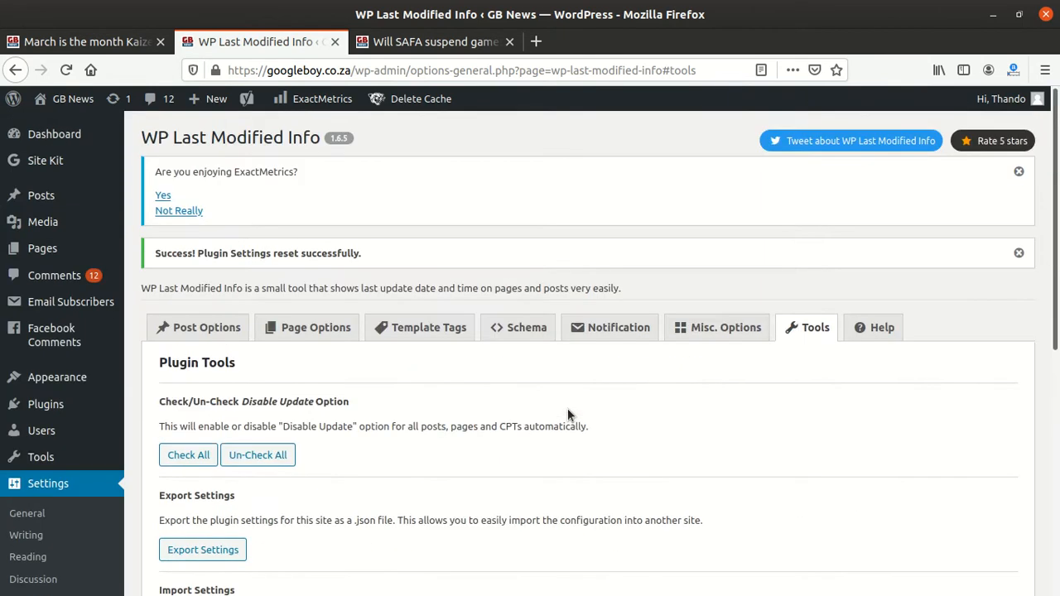
left_click(711, 330)
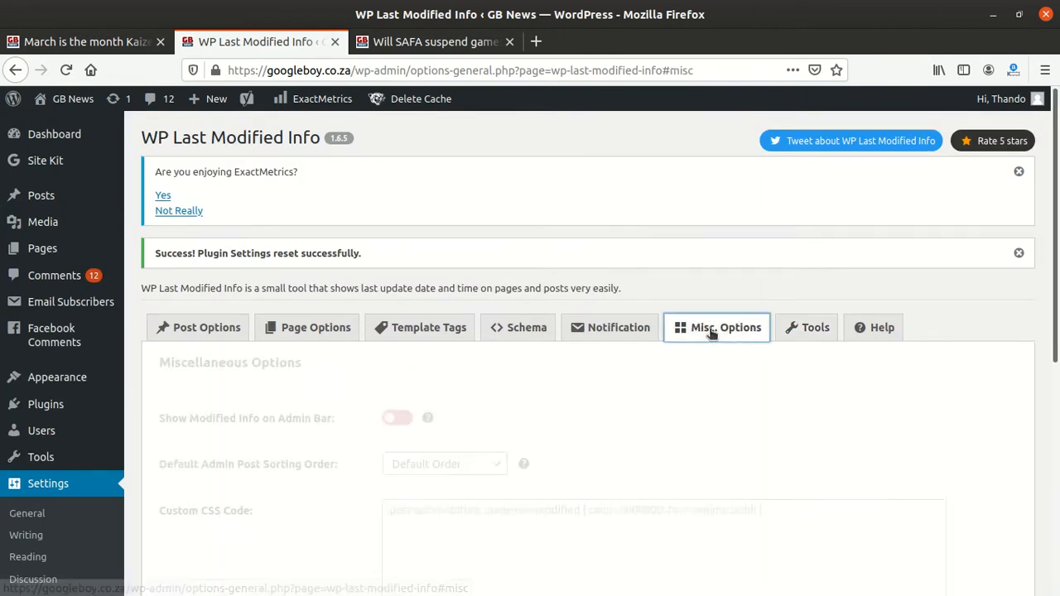
scroll(449, 424, "down", 1)
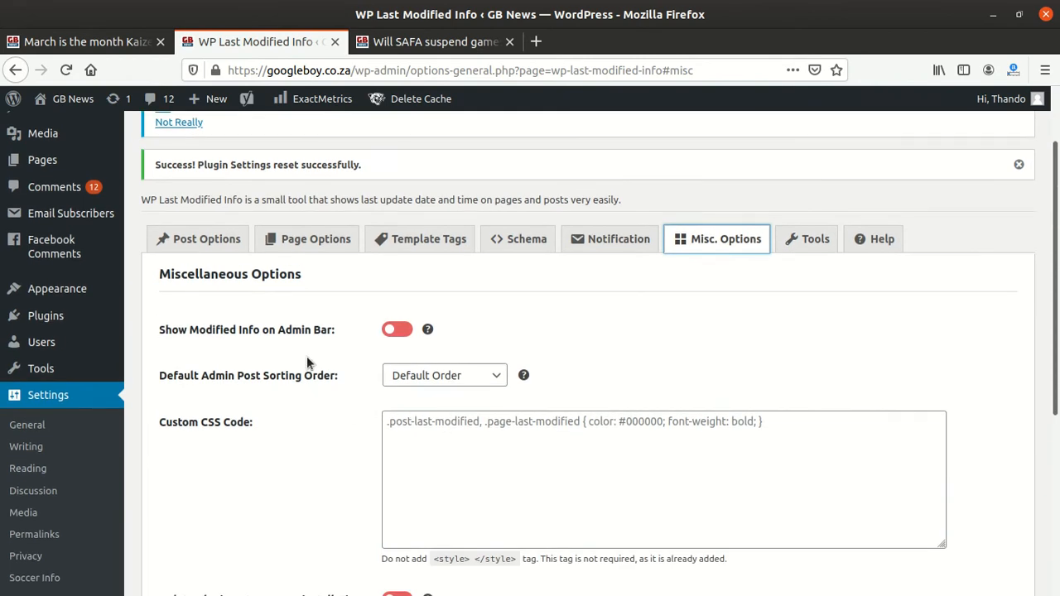
scroll(306, 363, "down", 3)
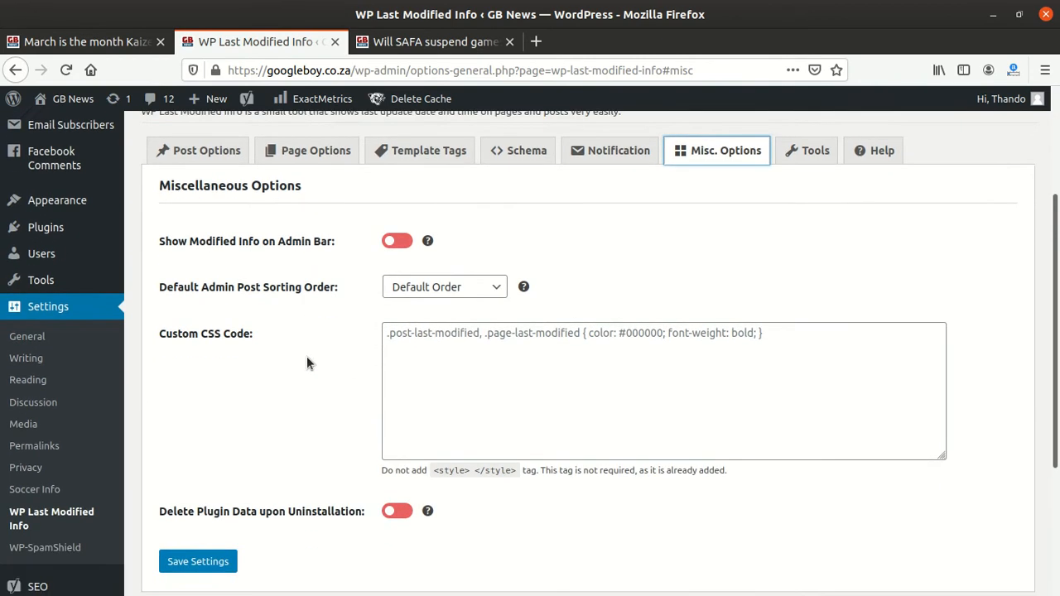
scroll(307, 363, "down", 4)
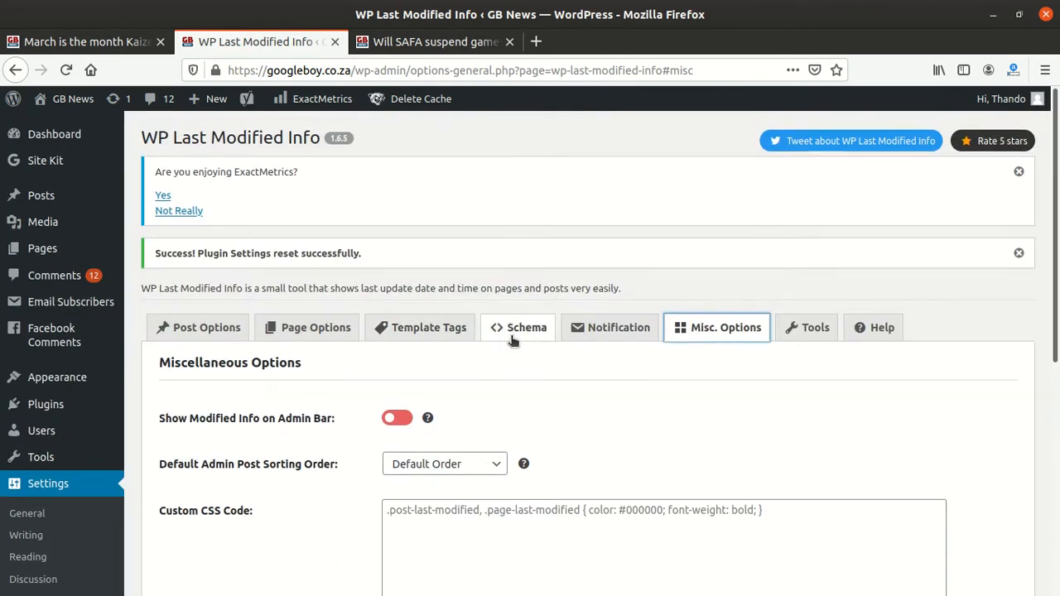
Step: Open the Notification section and review its email notification settings
left_click(613, 328)
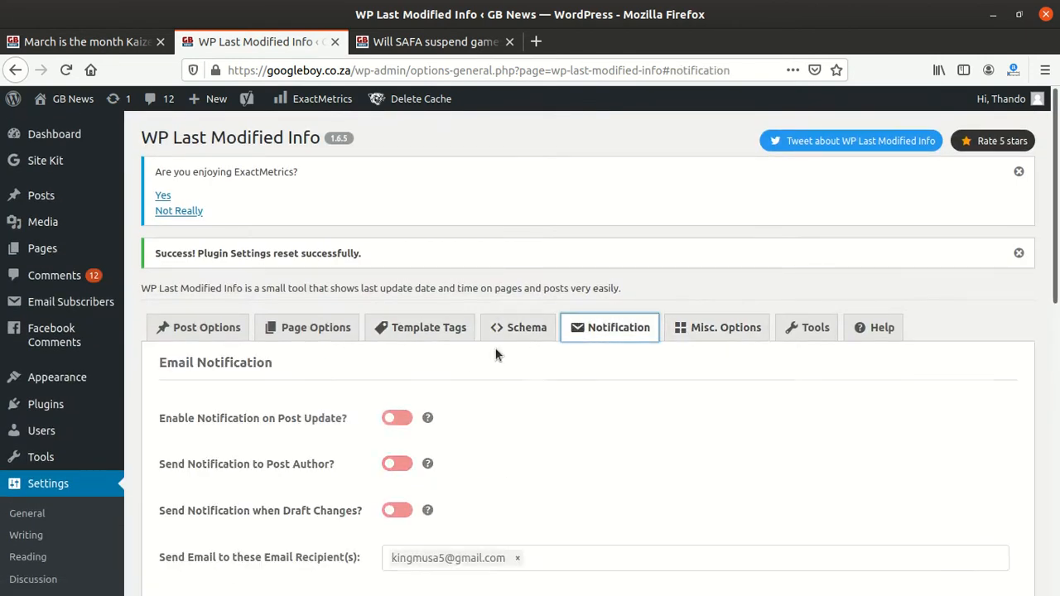
scroll(306, 402, "down", 5)
scroll(305, 411, "down", 6)
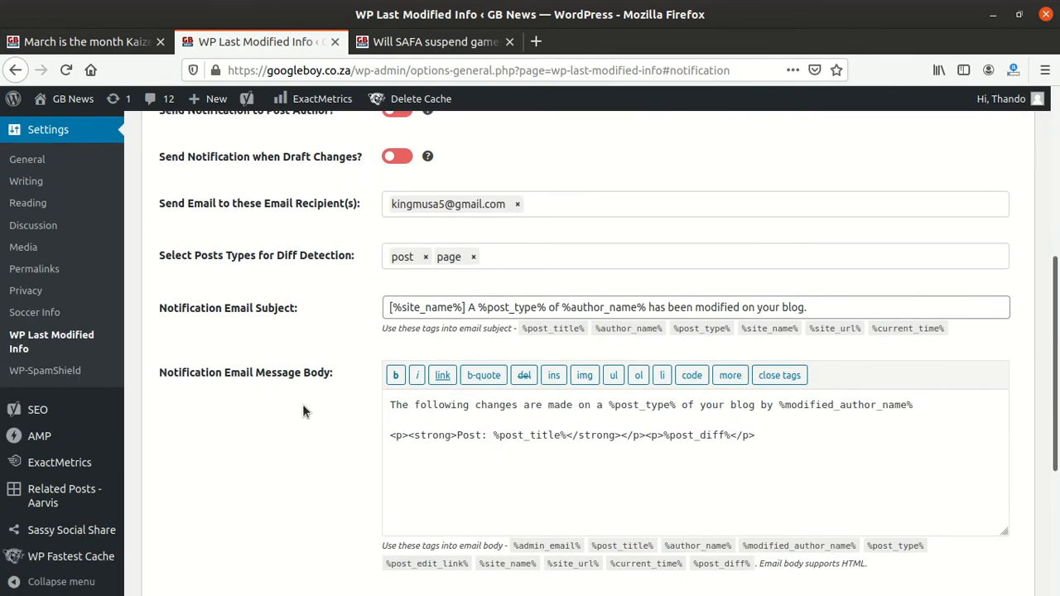
scroll(302, 412, "down", 1)
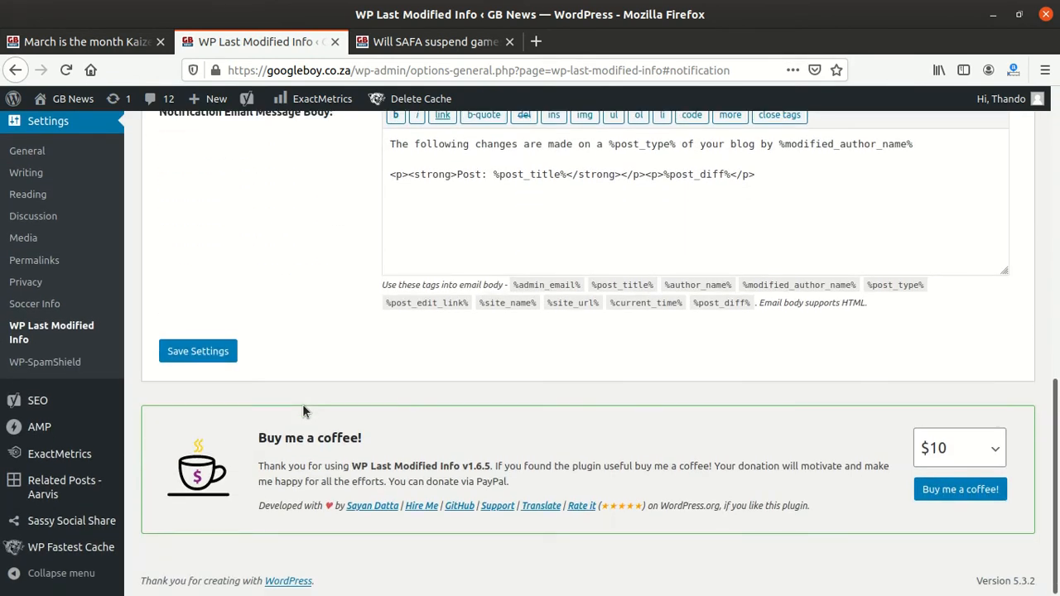
scroll(303, 412, "up", 5)
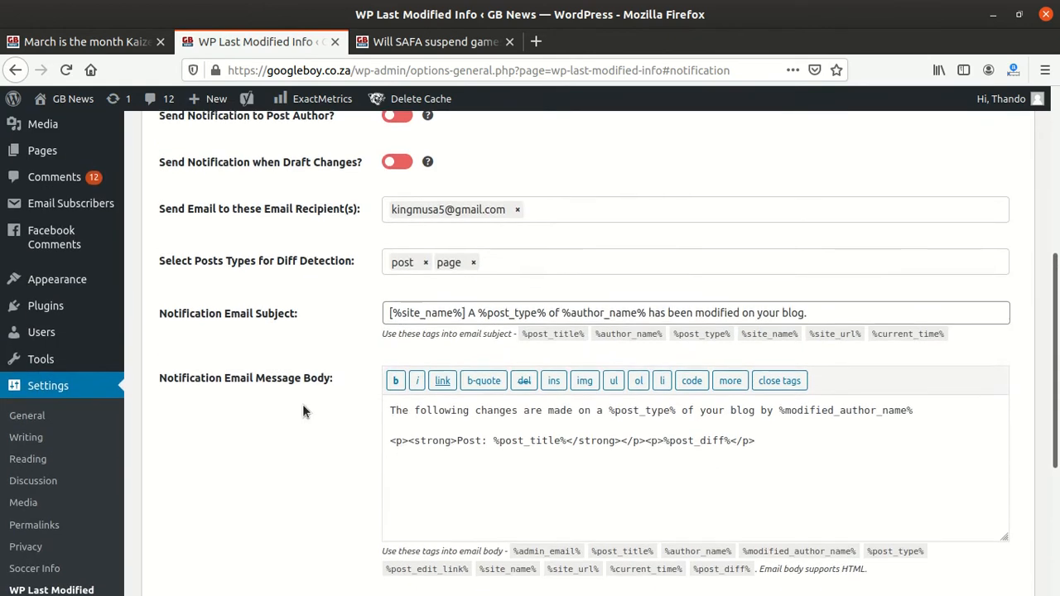
scroll(303, 412, "up", 3)
scroll(303, 404, "up", 4)
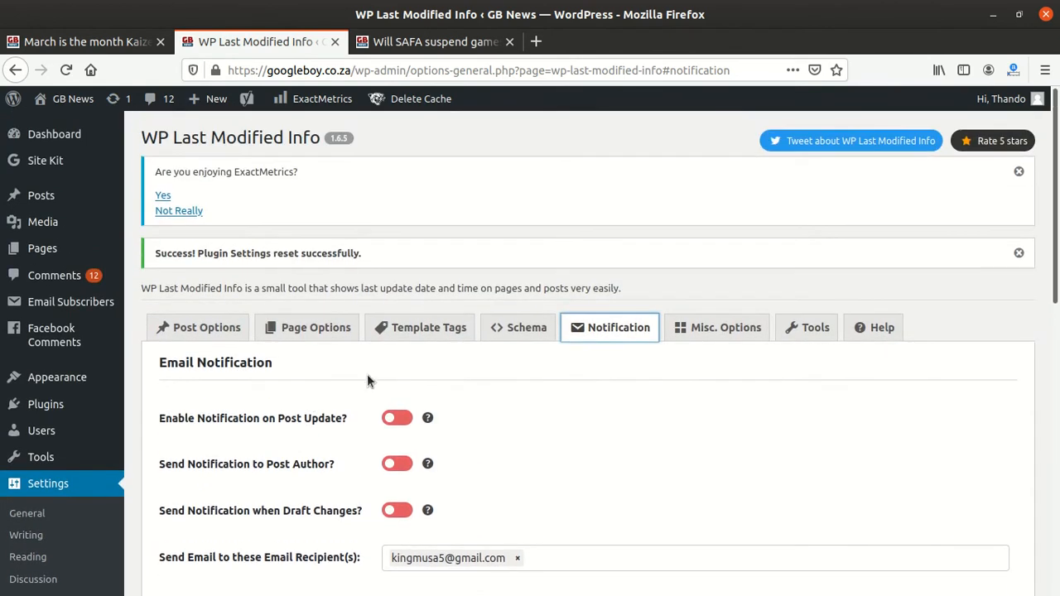
scroll(374, 379, "down", 3)
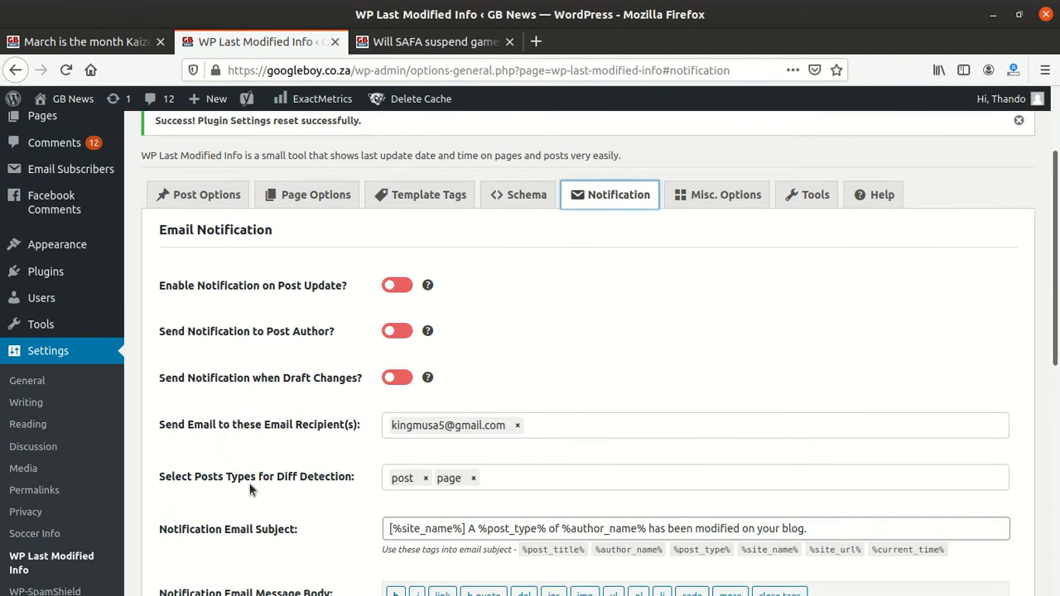
scroll(185, 501, "down", 1)
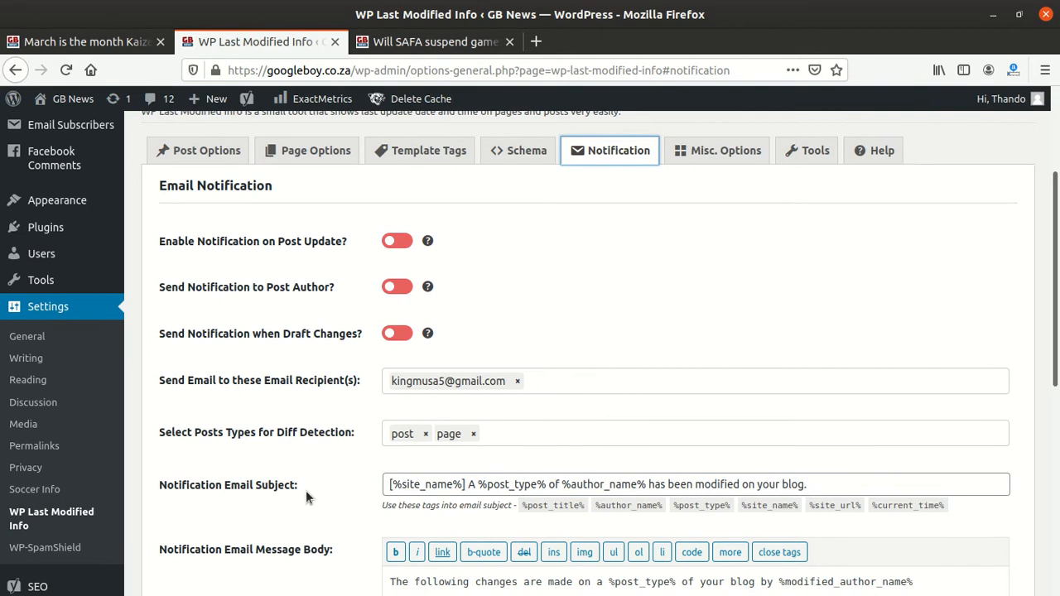
scroll(305, 491, "down", 2)
scroll(306, 490, "up", 6)
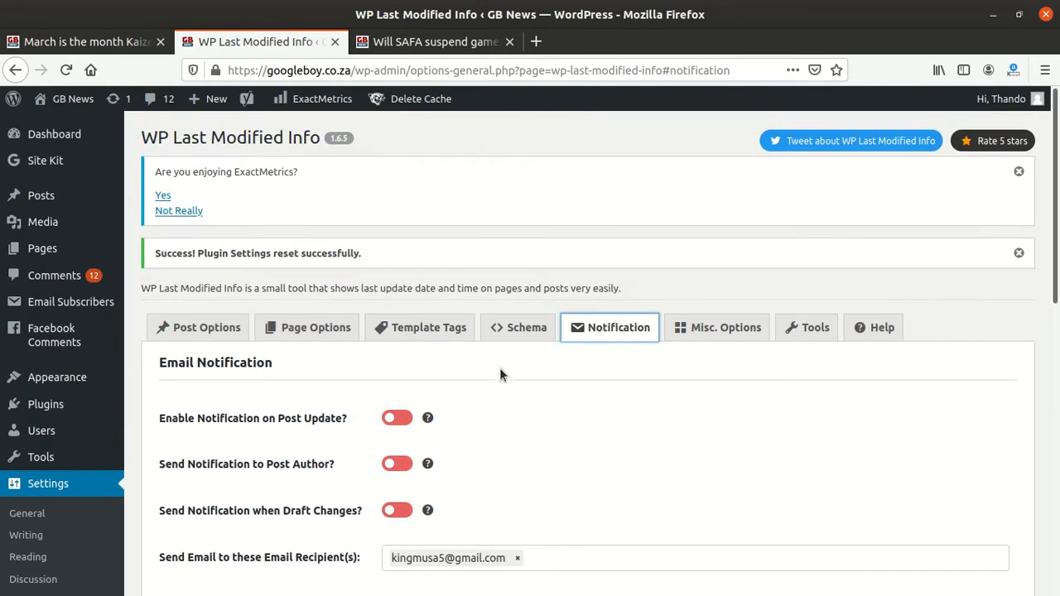
Step: Open the Schema section and review the JSON-LD Schema Markup Mode choices
left_click(520, 328)
scroll(305, 412, "down", 2)
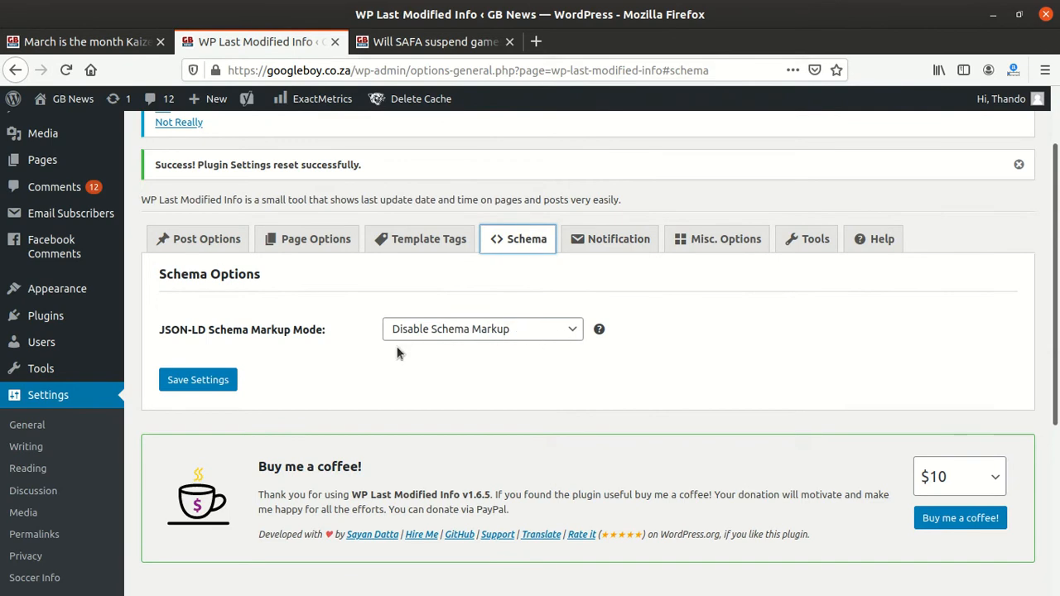
left_click(464, 330)
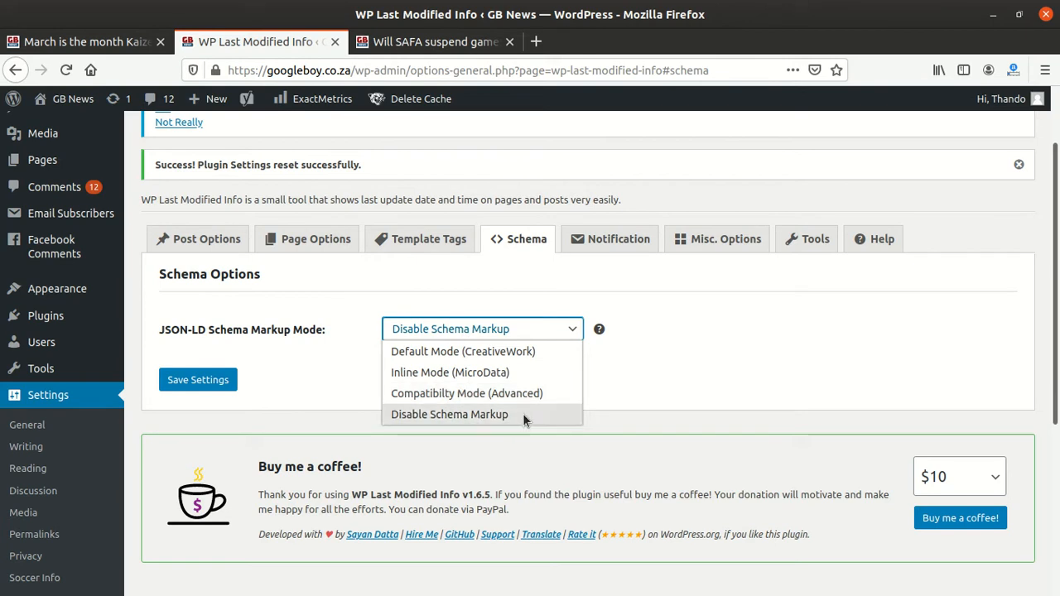
left_click(718, 326)
Step: Open the Template Tags section and review its options
left_click(448, 248)
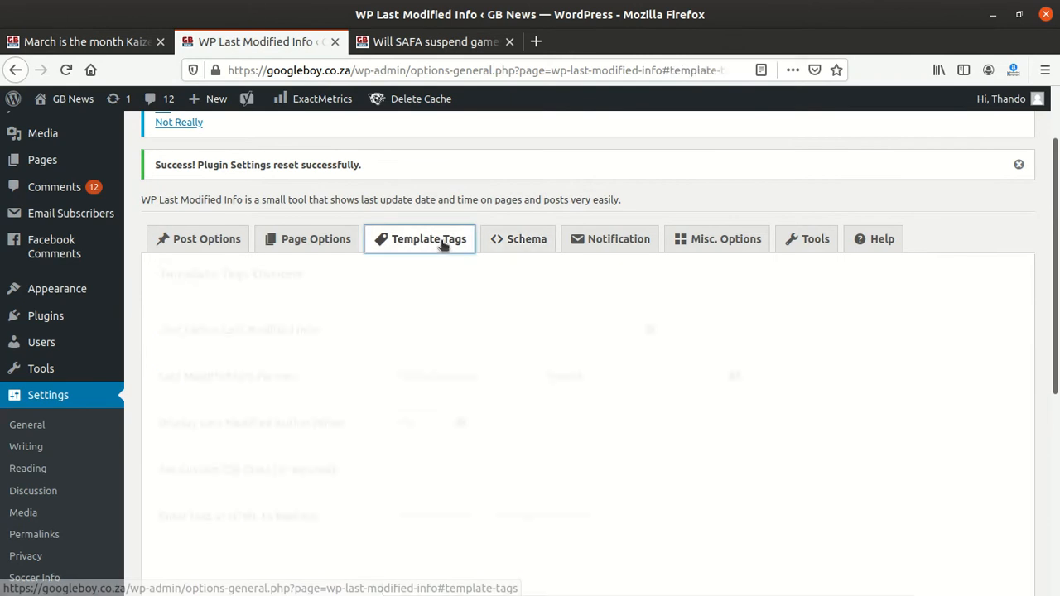
scroll(439, 396, "down", 3)
scroll(438, 393, "down", 2)
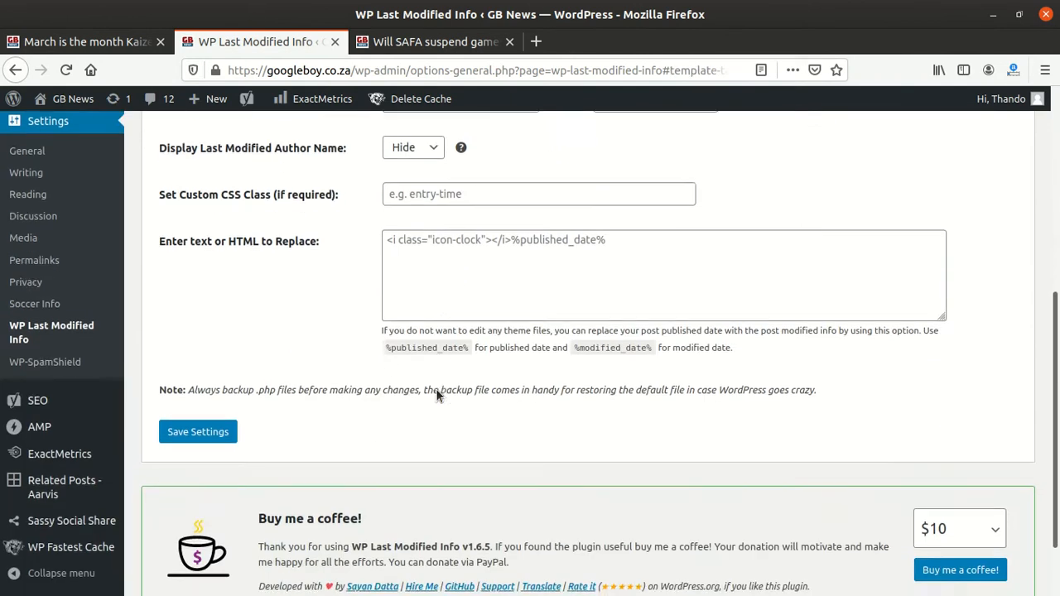
scroll(436, 391, "up", 3)
scroll(437, 391, "up", 4)
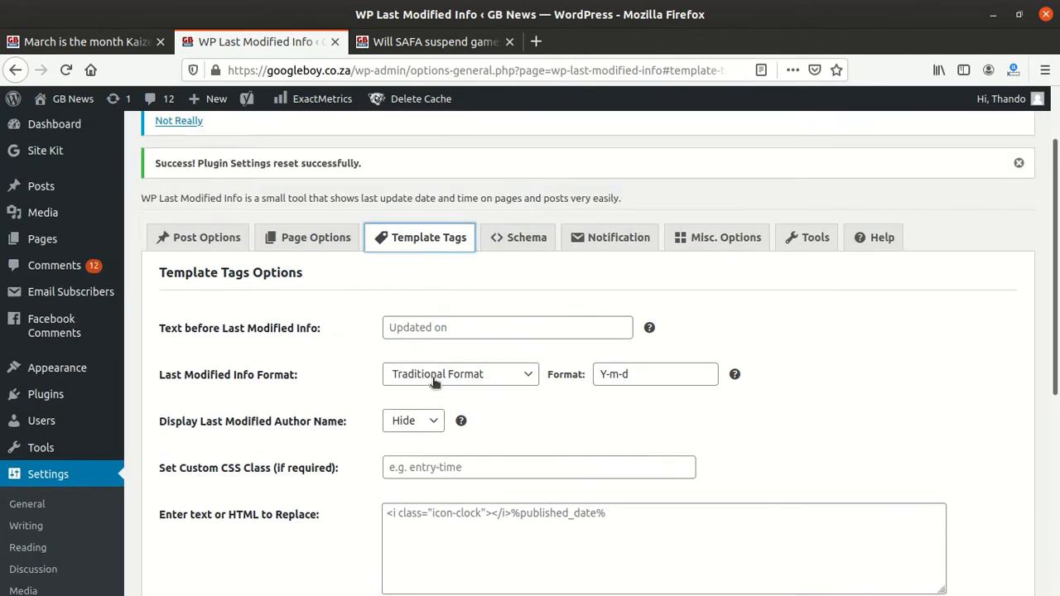
Step: Open the Page Options section and review its settings
left_click(335, 330)
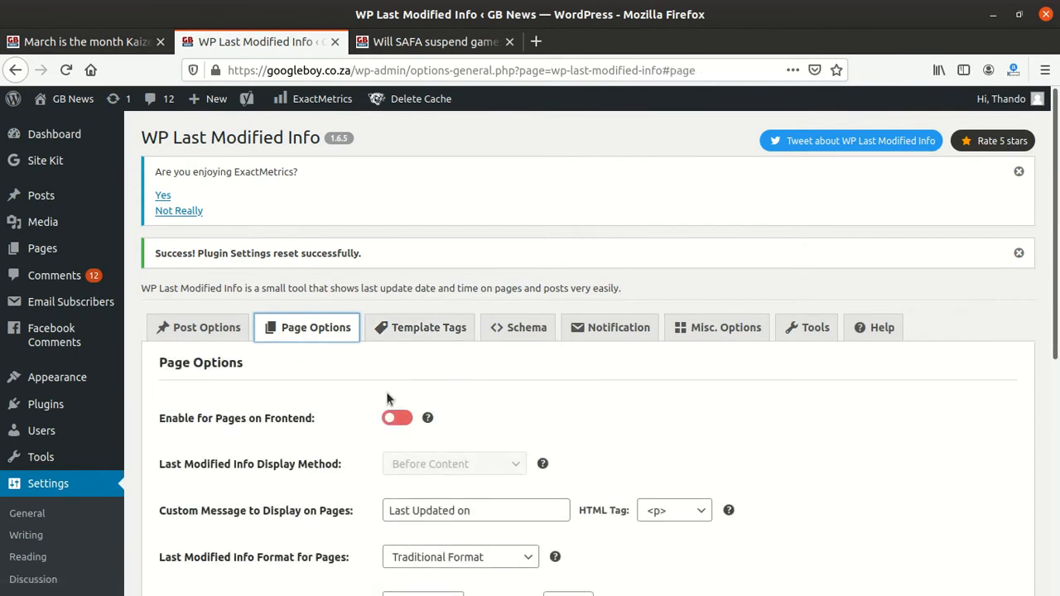
scroll(386, 398, "down", 3)
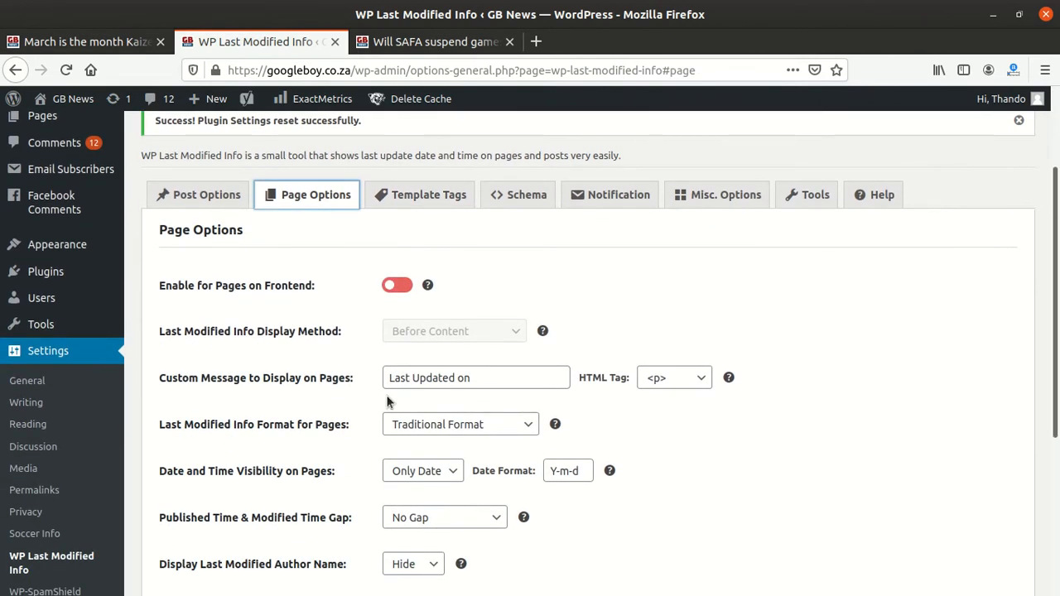
scroll(387, 402, "down", 6)
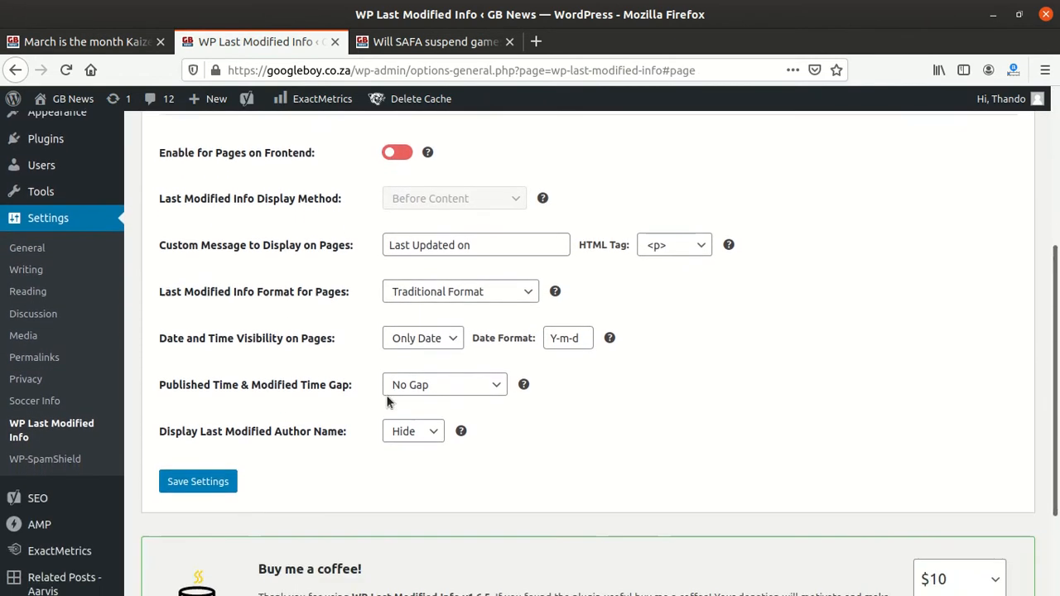
scroll(387, 402, "up", 9)
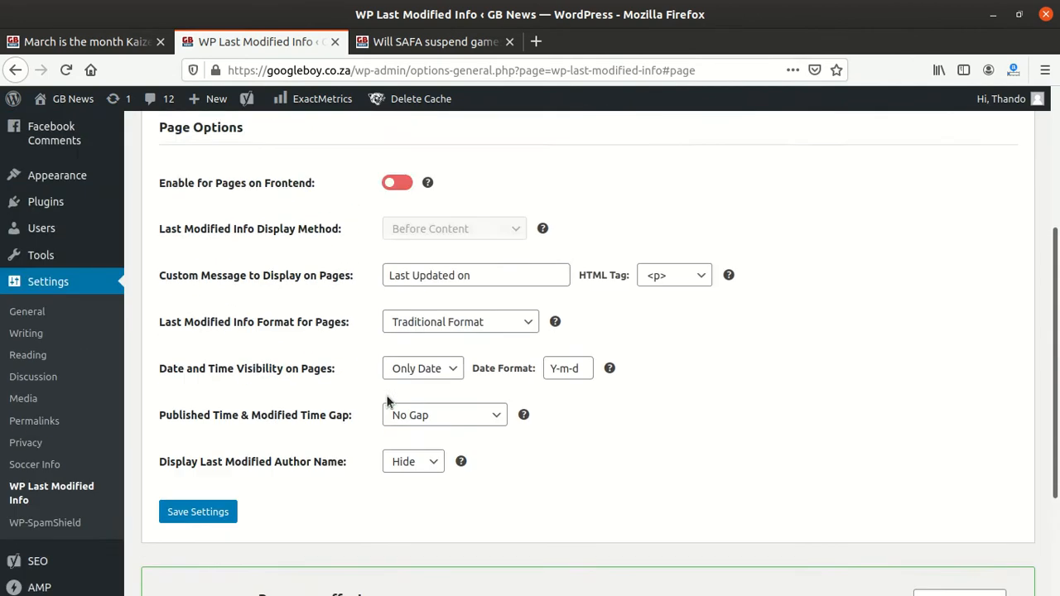
Step: Open the Post Options section and review its settings
left_click(186, 329)
scroll(321, 388, "down", 3)
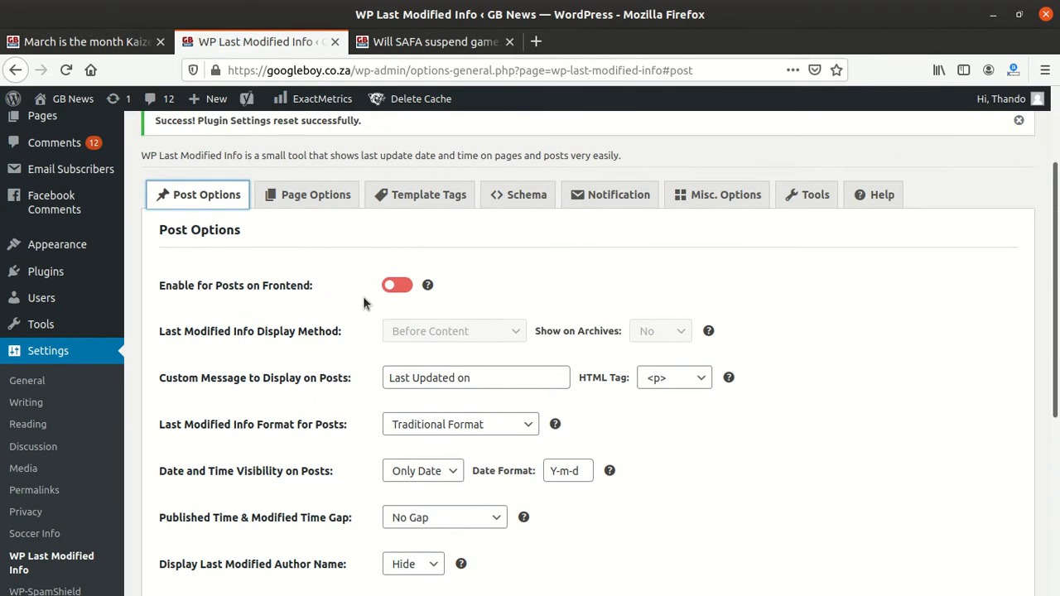
scroll(442, 331, "down", 4)
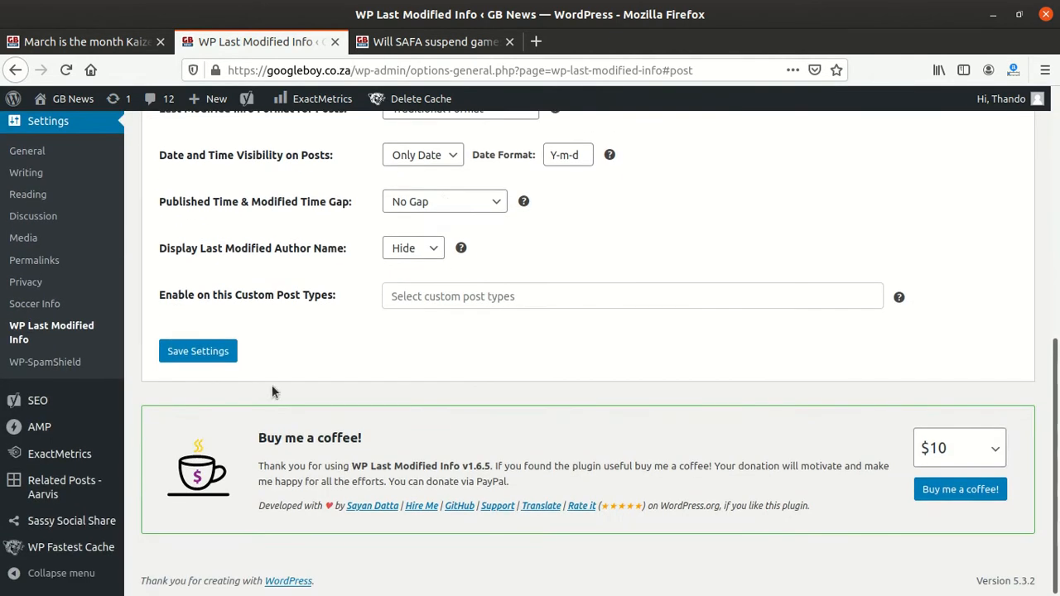
scroll(274, 391, "up", 1)
scroll(420, 336, "up", 3)
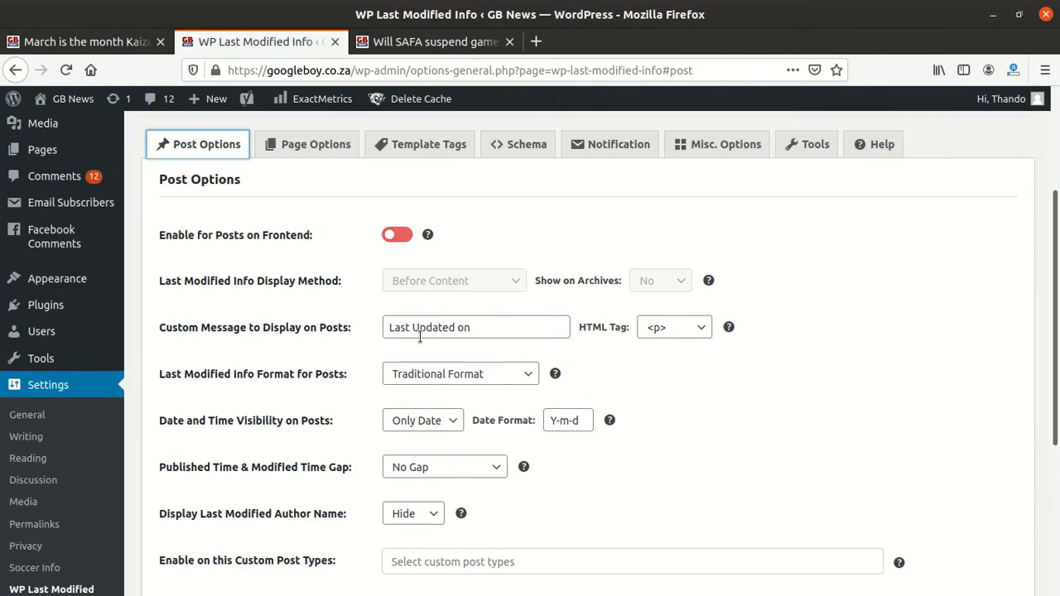
scroll(420, 336, "up", 3)
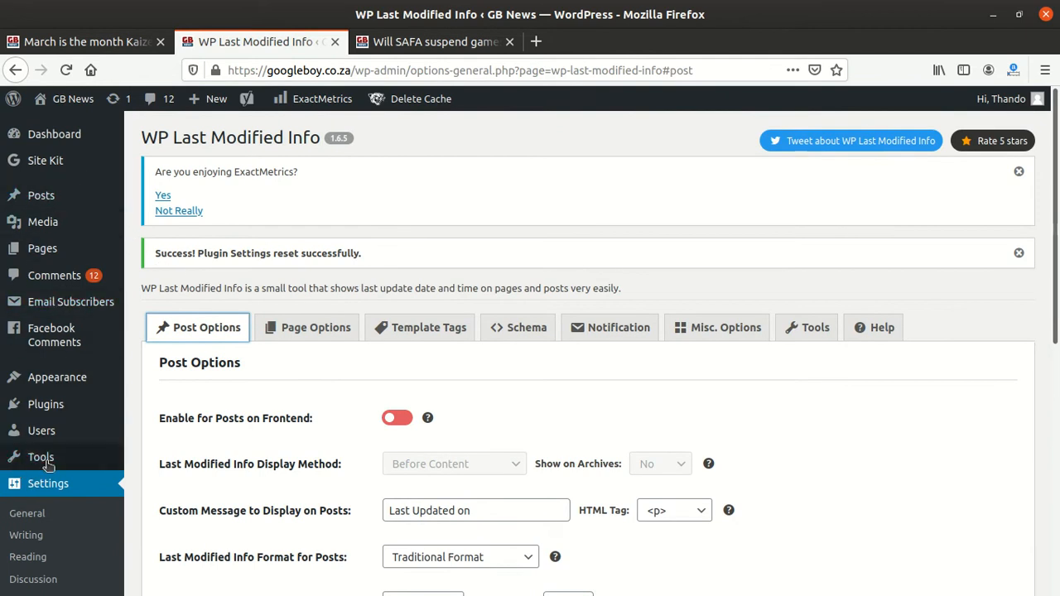
Step: Return to the installed plugins list and deactivate the WP Last Modified Info plugin
left_click(48, 404)
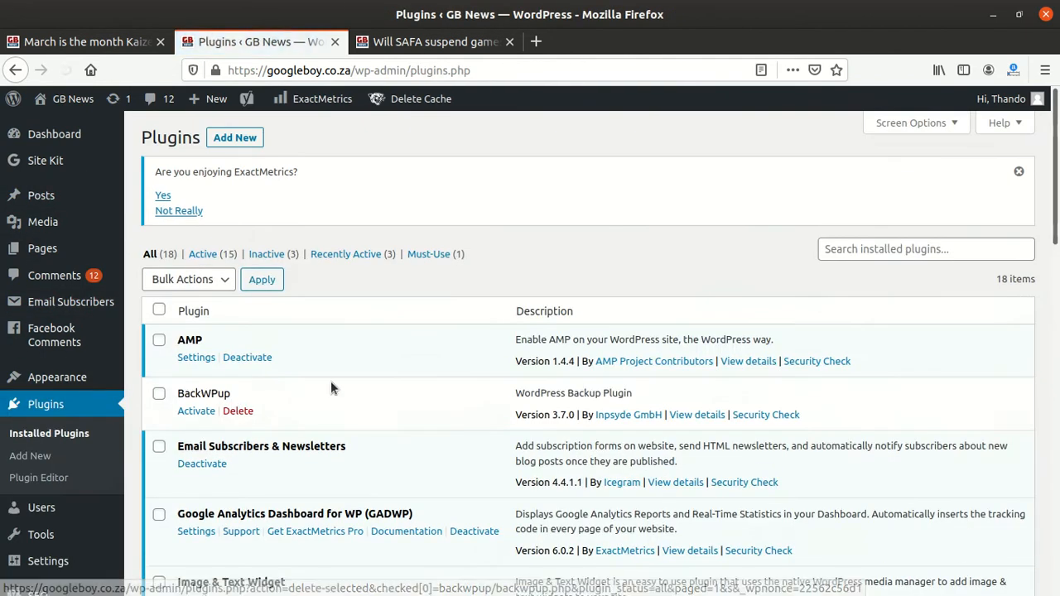
scroll(326, 387, "down", 6)
scroll(239, 371, "down", 2)
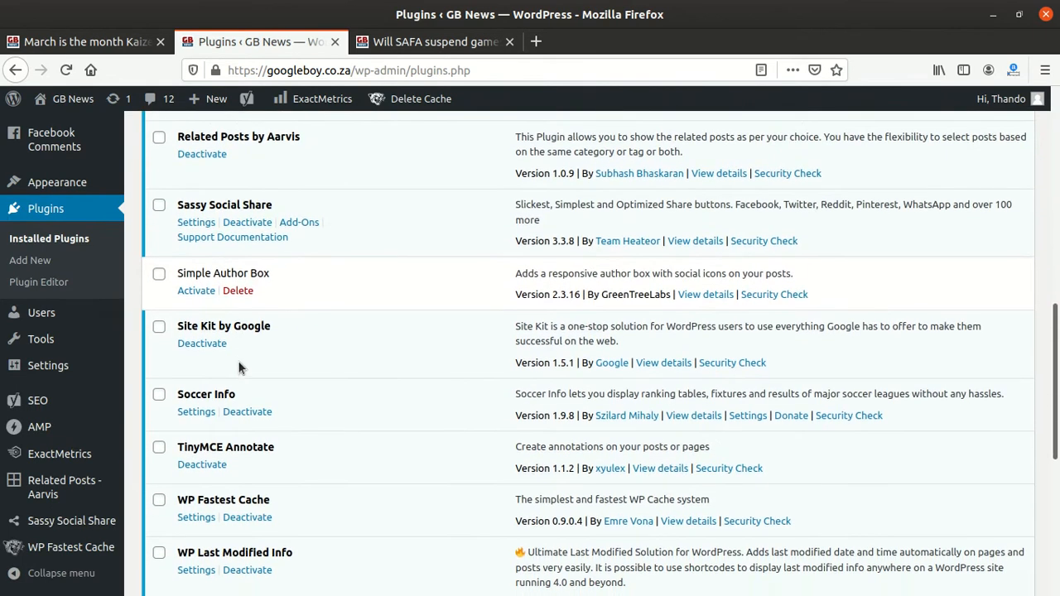
scroll(238, 361, "down", 3)
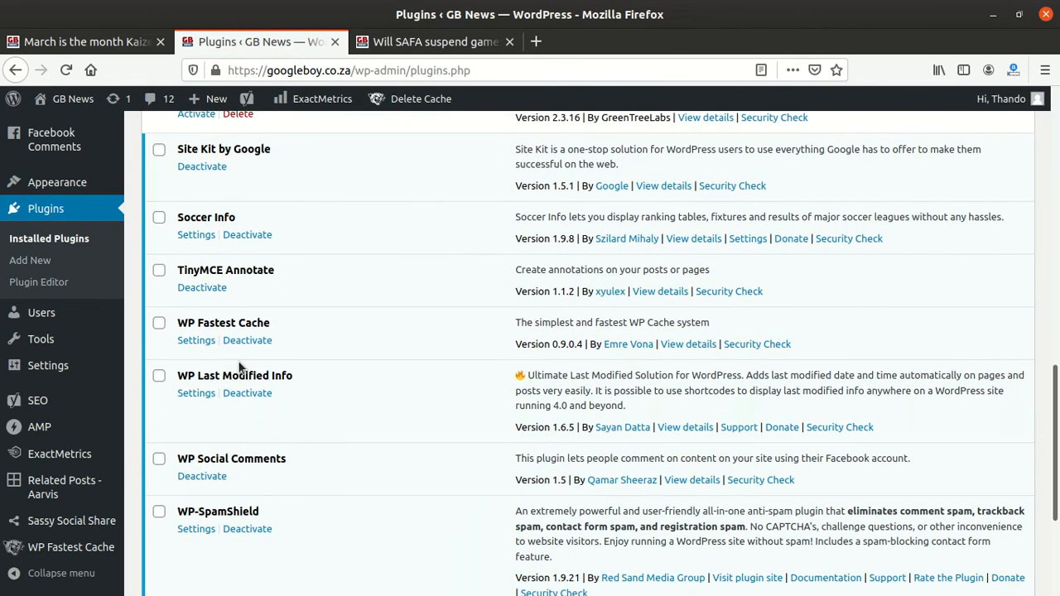
scroll(239, 367, "down", 3)
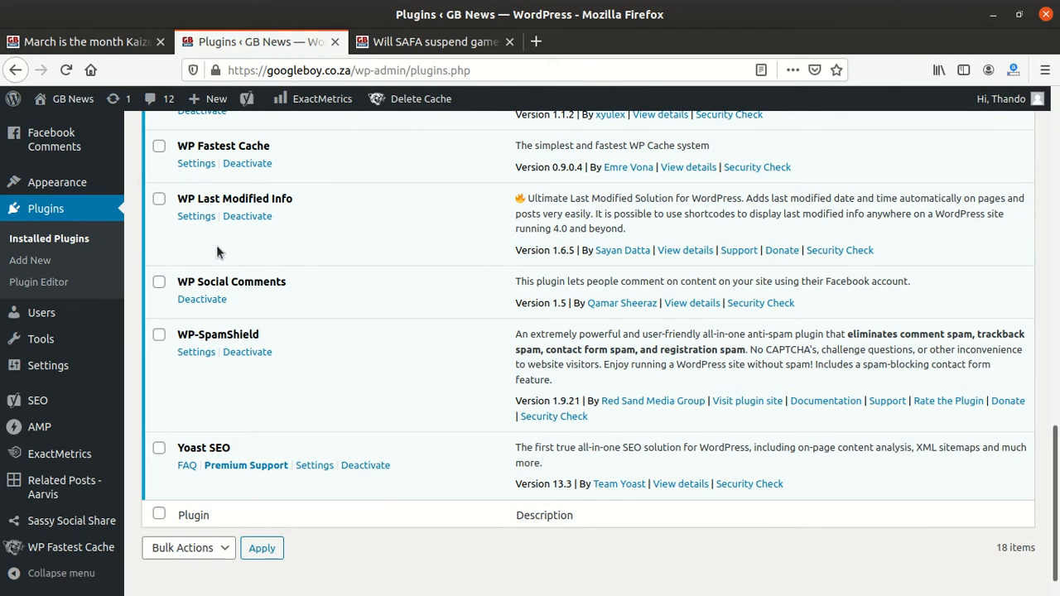
left_click(265, 220)
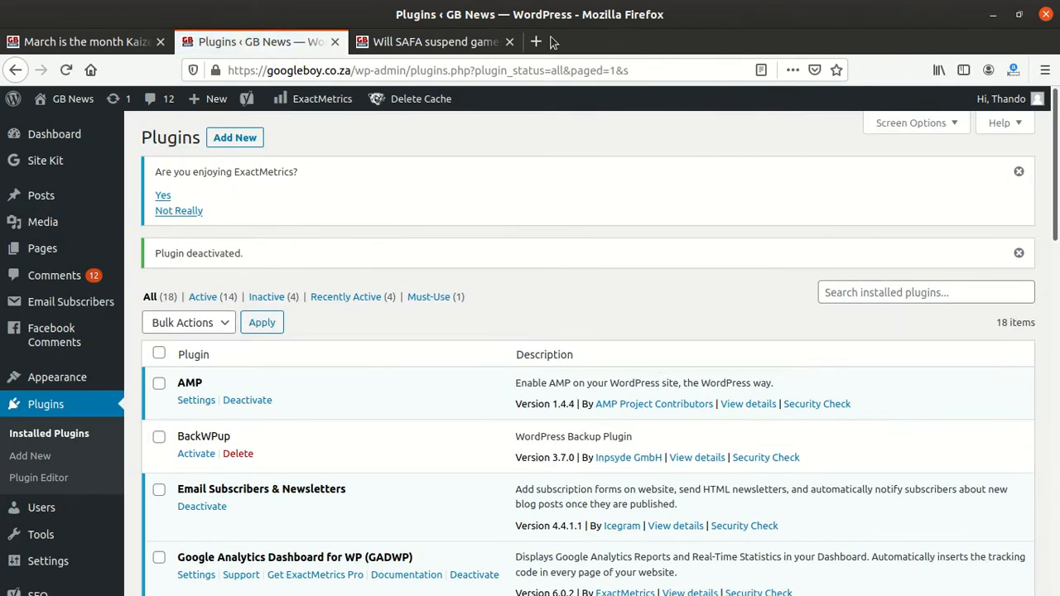
Step: Switch to the 'Will SAFA suspend games due to Coroanavirus?' post tab and reload the page
left_click(430, 41)
left_click(411, 70)
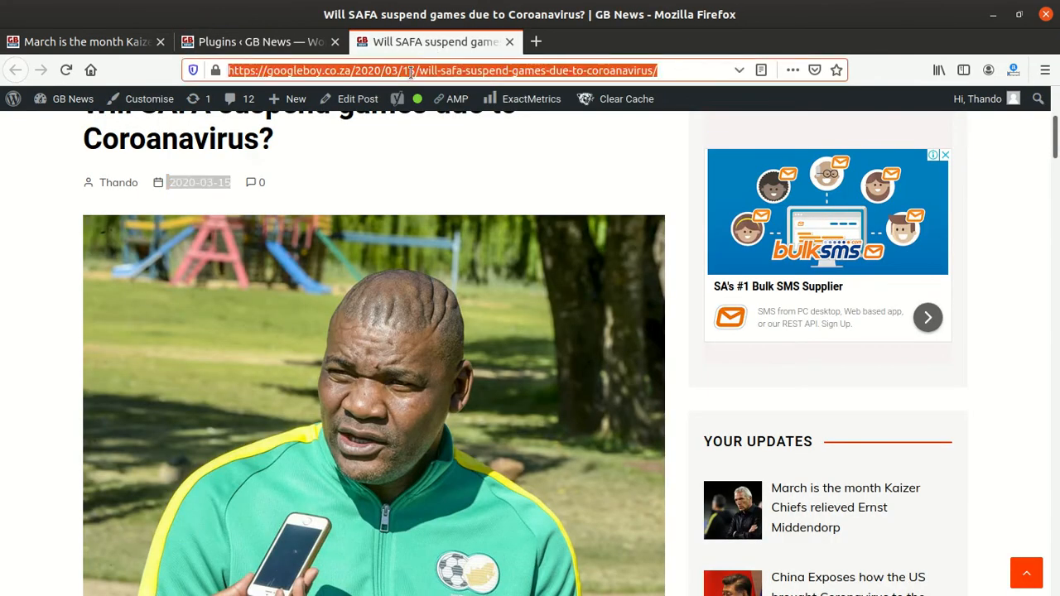
scroll(384, 186, "down", 5)
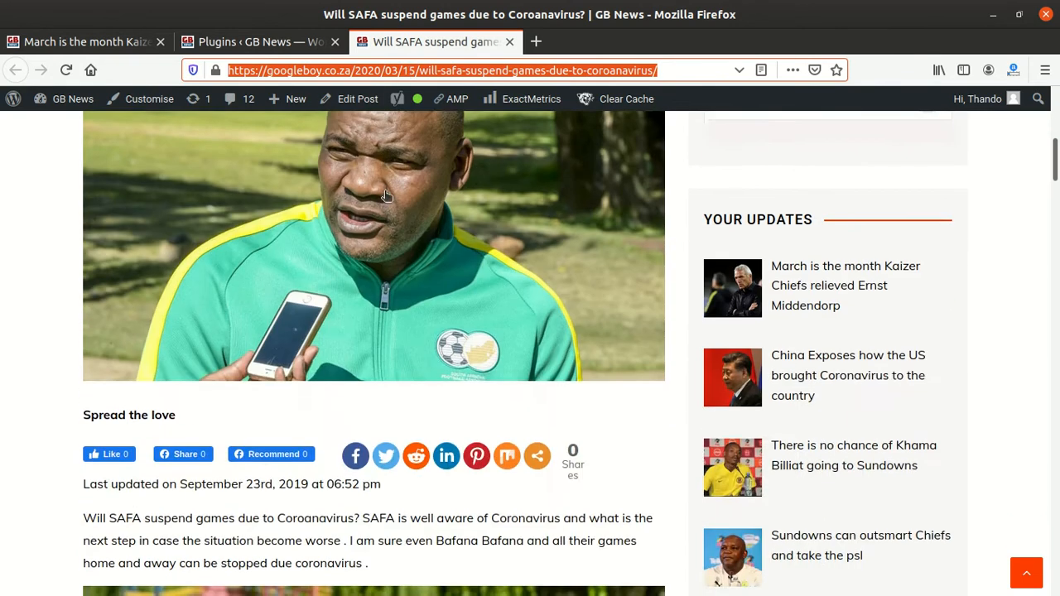
key("Return")
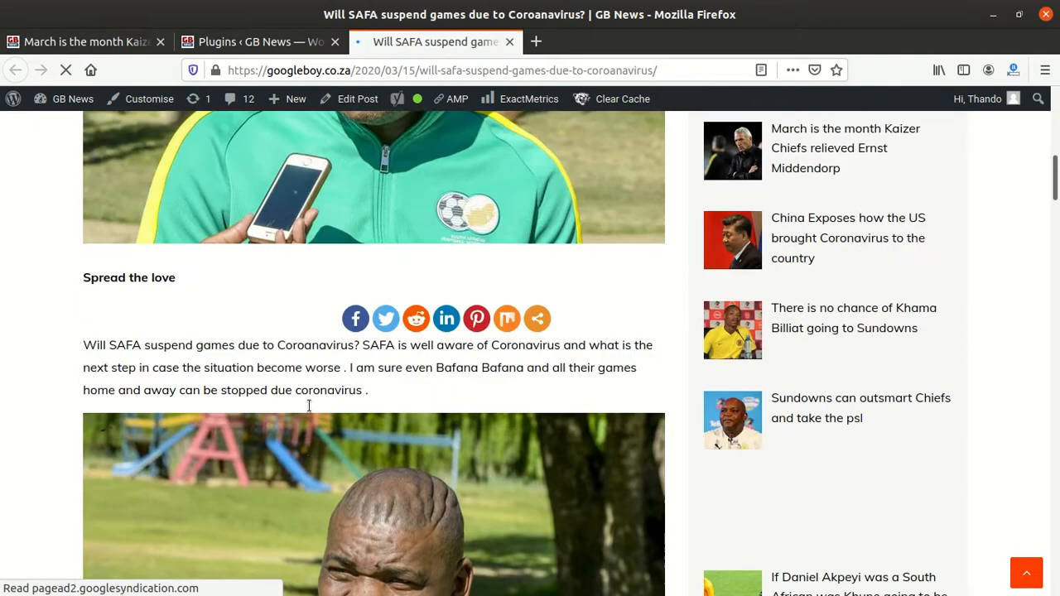
Step: Scroll through the reloaded post to examine the date information shown near its content
scroll(308, 382, "down", 6)
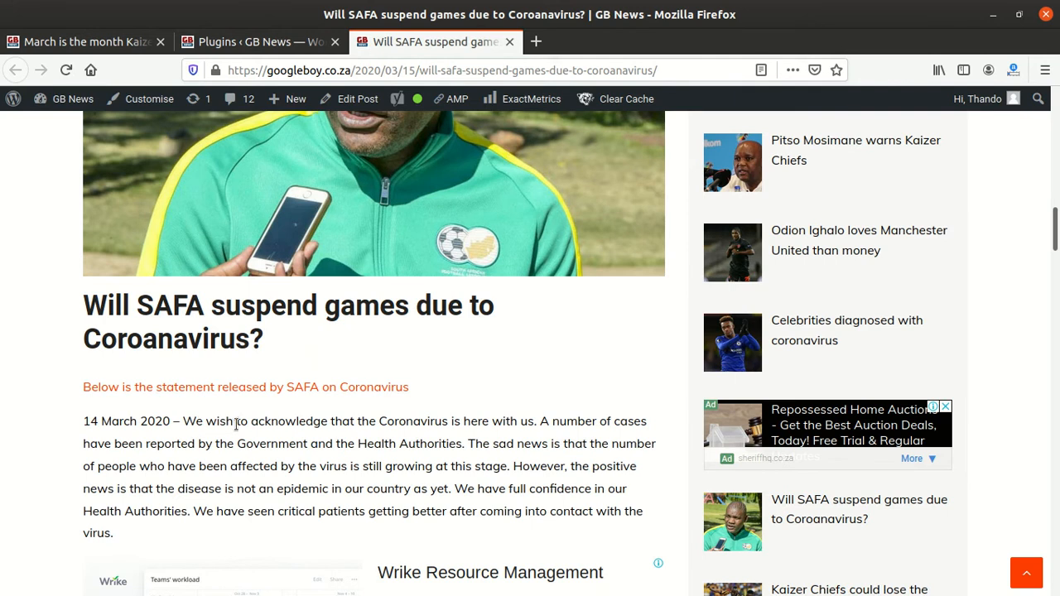
scroll(275, 423, "up", 10)
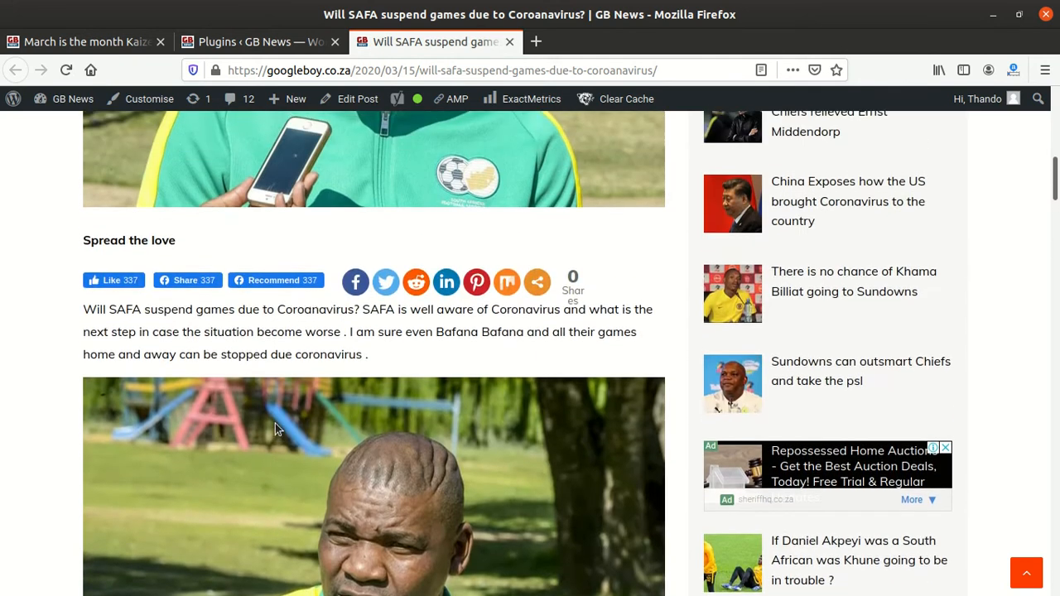
scroll(276, 429, "up", 6)
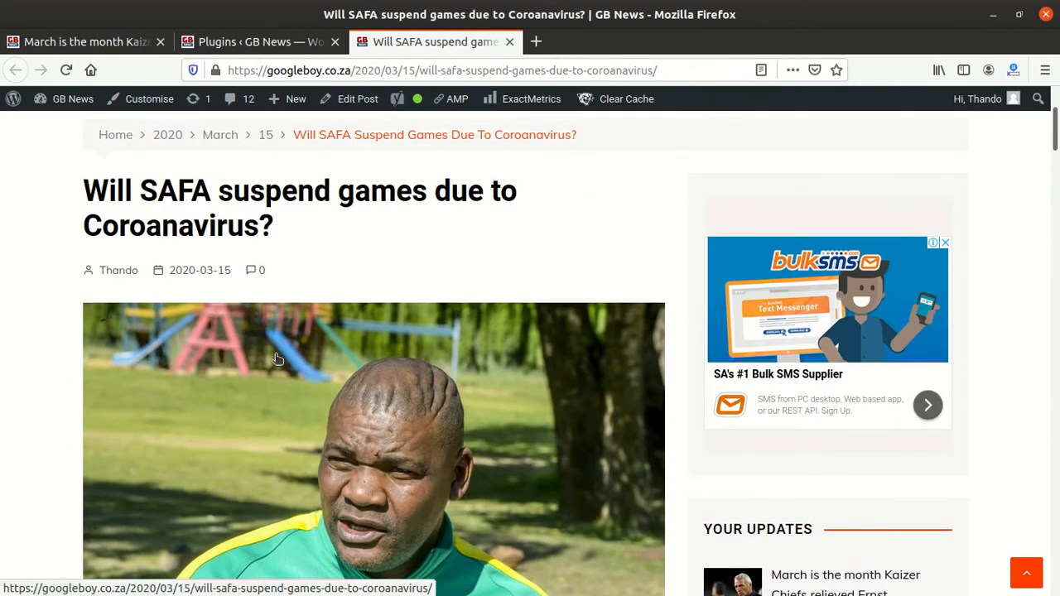
scroll(236, 284, "down", 10)
scroll(256, 423, "up", 3)
scroll(247, 444, "down", 8)
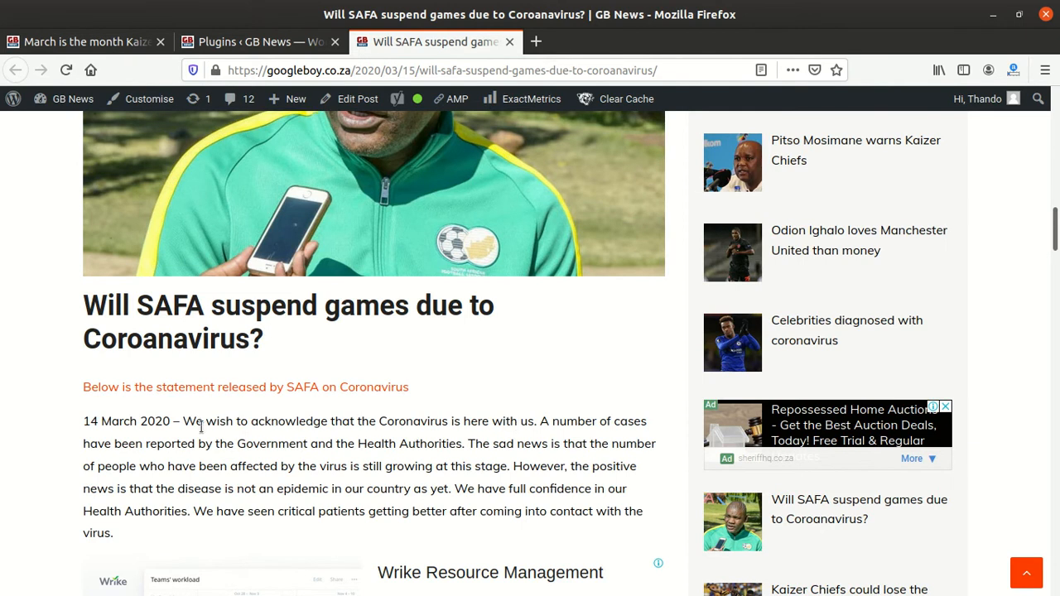
scroll(208, 447, "down", 6)
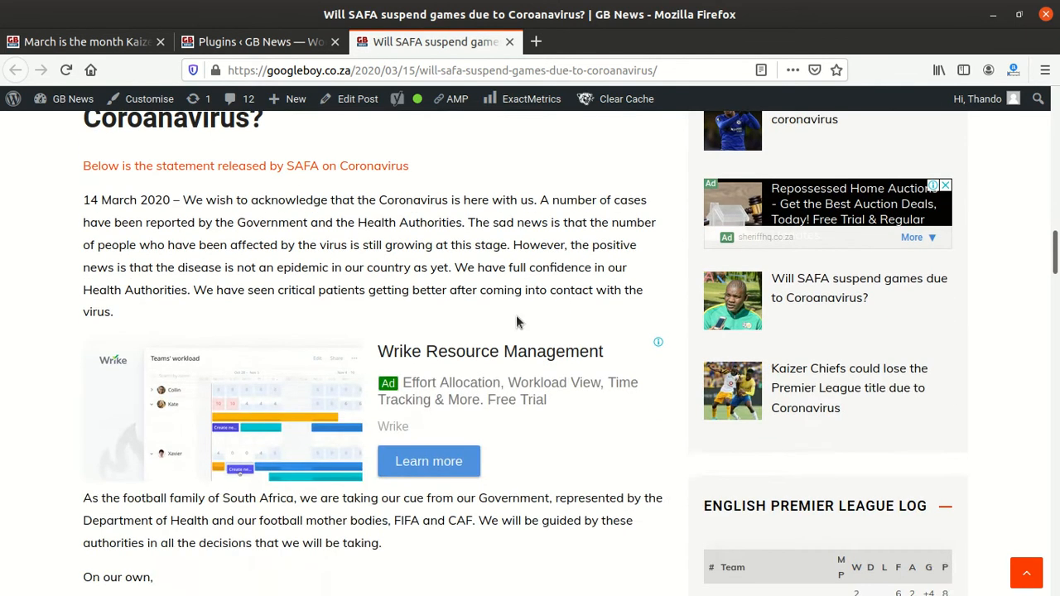
scroll(432, 350, "up", 5)
scroll(432, 343, "up", 12)
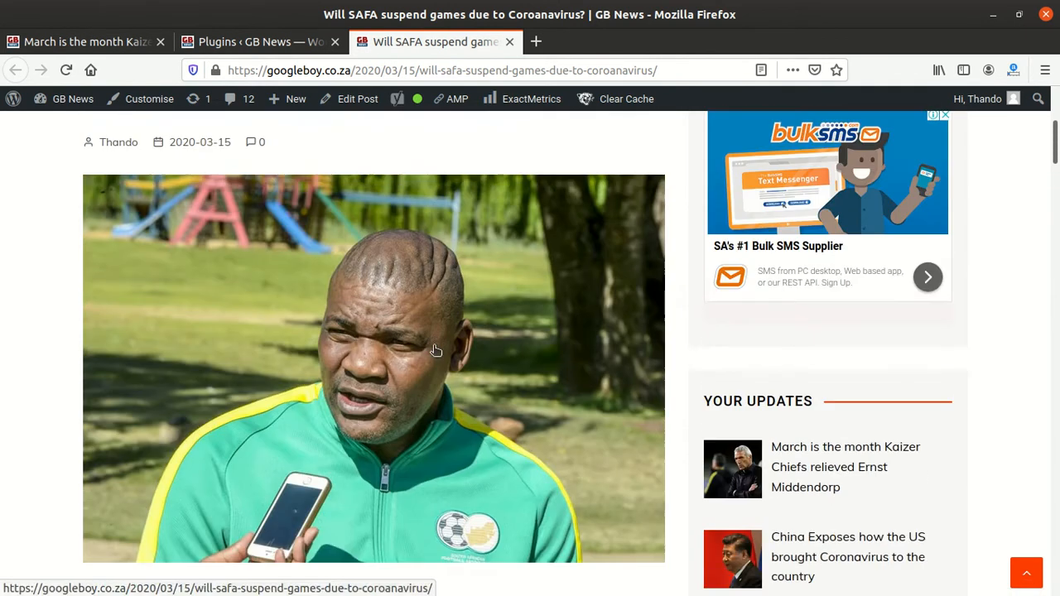
Step: Return to the installed plugins list and scroll through it to review the plugins
left_click(271, 45)
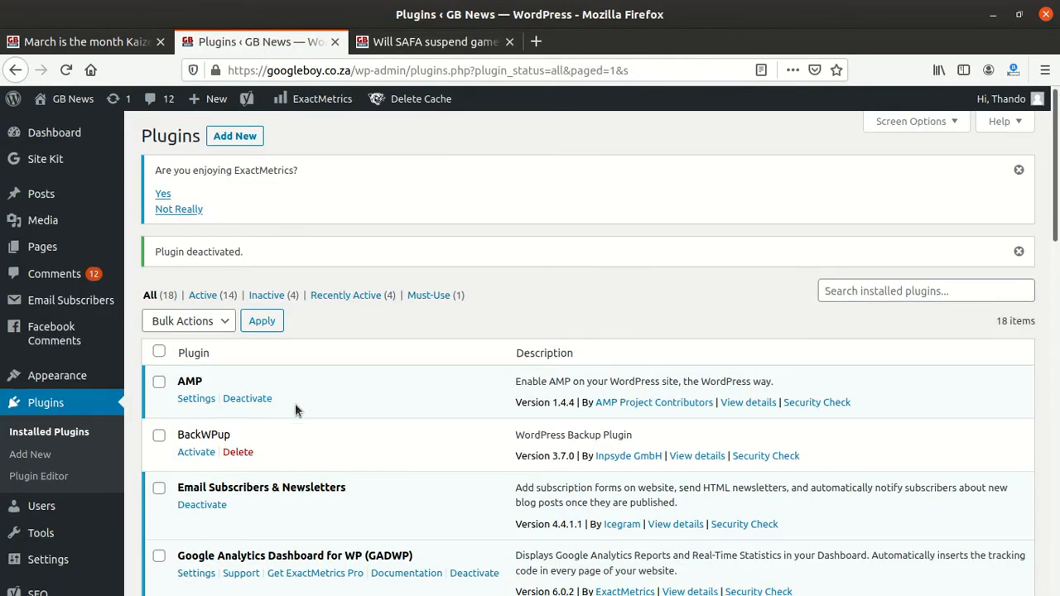
scroll(296, 403, "down", 3)
scroll(265, 314, "down", 5)
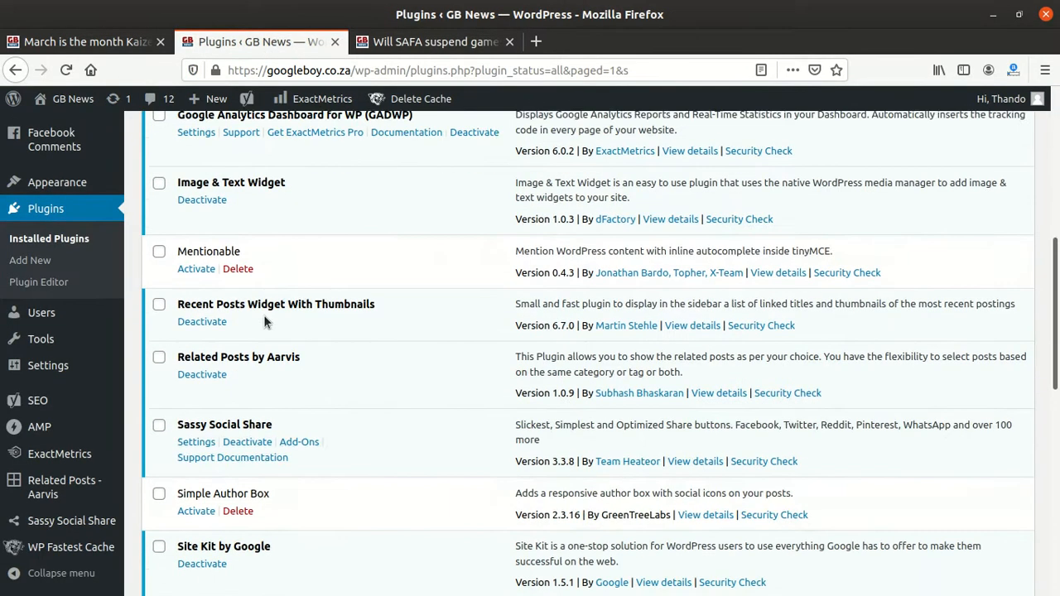
scroll(265, 318, "up", 2)
scroll(265, 317, "down", 5)
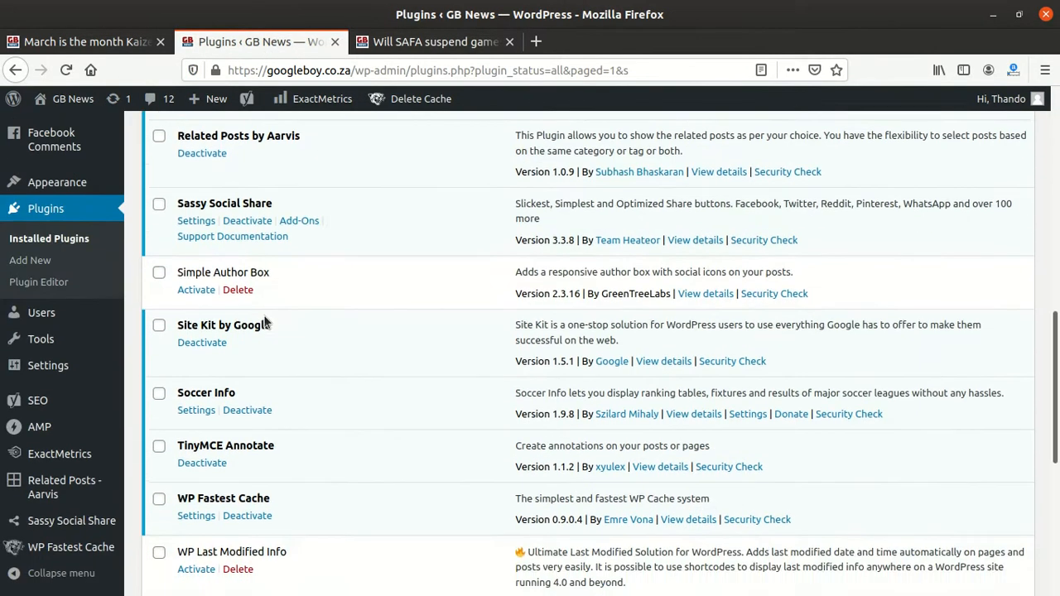
scroll(265, 320, "up", 1)
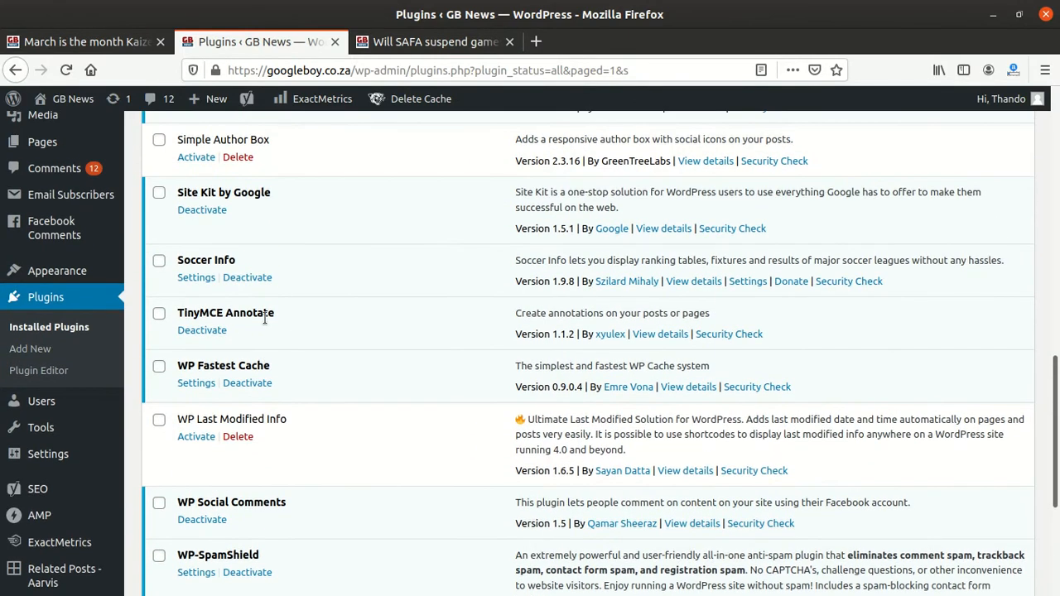
scroll(242, 306, "down", 3)
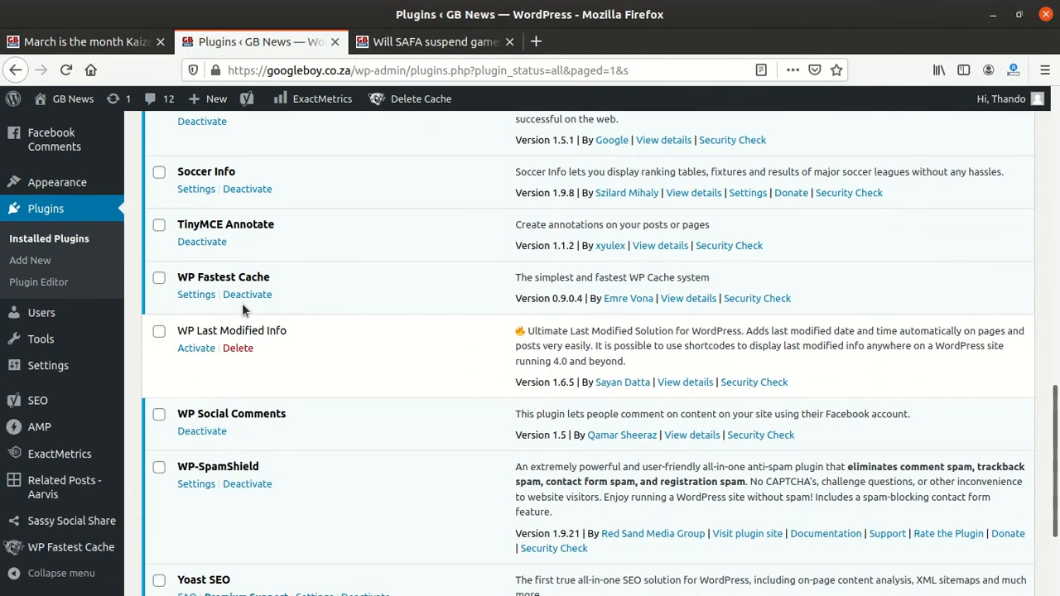
Step: Switch to the post tab, reload it twice and scroll through the post to examine its date information
left_click(431, 42)
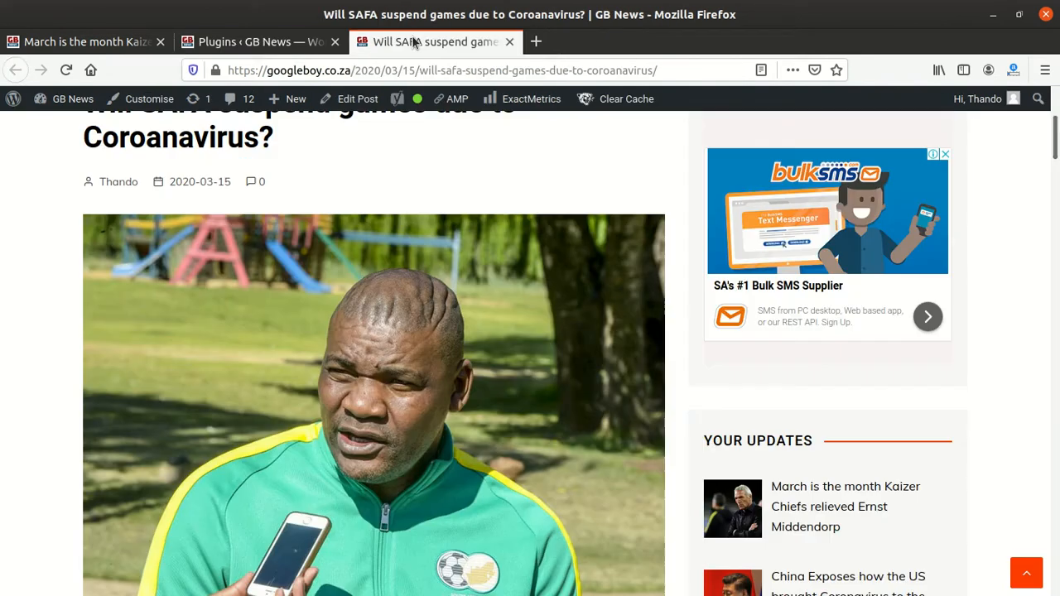
left_click(398, 67)
key("Return")
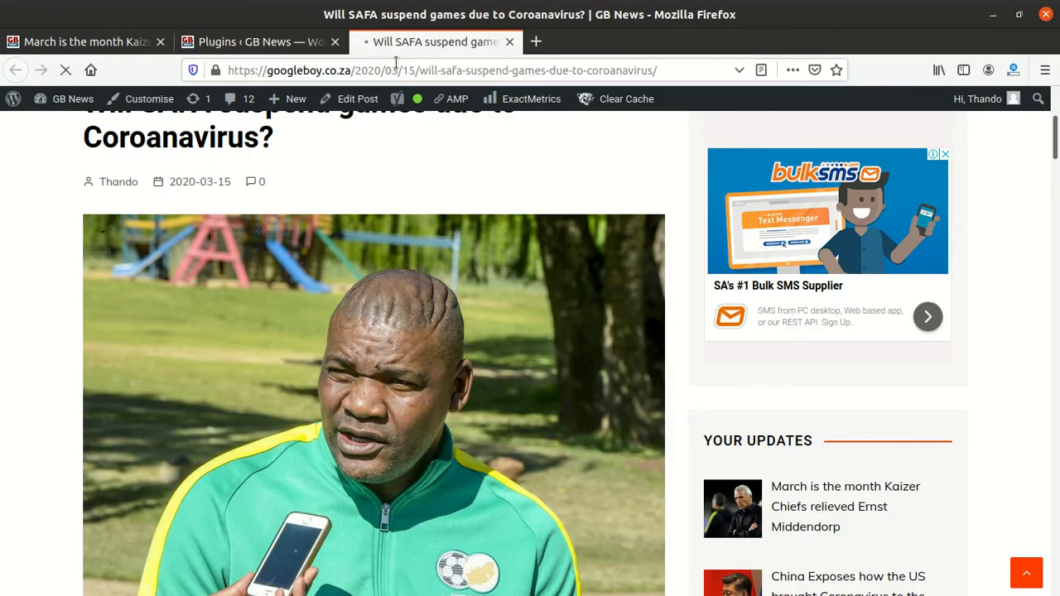
scroll(364, 319, "down", 3)
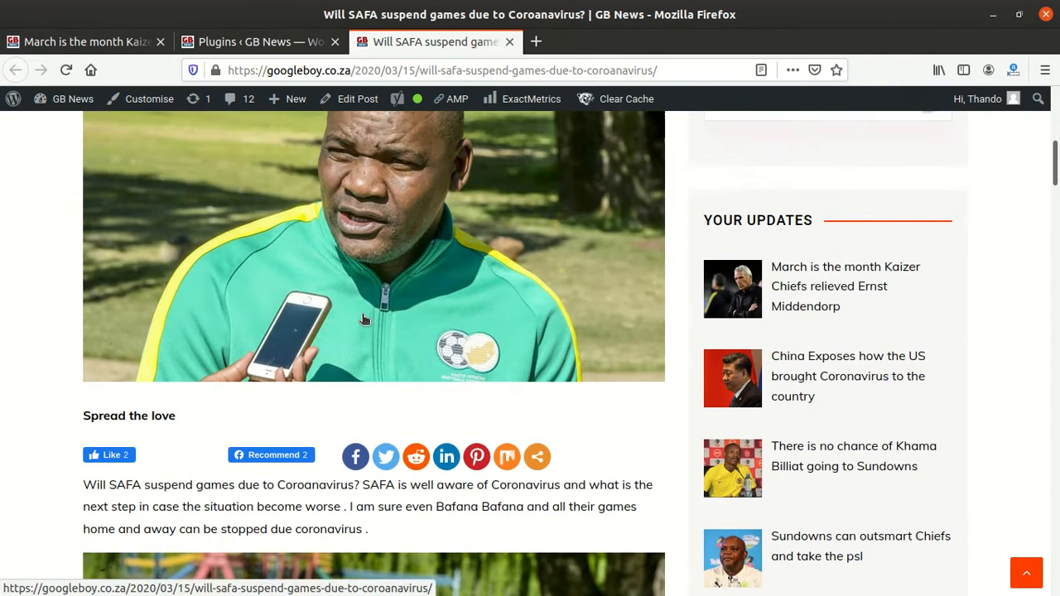
scroll(362, 314, "down", 3)
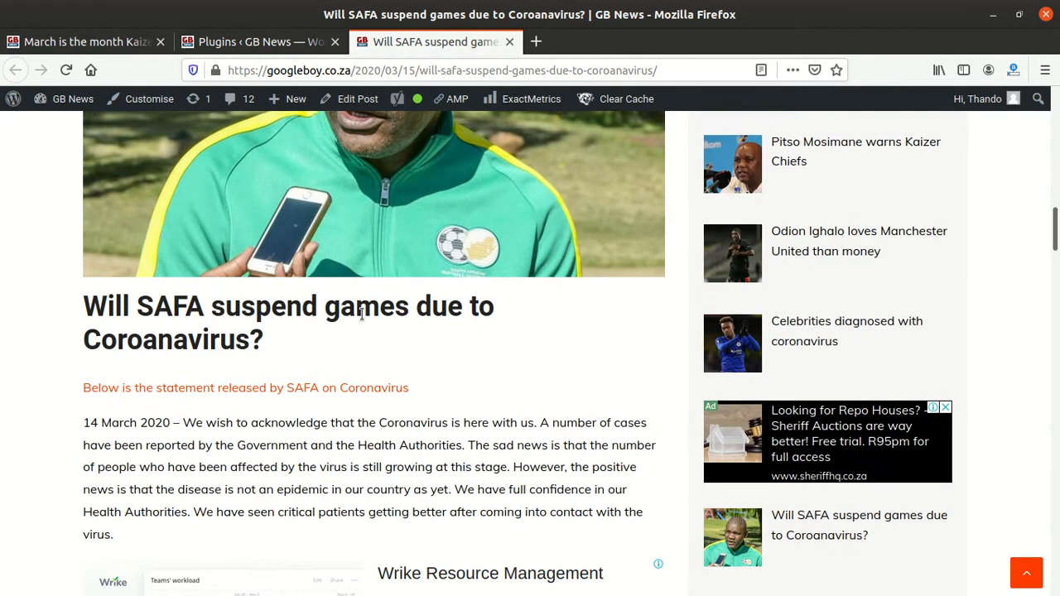
scroll(278, 296, "up", 5)
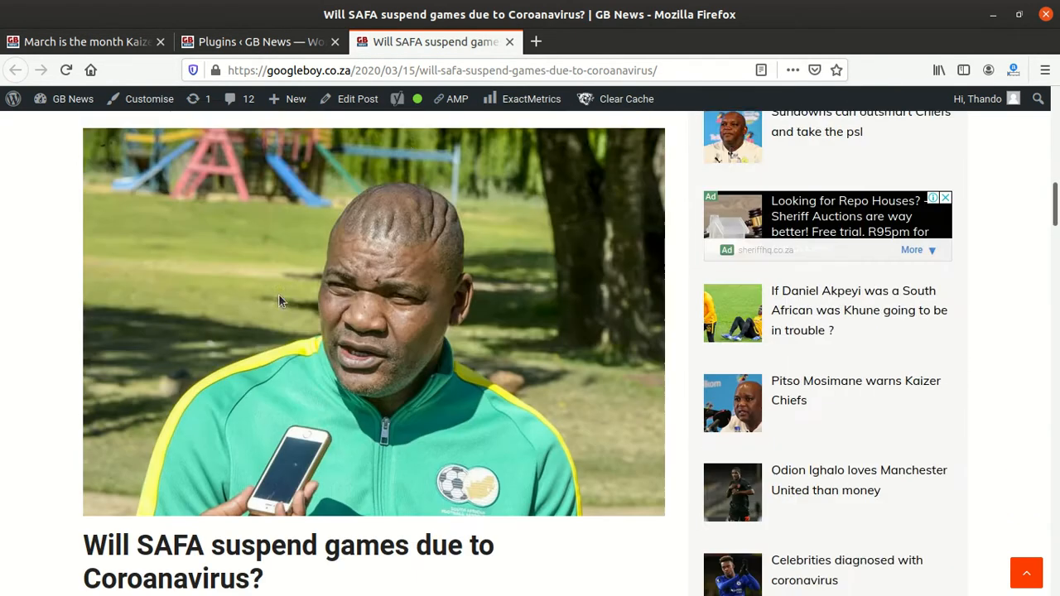
left_click(425, 73)
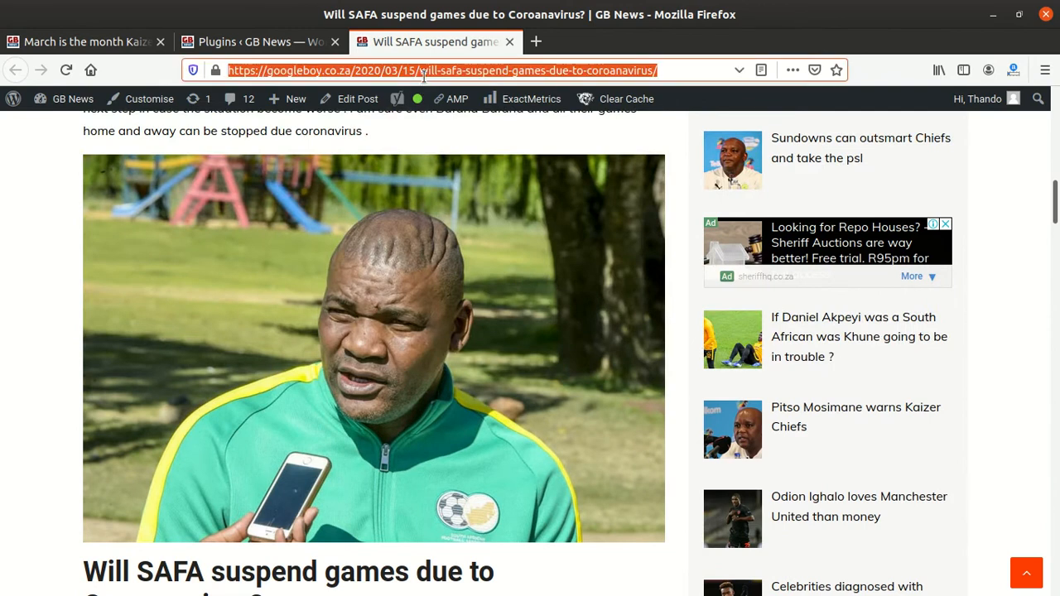
key("Return")
scroll(398, 454, "down", 17)
scroll(364, 418, "down", 8)
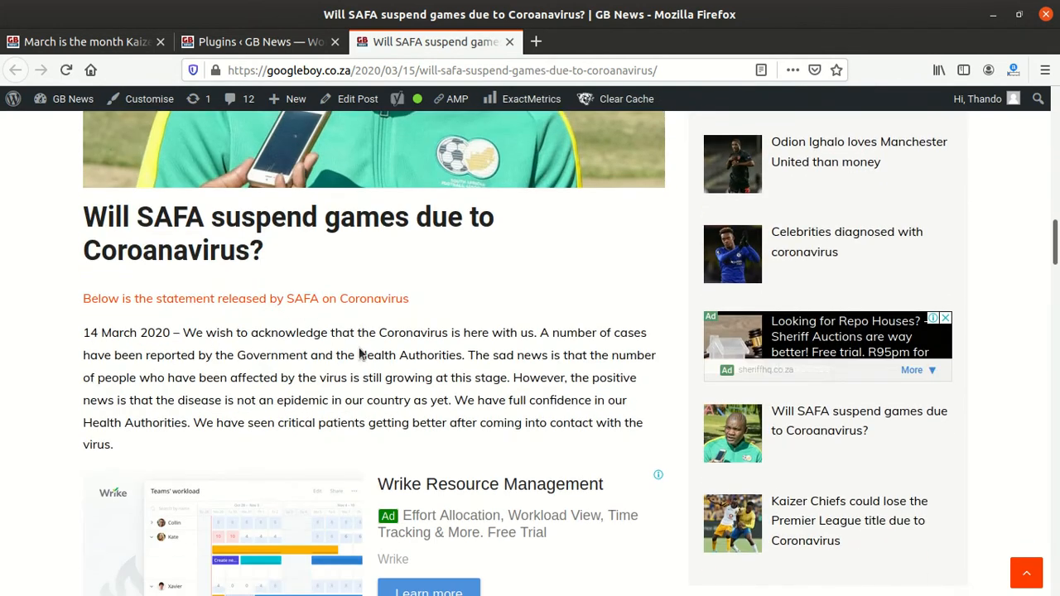
scroll(362, 336, "down", 7)
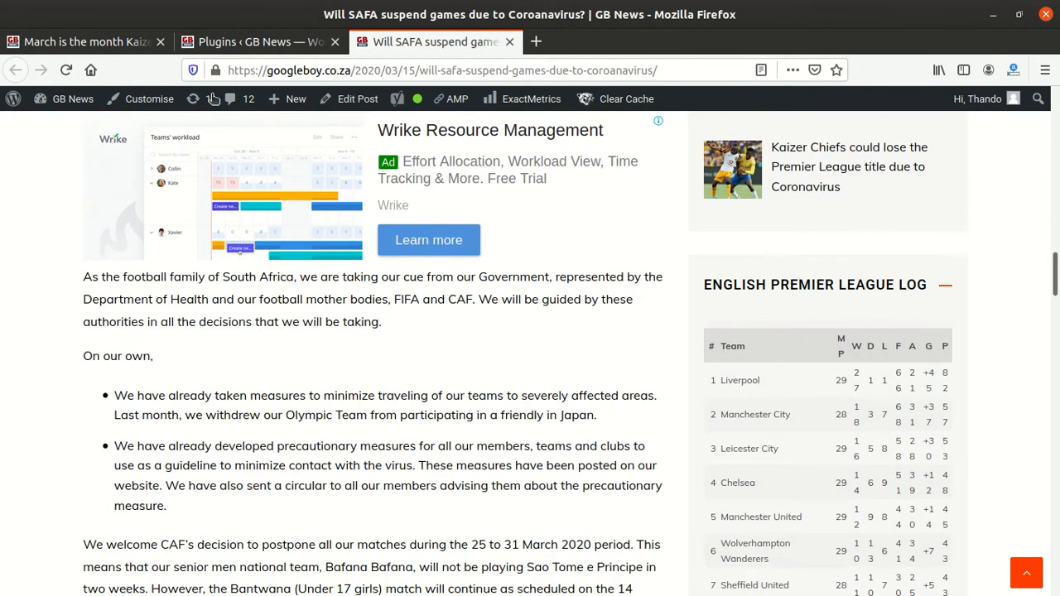
Step: Copy the WP Last Modified Info plugin name and delete the plugin from the installed plugins list
left_click(257, 42)
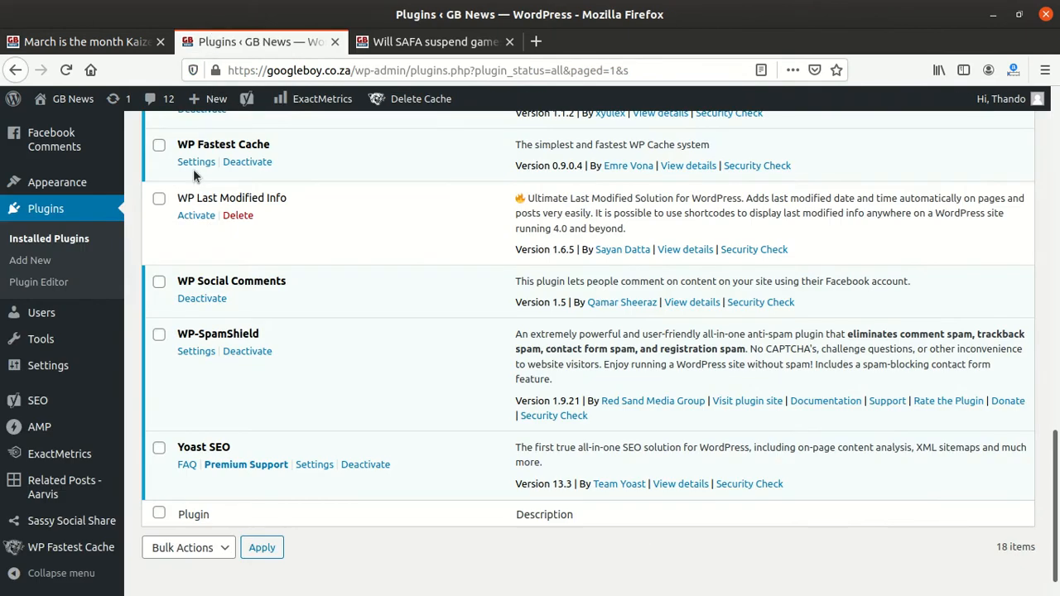
scroll(193, 169, "up", 3)
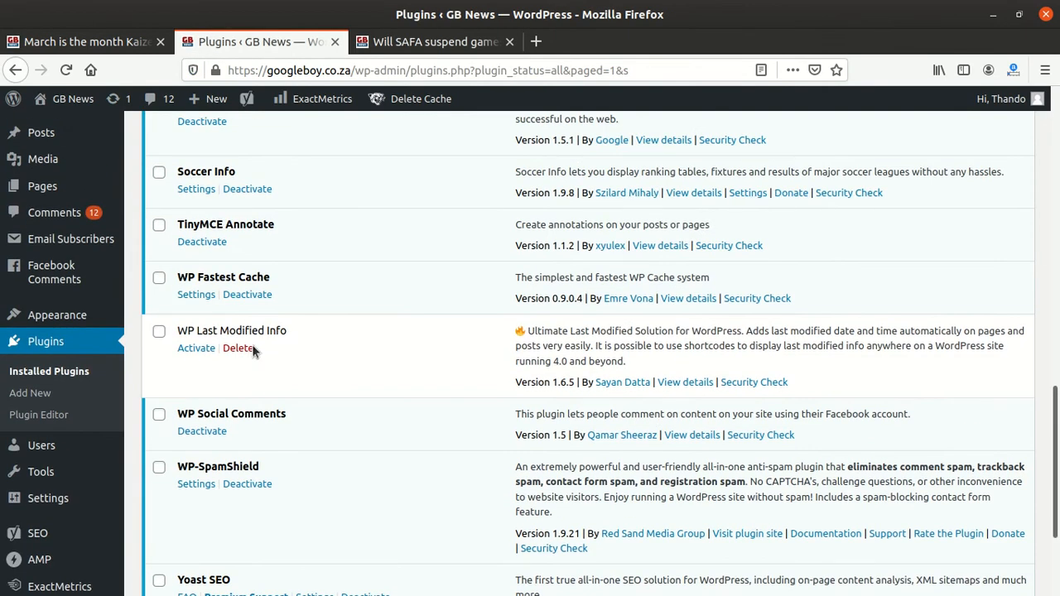
left_click_drag(295, 332, 177, 331)
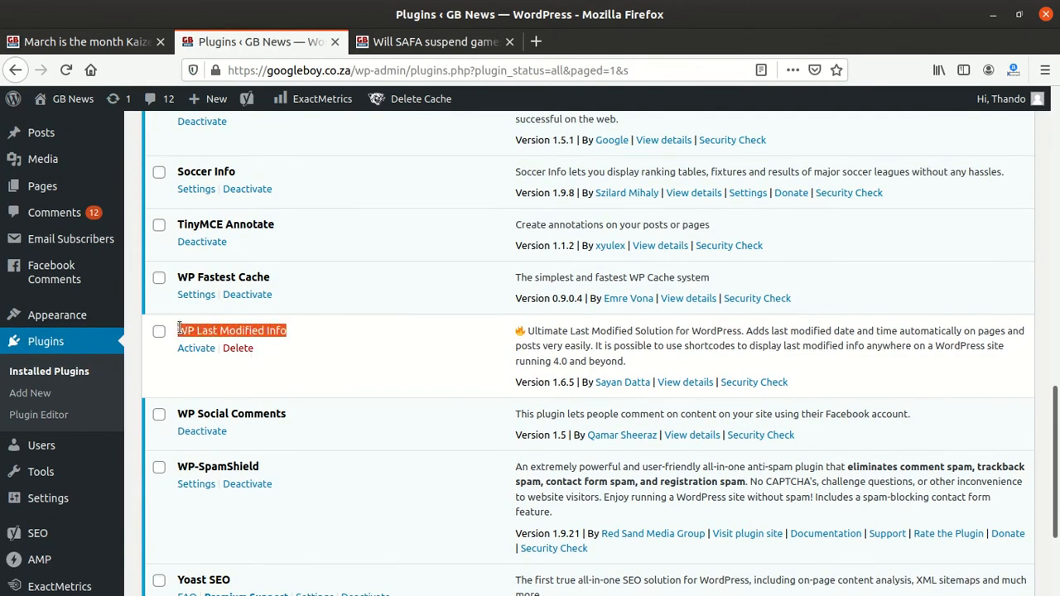
right_click(220, 331)
left_click(253, 340)
left_click(237, 349)
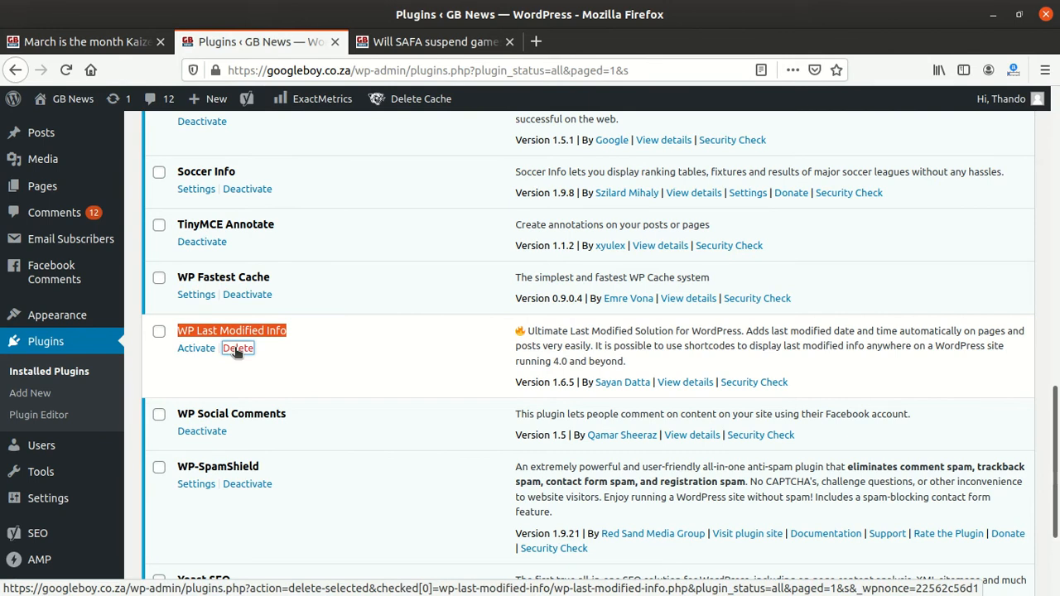
left_click_drag(238, 351, 282, 358)
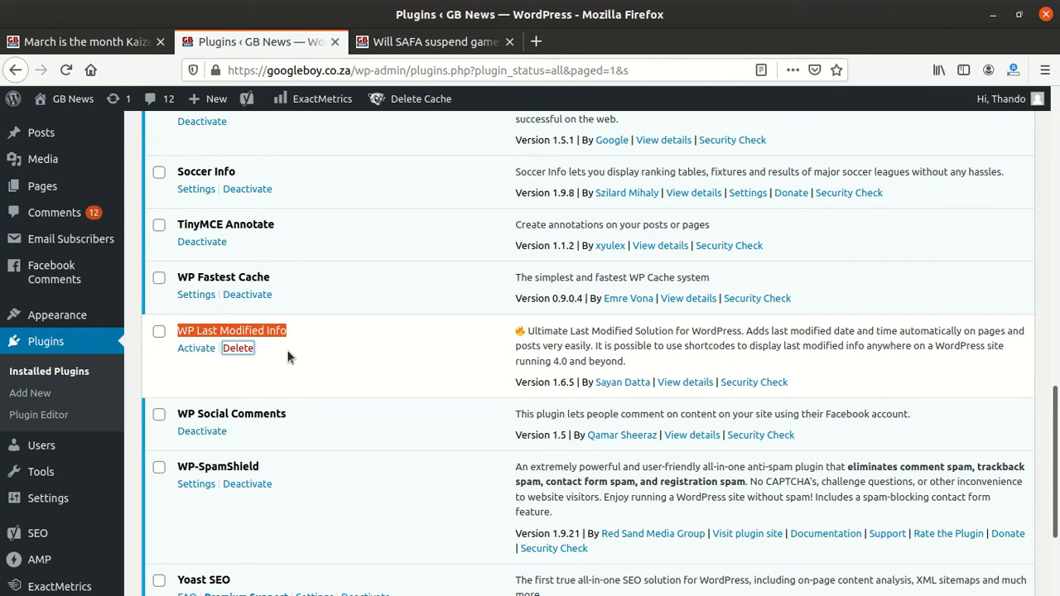
left_click(237, 349)
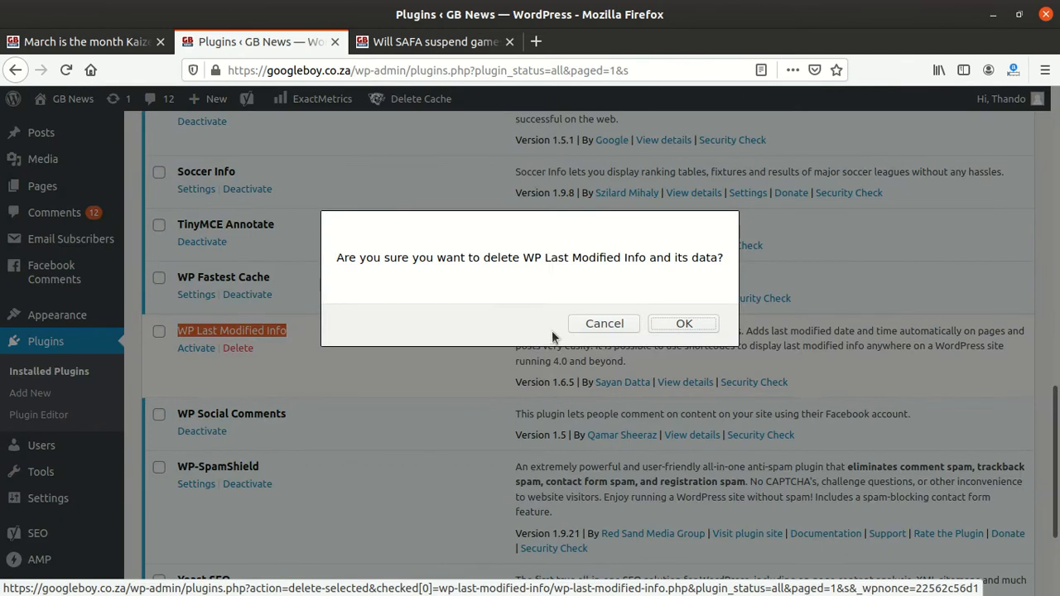
left_click(694, 324)
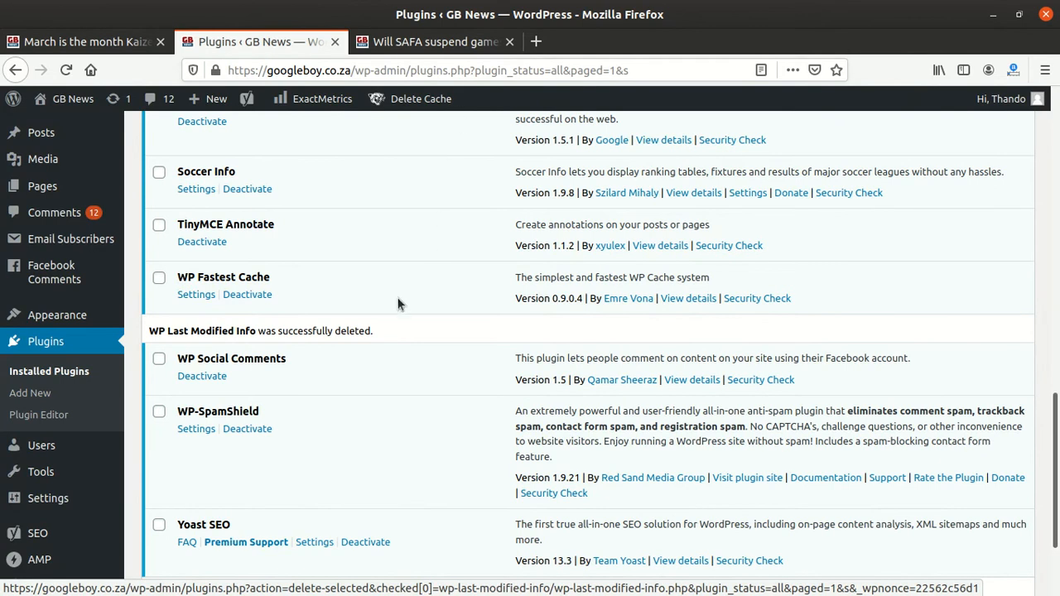
Step: Reload the plugins list, then reload the post and select its last-updated line to examine it
left_click(507, 66)
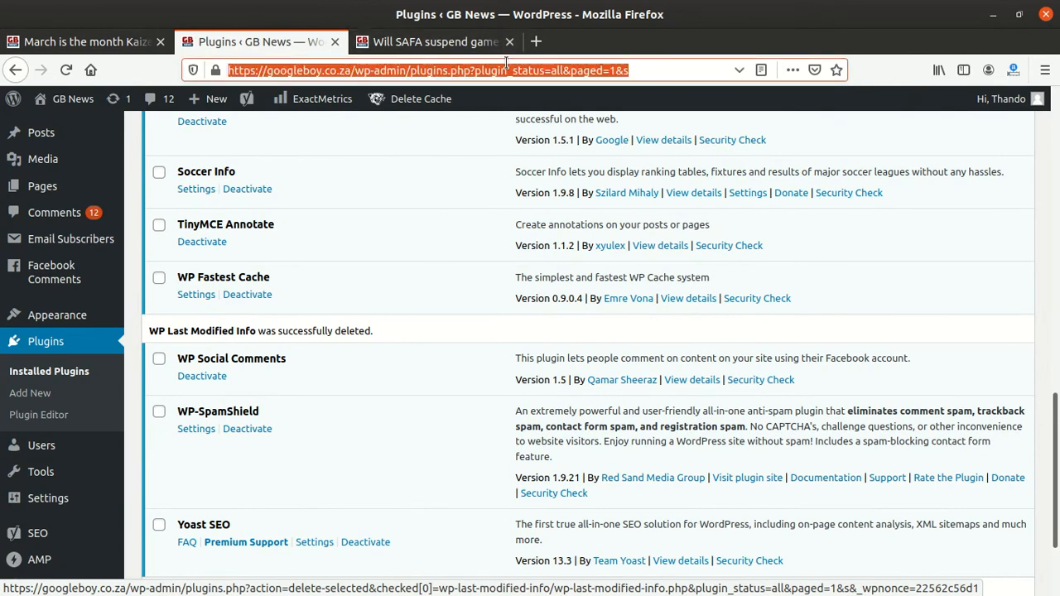
key("Return")
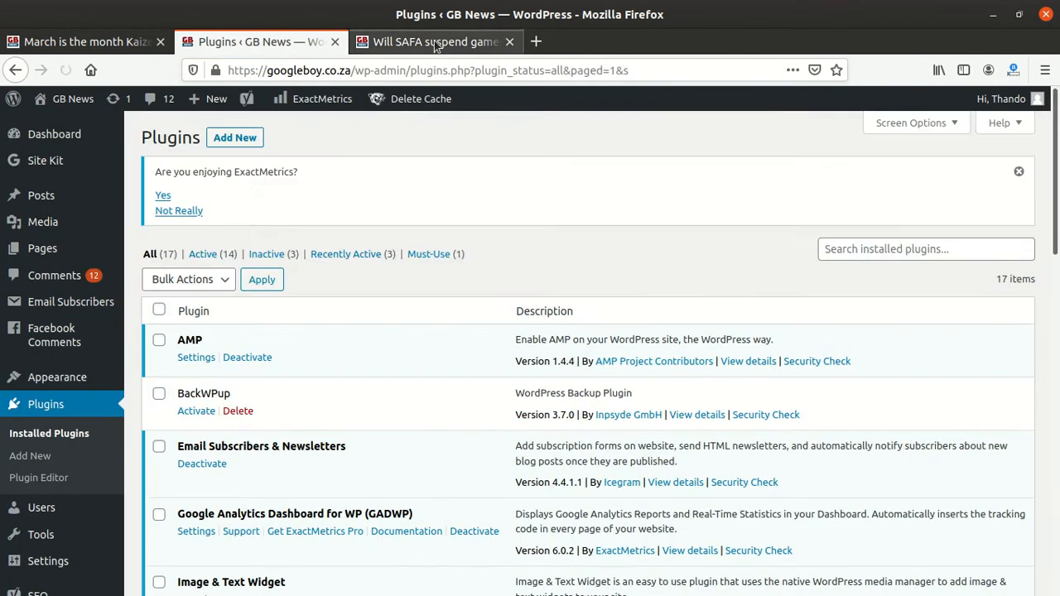
left_click(435, 43)
left_click(404, 72)
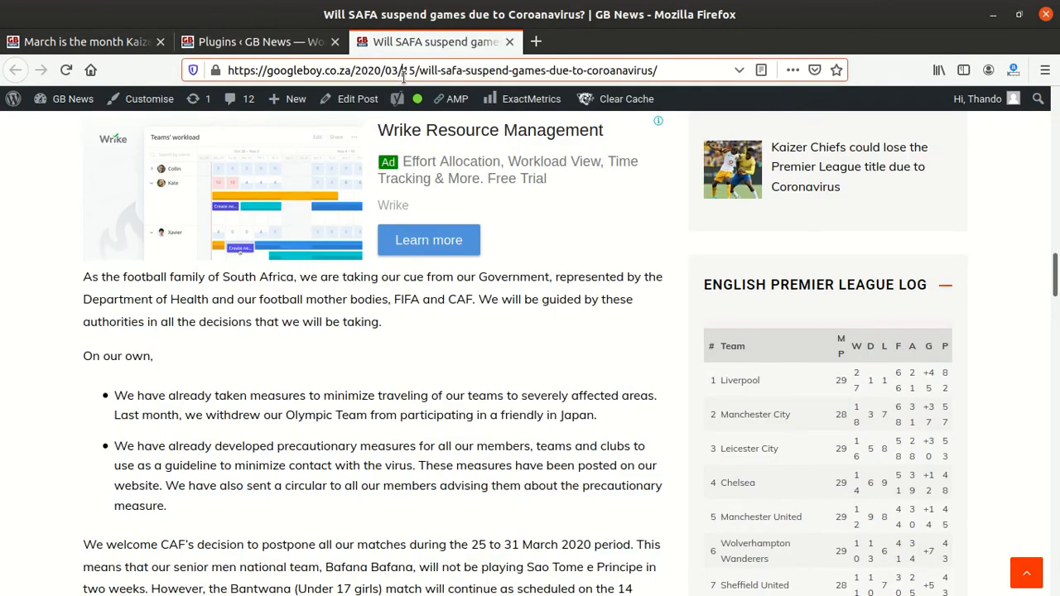
key("Return")
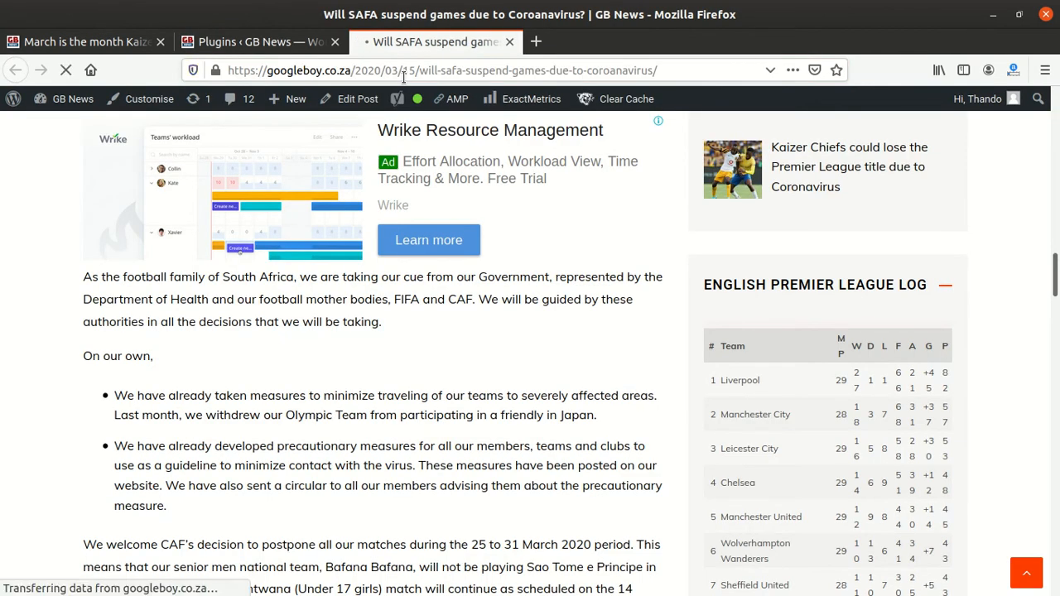
scroll(303, 365, "down", 8)
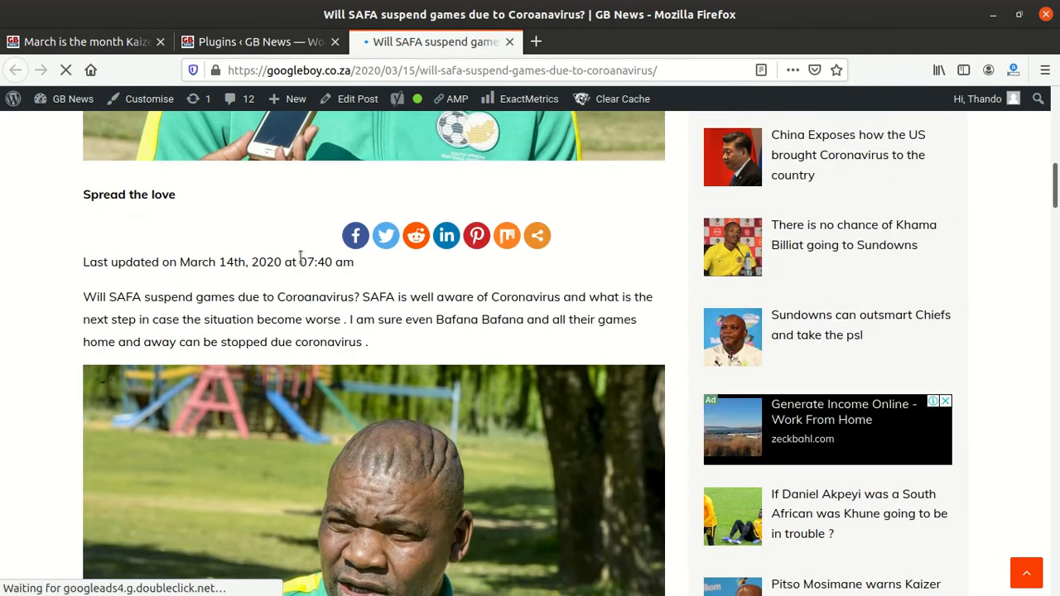
triple_click(303, 262)
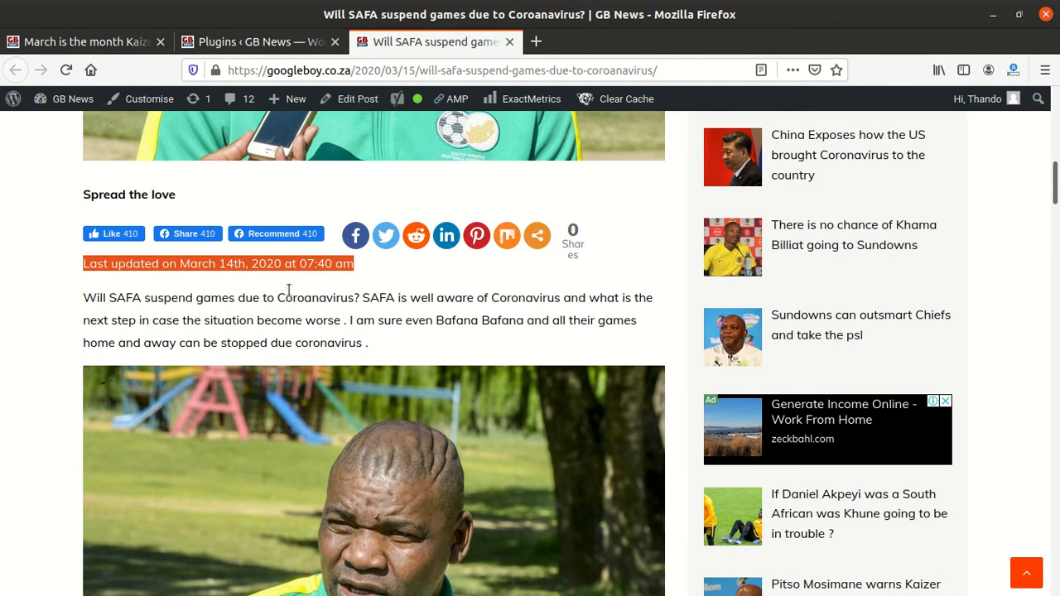
scroll(276, 294, "up", 5)
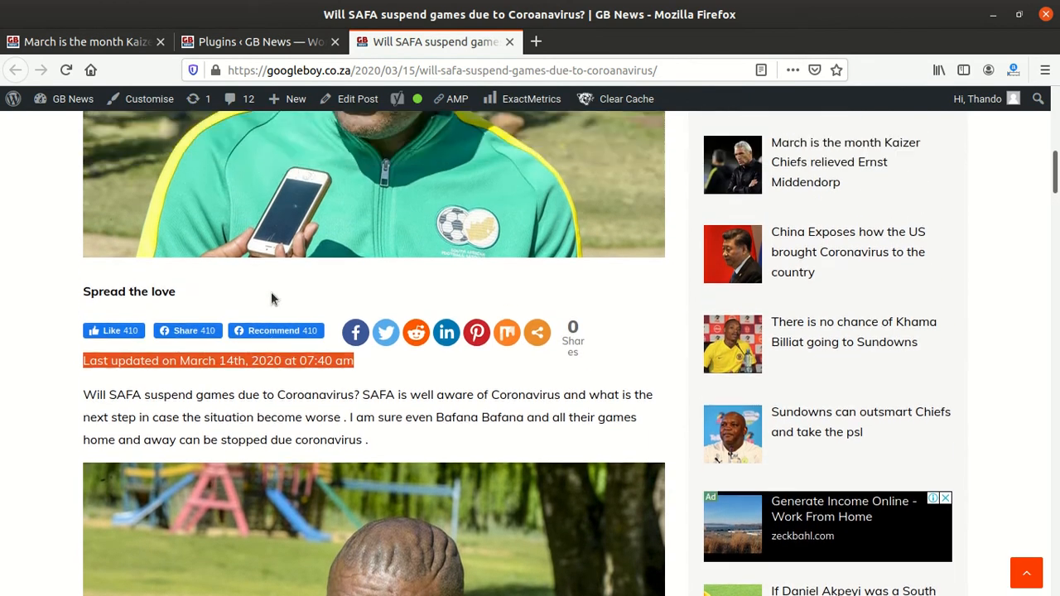
Step: Open the Add Plugins page and search for the pasted name WP Last Modified Info
left_click(261, 43)
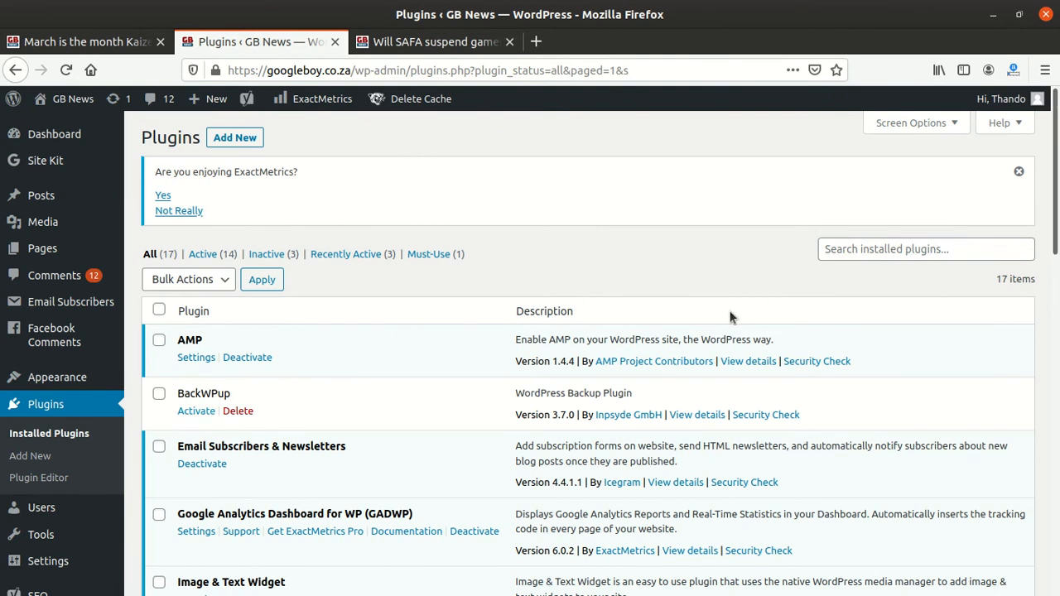
left_click(855, 249)
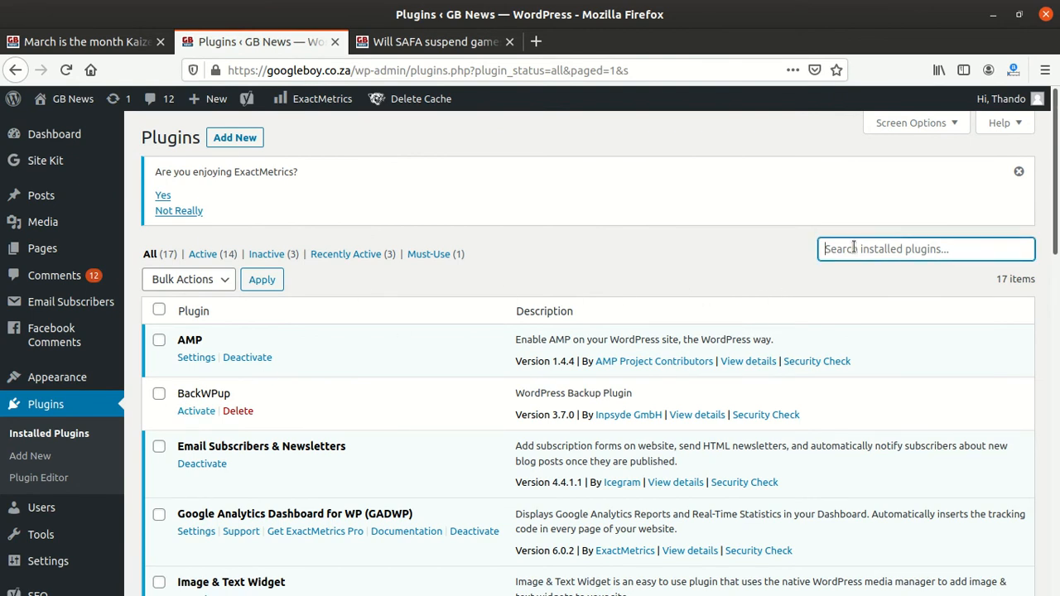
left_click(234, 138)
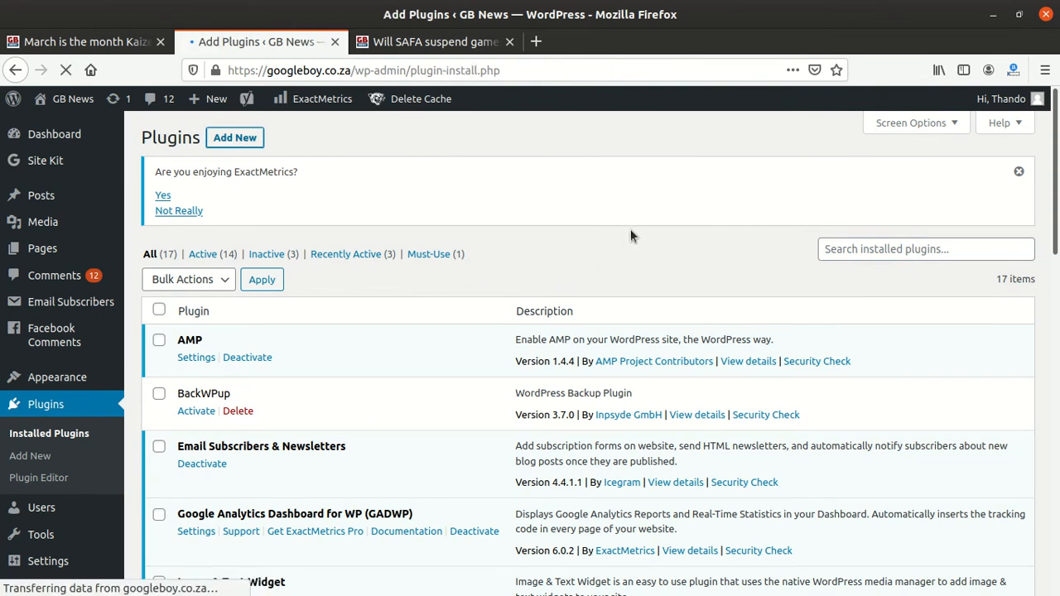
left_click(820, 267)
right_click(854, 273)
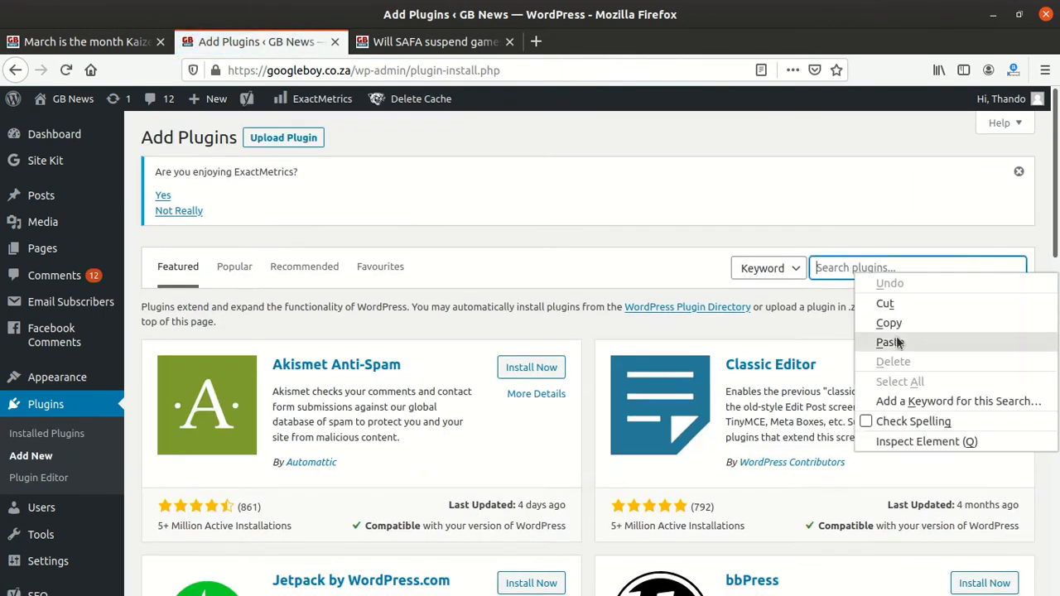
left_click(890, 343)
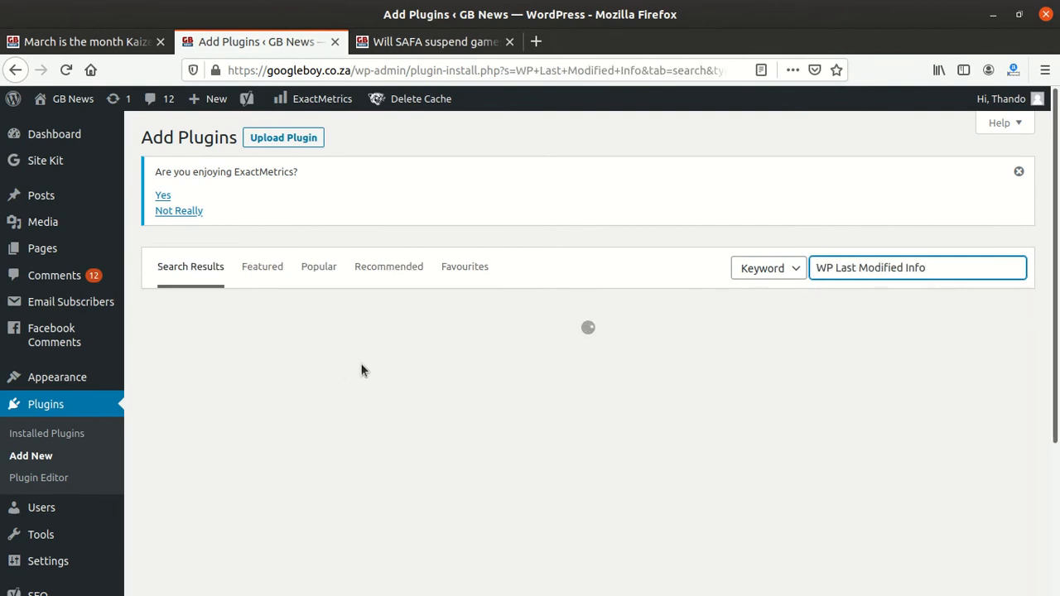
scroll(362, 360, "down", 5)
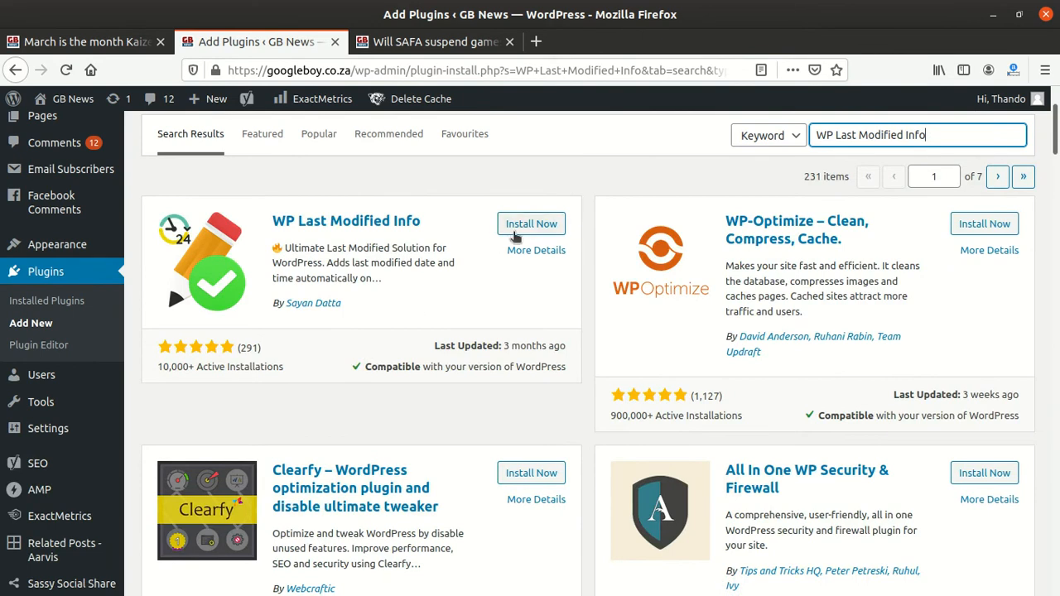
Step: Install and activate the WP Last Modified Info plugin from the search results
left_click(531, 225)
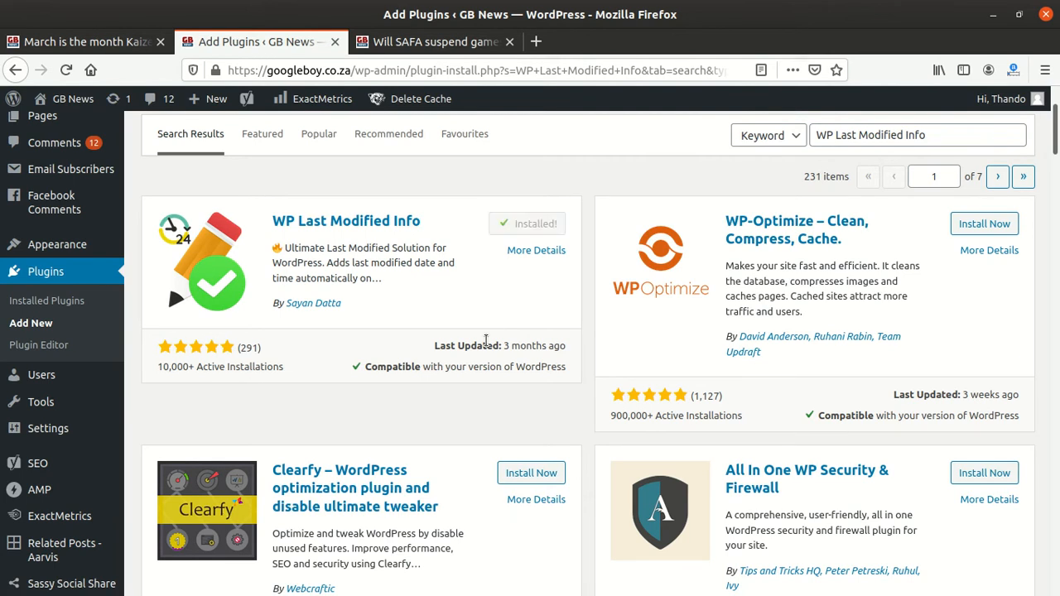
left_click(519, 235)
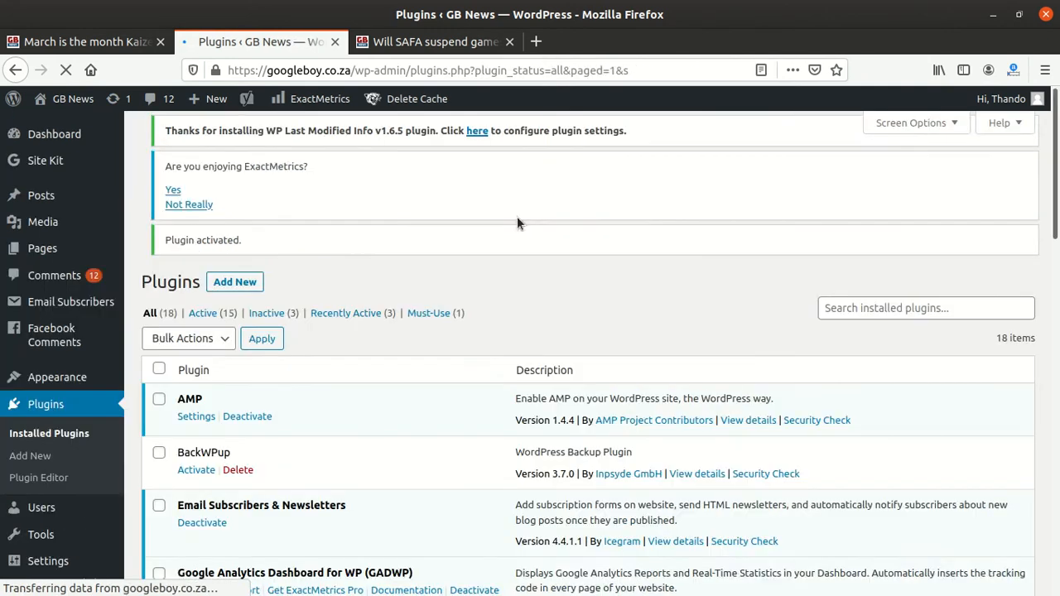
scroll(219, 381, "down", 3)
scroll(219, 381, "up", 3)
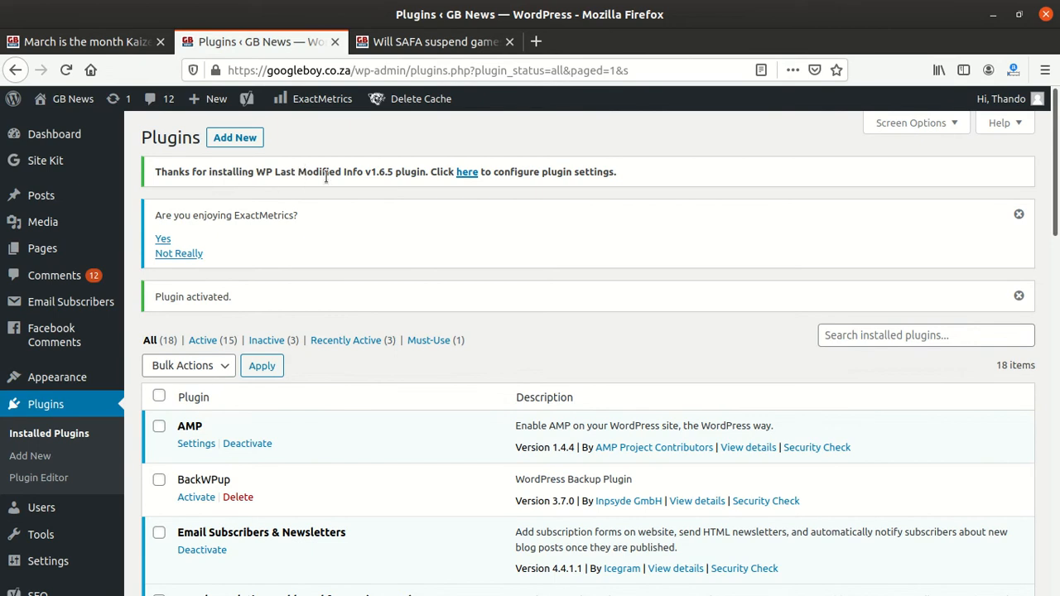
Step: Open the WP Last Modified Info plugin settings and reset them to defaults from the Tools section
left_click(468, 174)
scroll(407, 277, "down", 3)
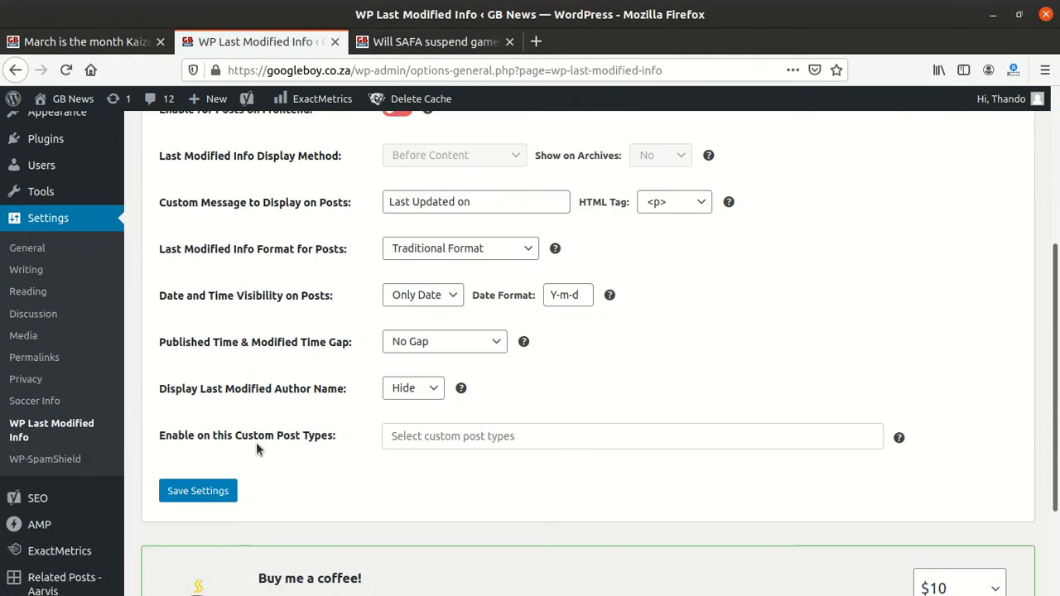
scroll(367, 450, "up", 3)
left_click(814, 285)
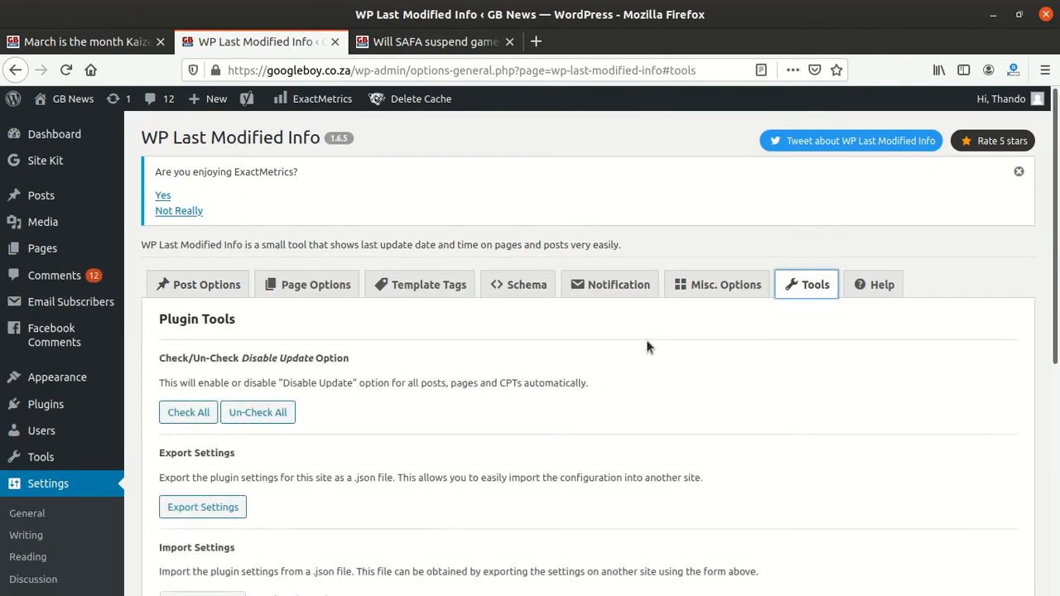
scroll(486, 357, "down", 3)
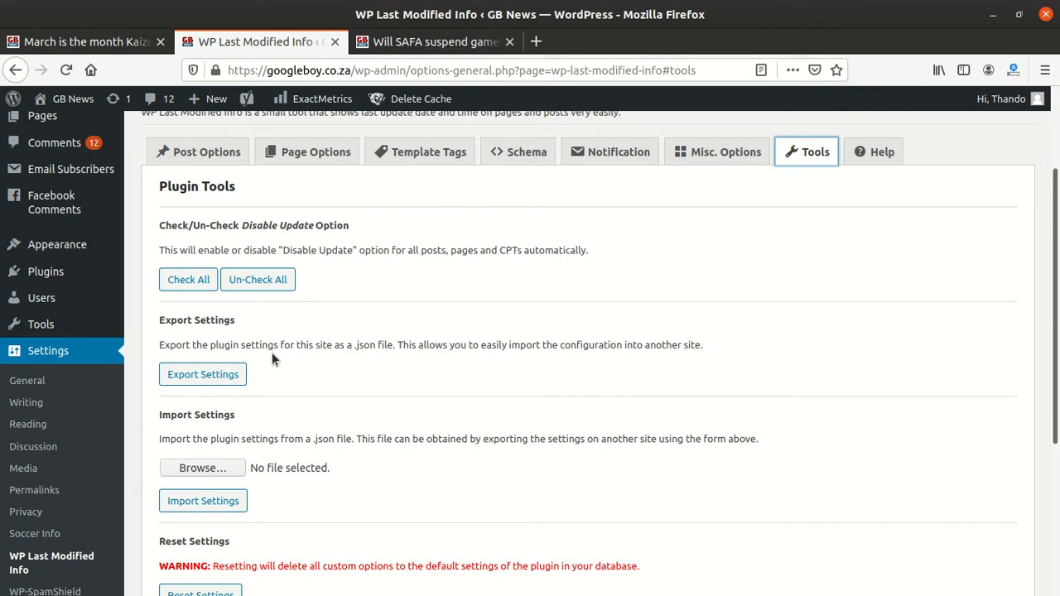
scroll(252, 368, "down", 2)
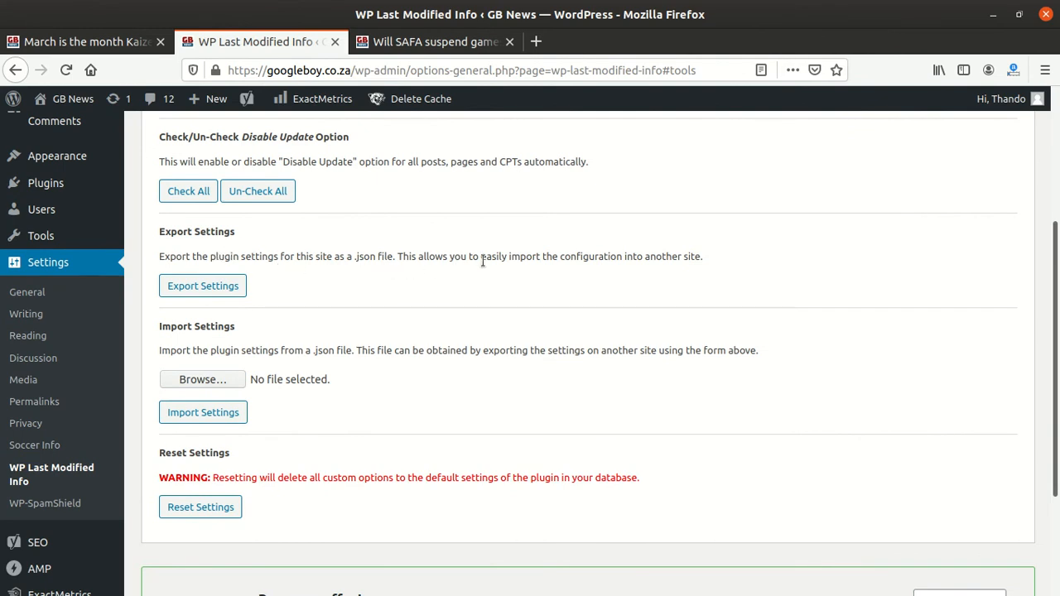
scroll(354, 348, "down", 3)
scroll(340, 367, "down", 1)
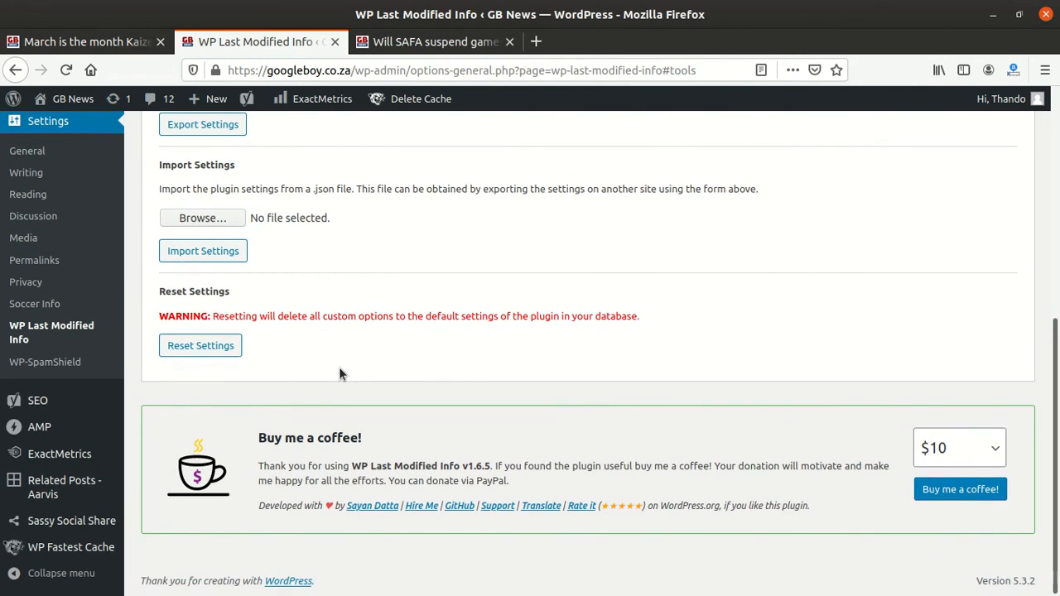
left_click(206, 346)
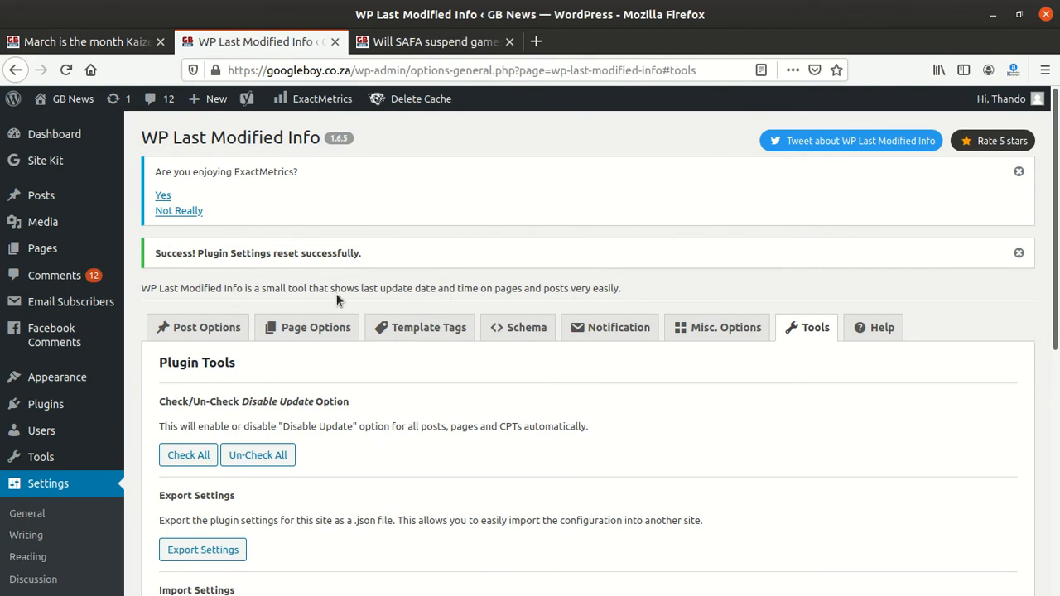
Step: Review the plugin's Post Options and Page Options settings
scroll(336, 300, "down", 5)
scroll(337, 297, "down", 4)
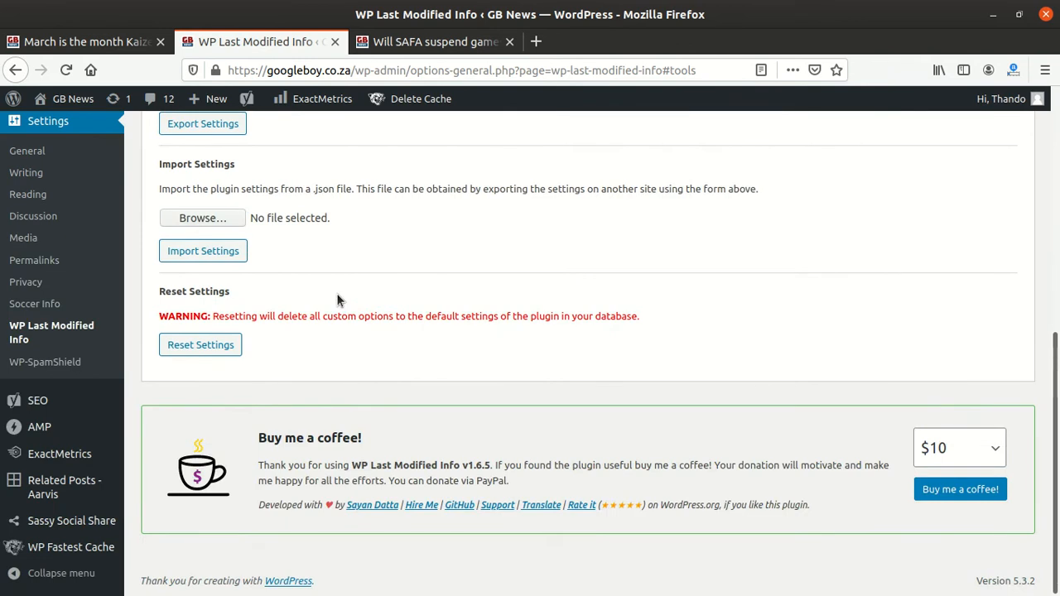
scroll(337, 299, "up", 4)
scroll(337, 300, "up", 5)
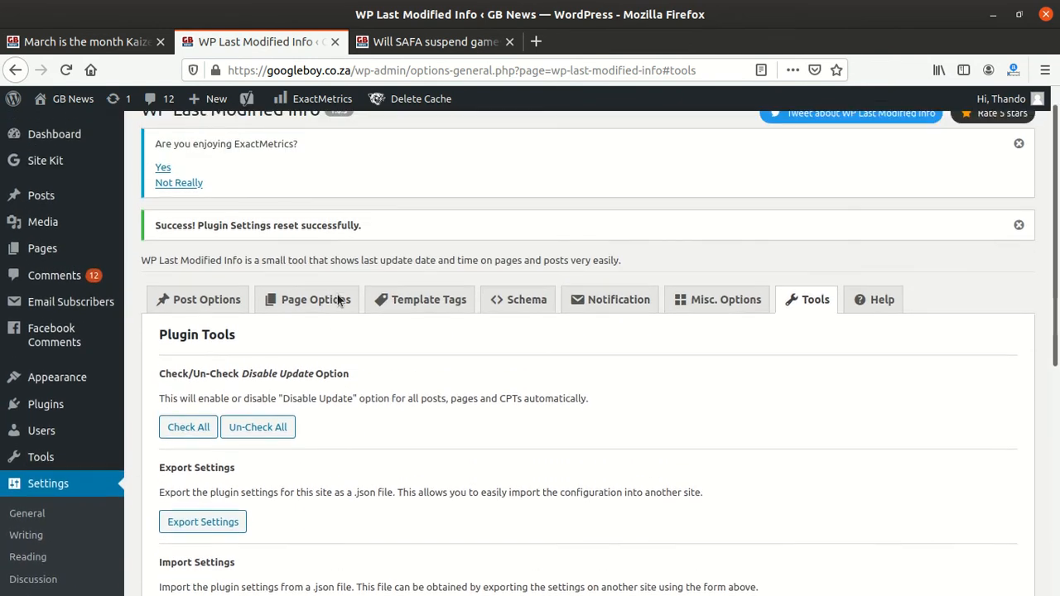
left_click(207, 300)
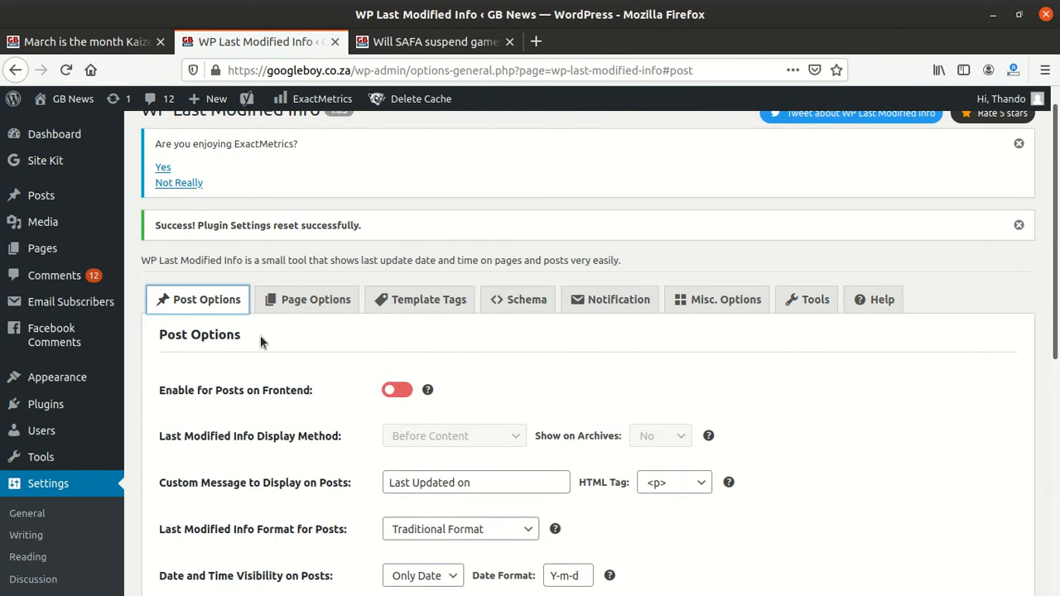
scroll(256, 335, "down", 3)
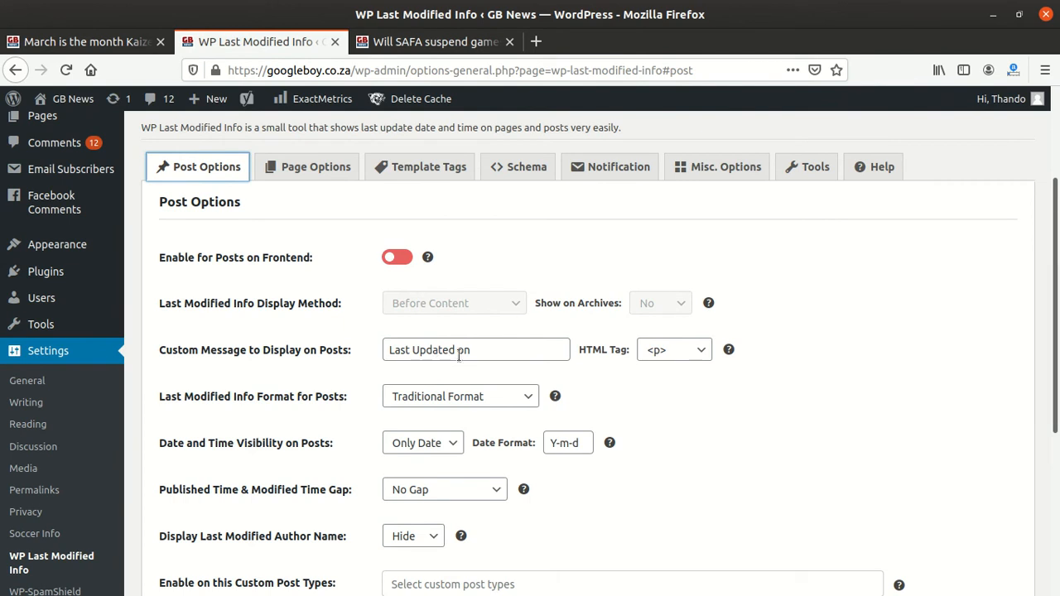
scroll(497, 429, "down", 1)
scroll(497, 429, "down", 5)
scroll(495, 429, "up", 3)
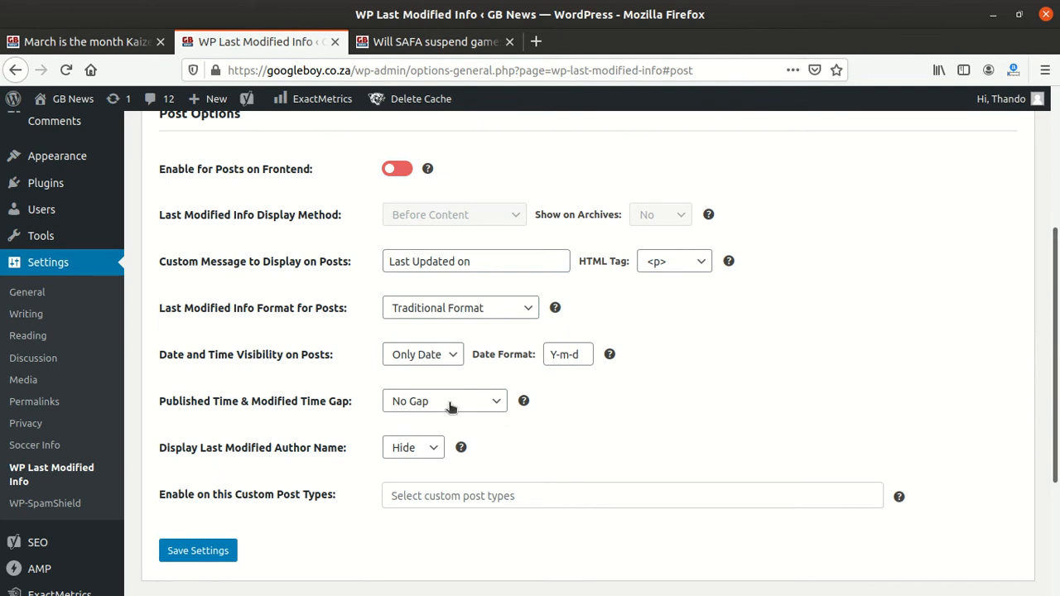
scroll(421, 312, "up", 5)
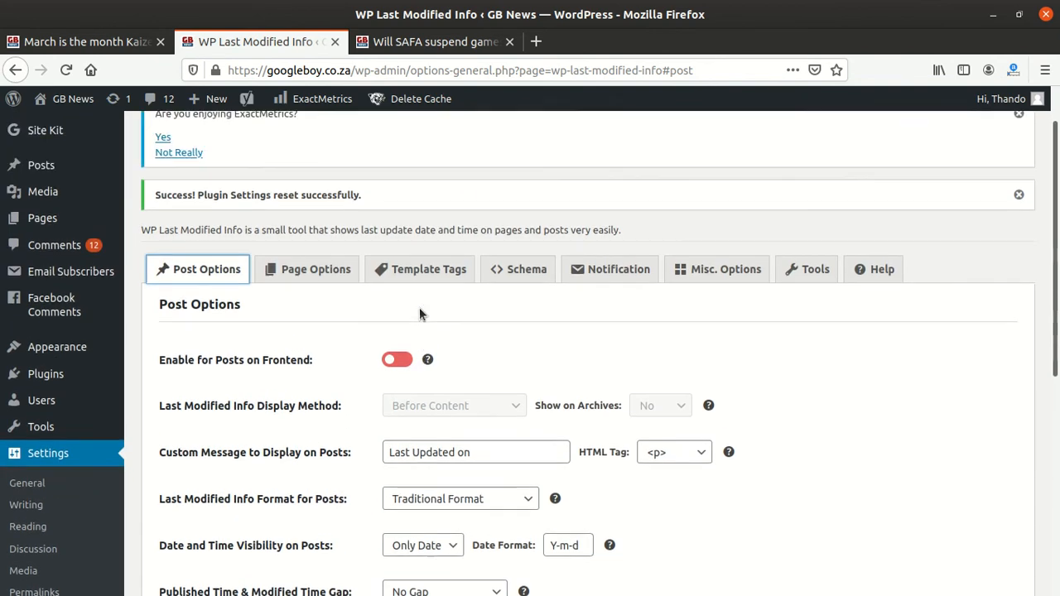
left_click(329, 331)
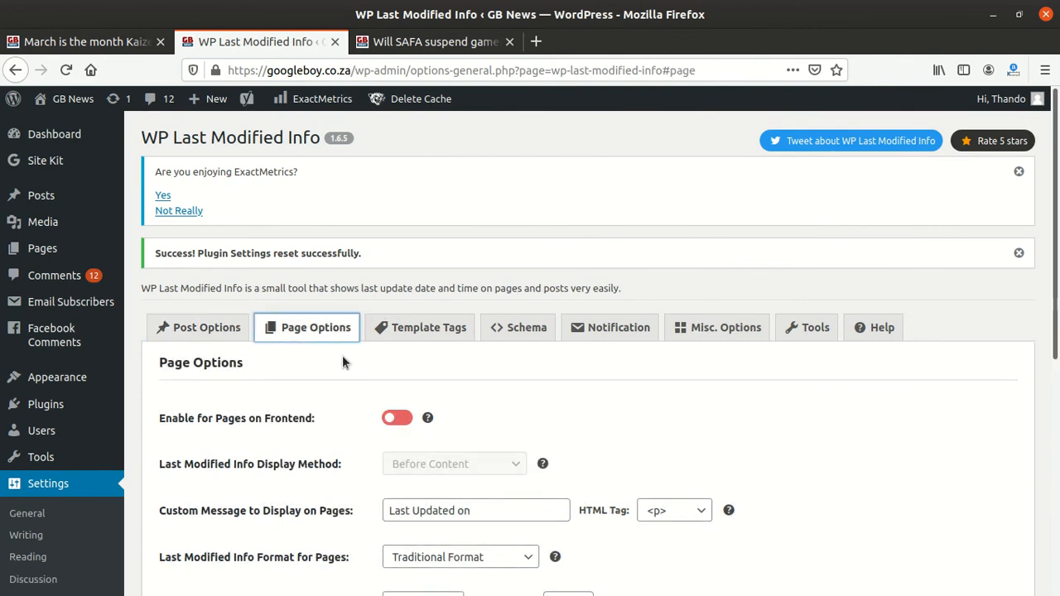
scroll(344, 364, "down", 5)
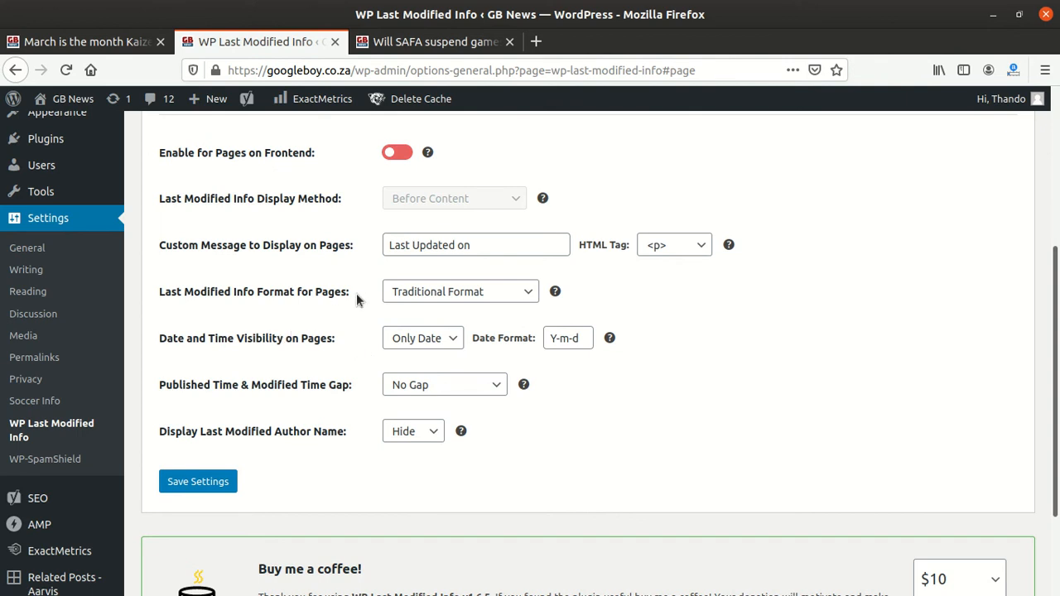
scroll(358, 298, "up", 2)
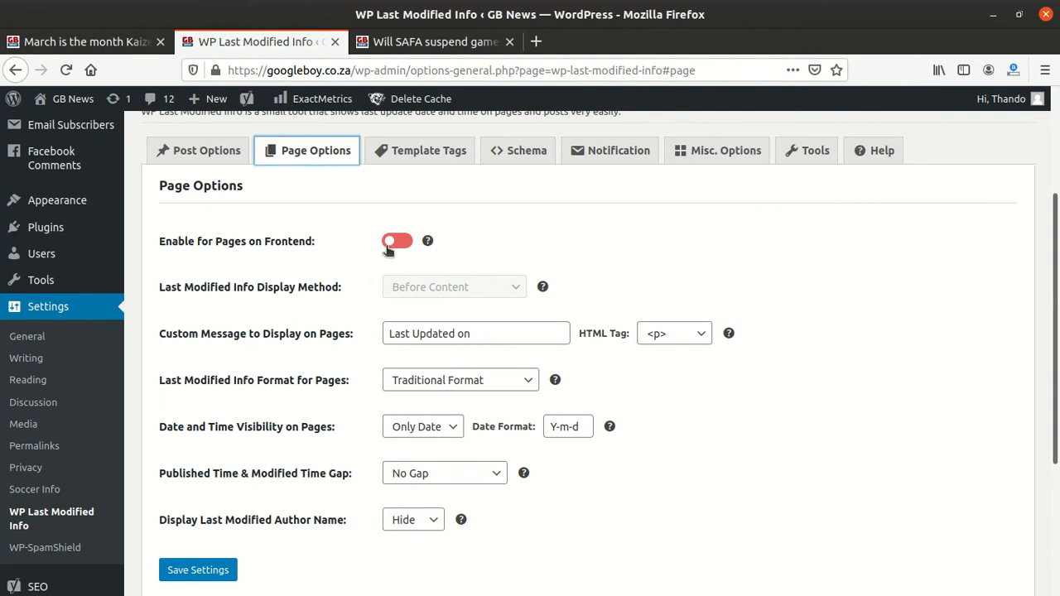
left_click(168, 149)
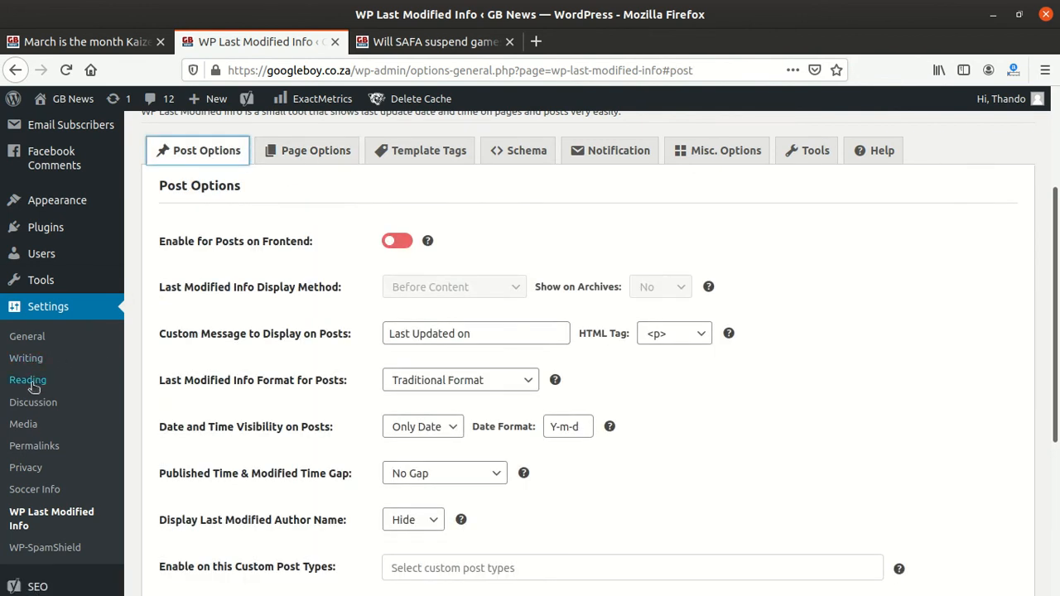
scroll(42, 410, "down", 2)
scroll(58, 409, "up", 5)
Step: Go to the installed plugins list and deactivate the WP Last Modified Info plugin
left_click(46, 360)
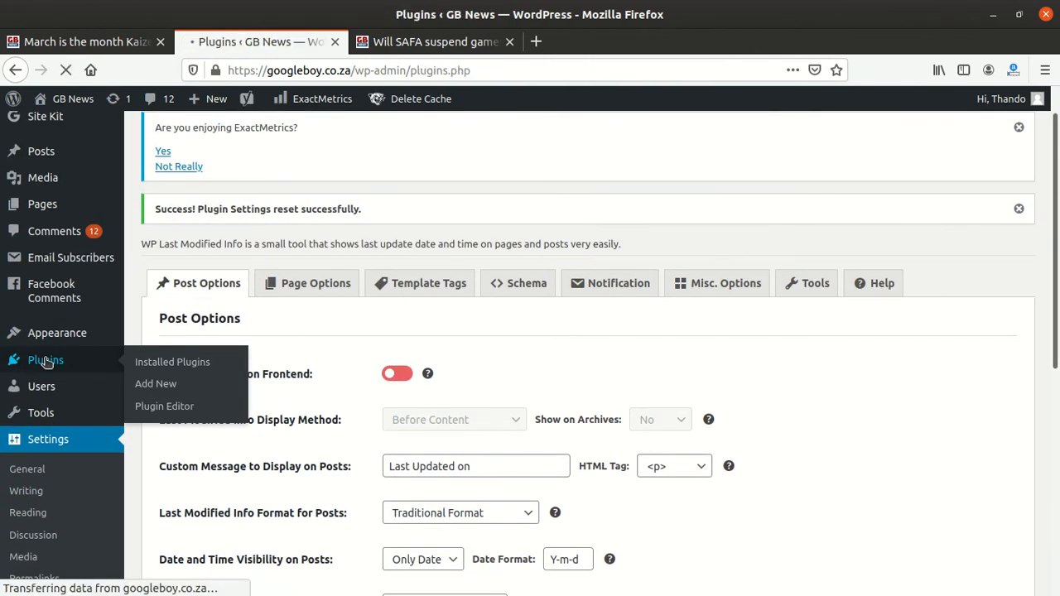
scroll(371, 398, "down", 5)
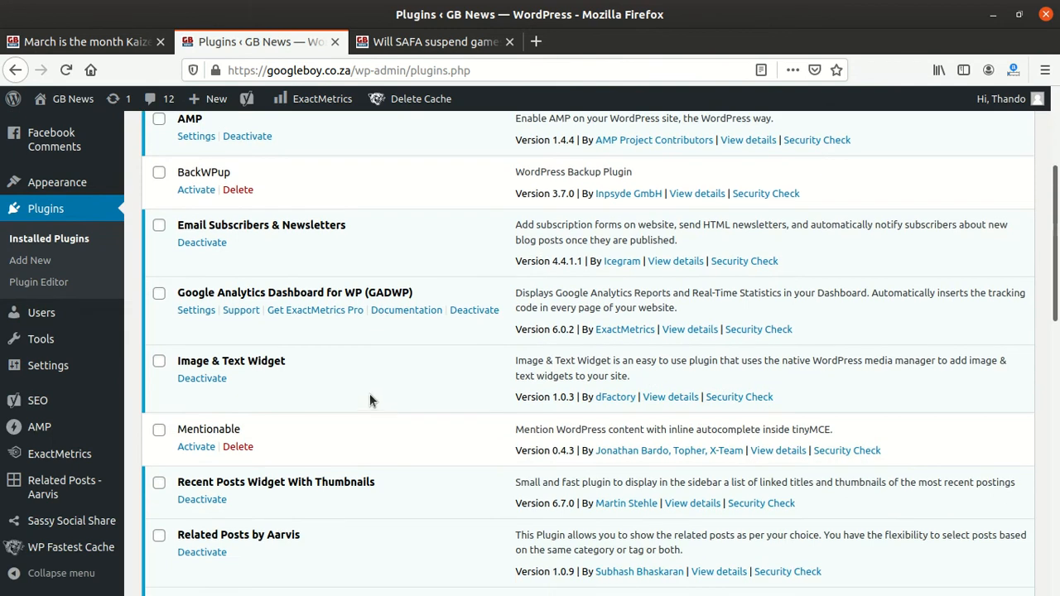
scroll(260, 374, "down", 5)
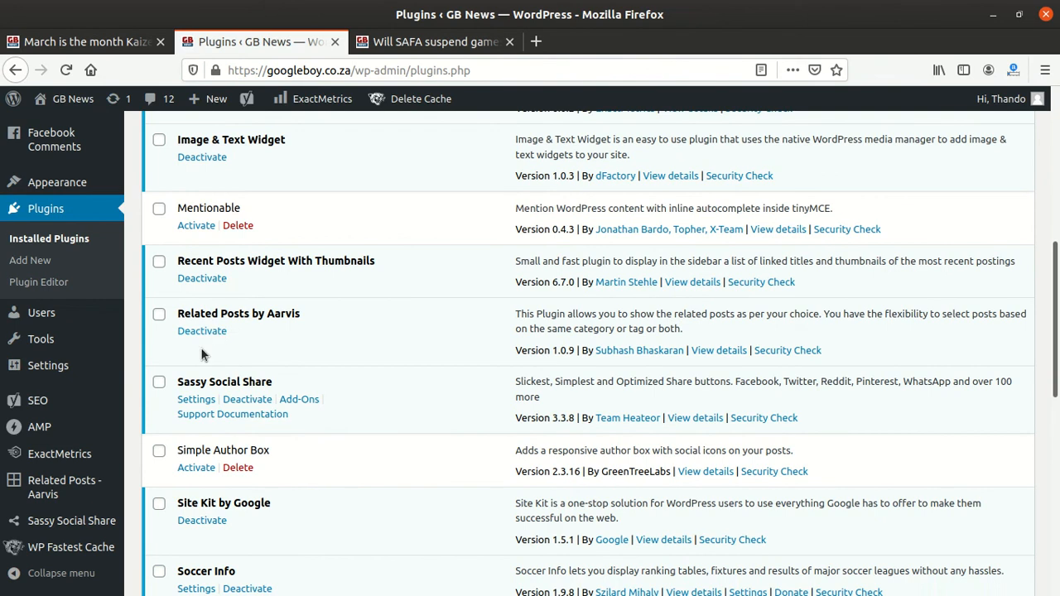
scroll(203, 355, "down", 4)
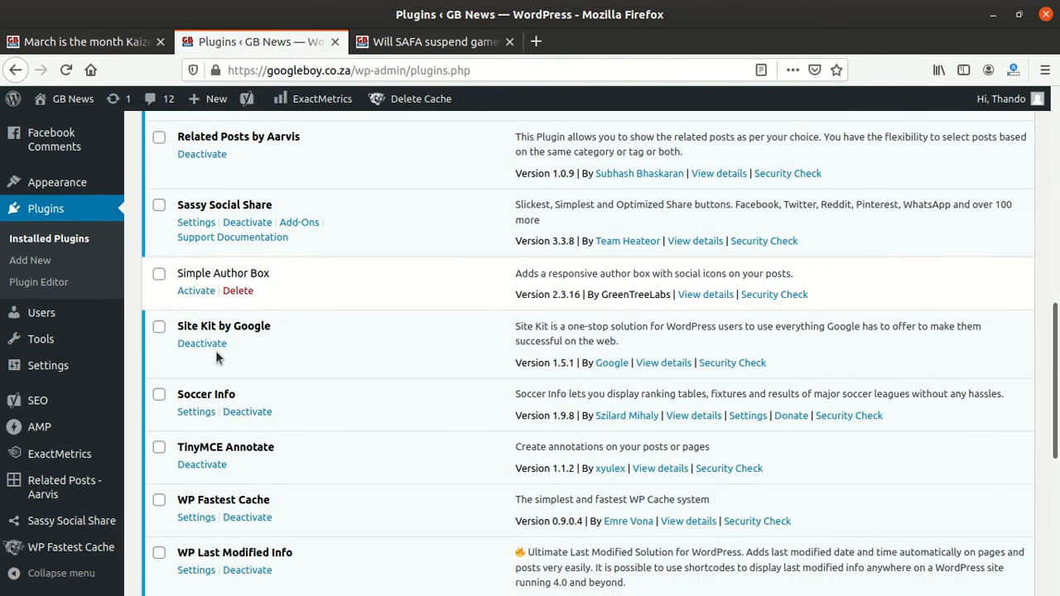
scroll(216, 355, "down", 3)
scroll(216, 354, "down", 3)
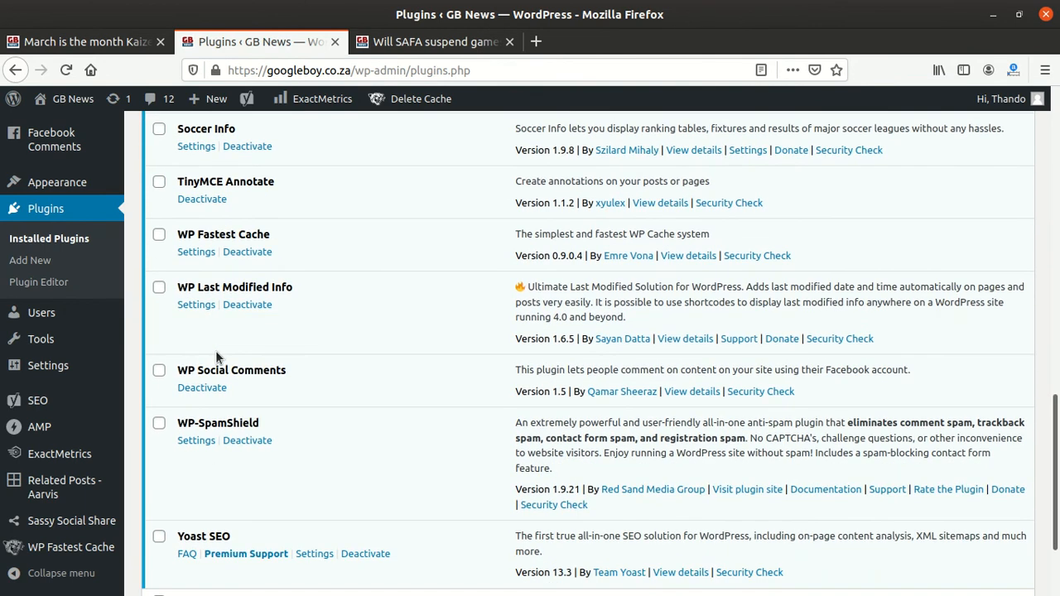
left_click(244, 306)
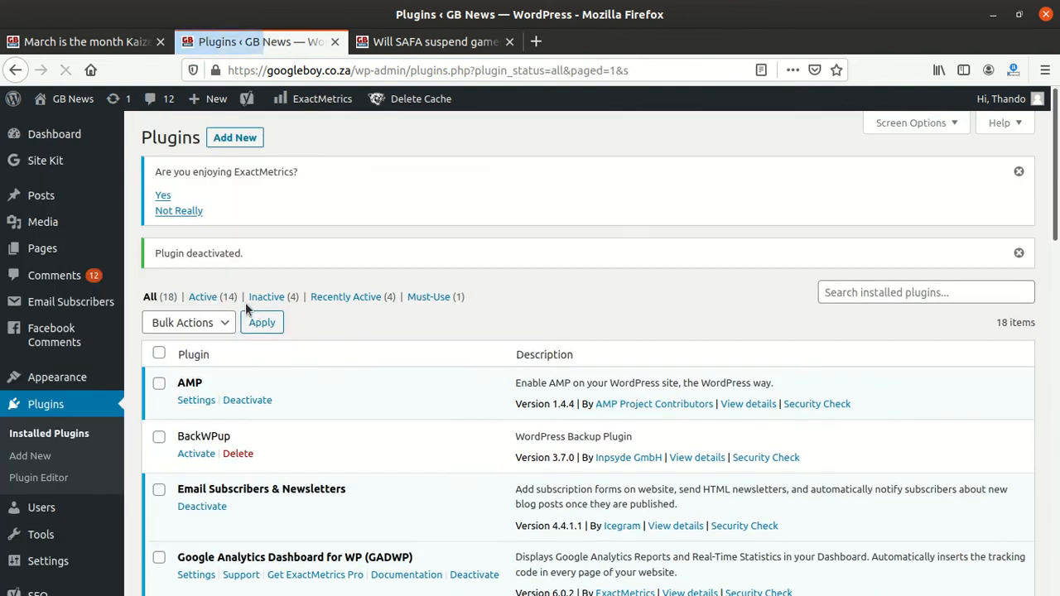
Step: Switch to the SAFA post tab, reload it and scroll through the post to check its last-updated line
scroll(514, 357, "down", 1)
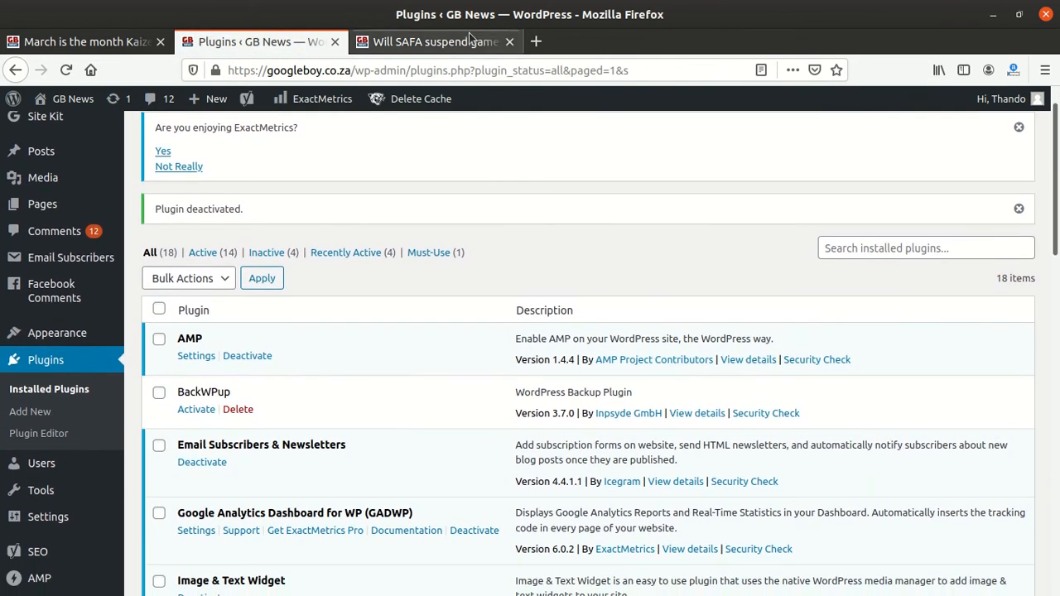
left_click(448, 43)
left_click(445, 71)
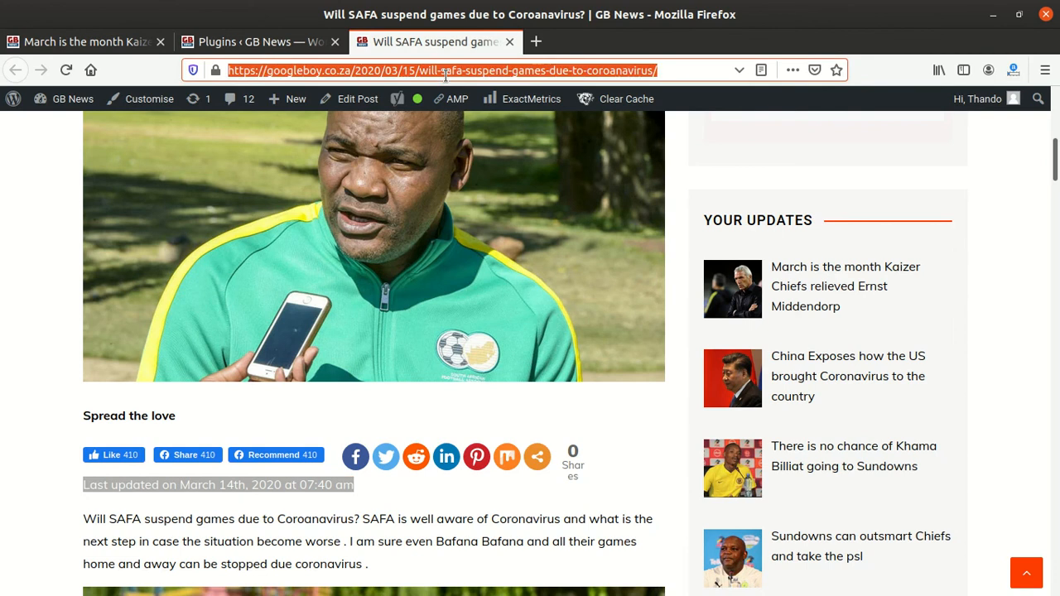
key("Return")
scroll(409, 358, "down", 3)
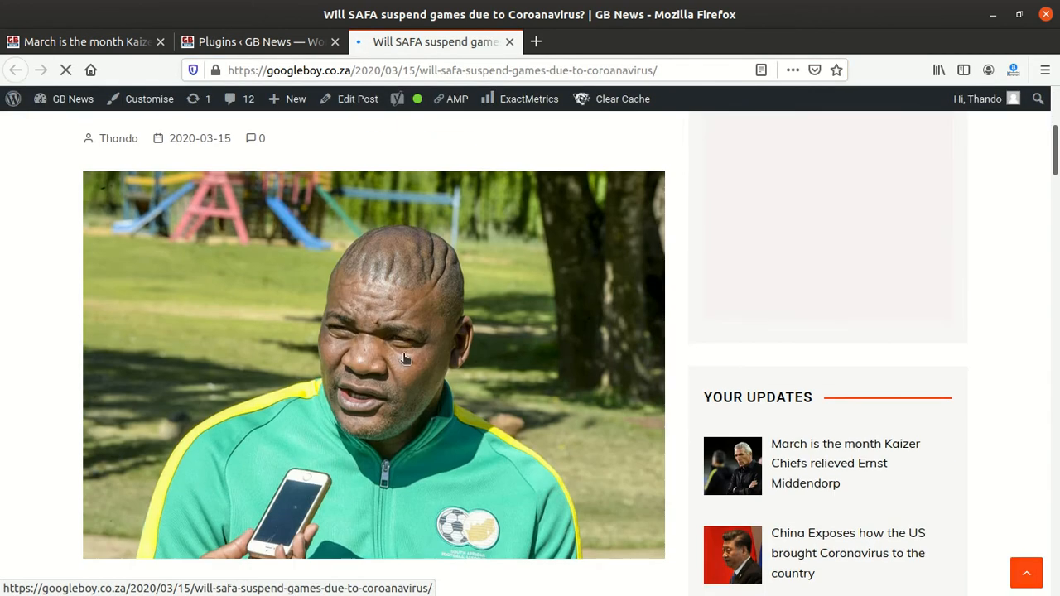
scroll(408, 358, "down", 5)
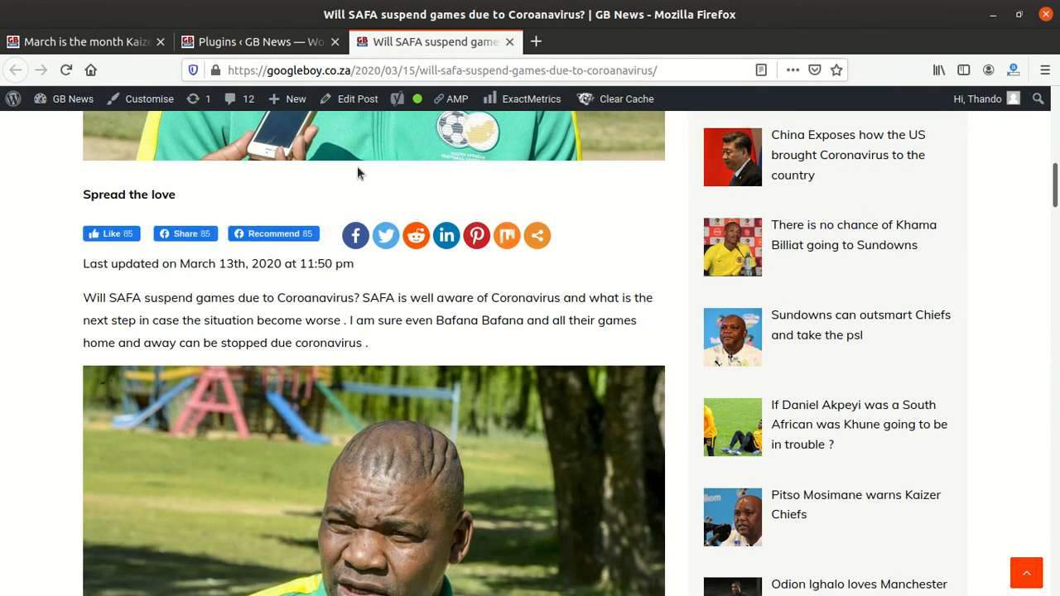
left_click(399, 70)
key("Return")
scroll(237, 421, "down", 10)
scroll(236, 406, "down", 2)
scroll(236, 406, "down", 5)
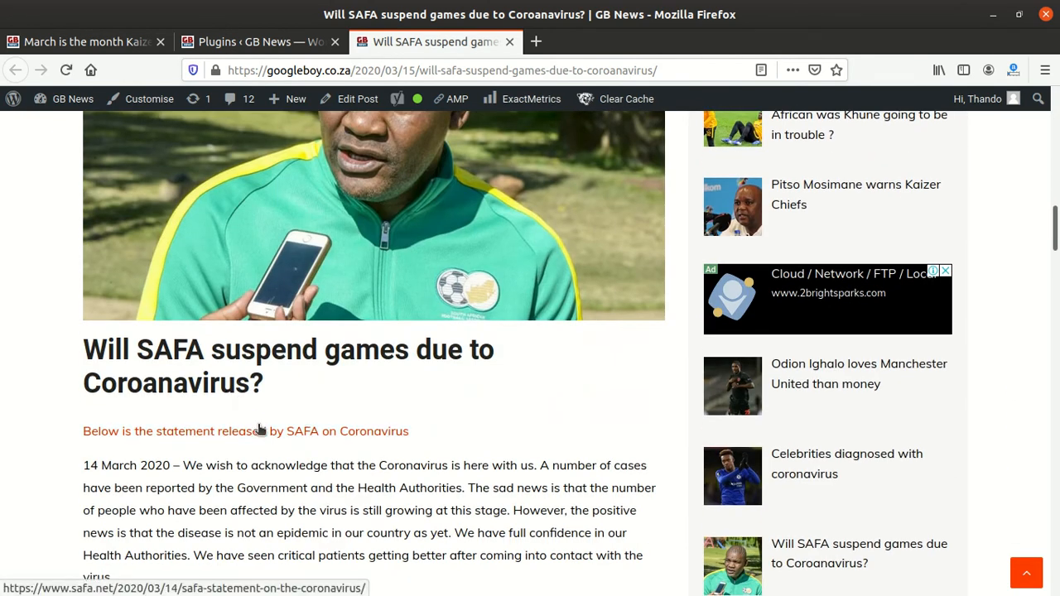
scroll(404, 398, "up", 3)
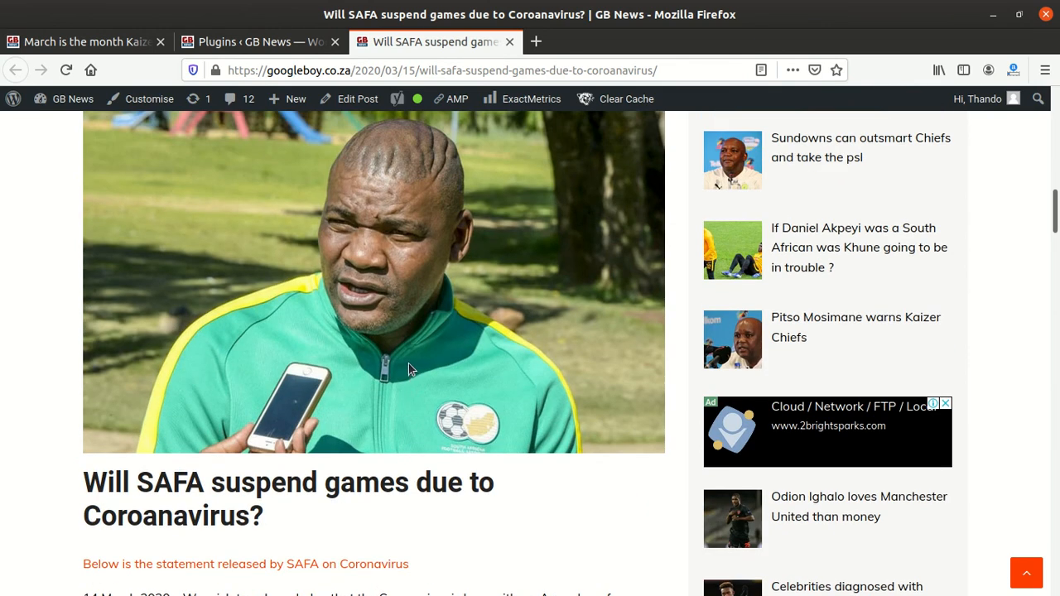
scroll(408, 370, "down", 4)
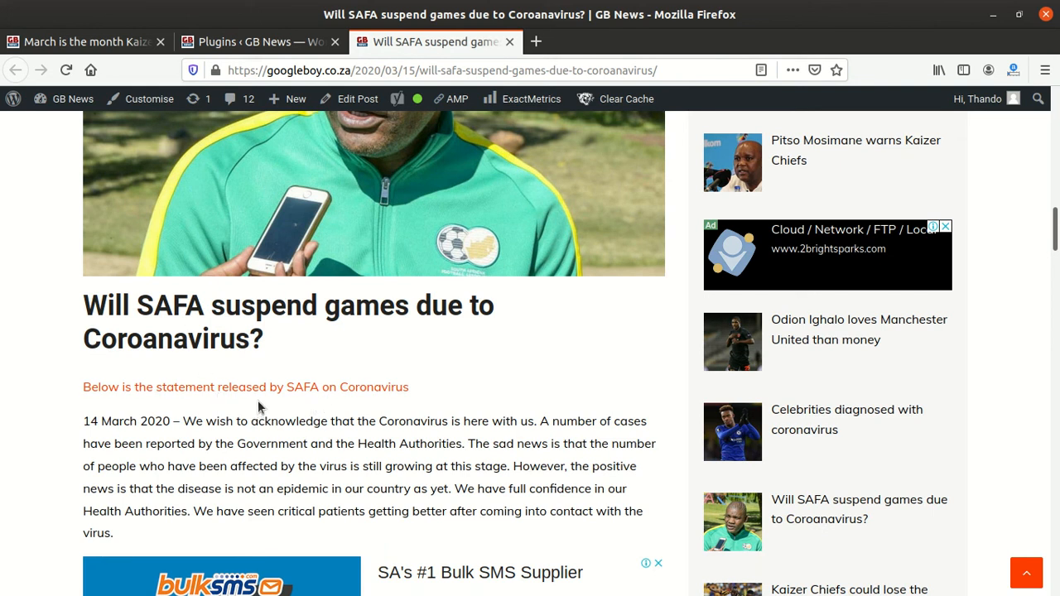
scroll(256, 392, "down", 2)
scroll(257, 396, "down", 3)
scroll(259, 398, "up", 10)
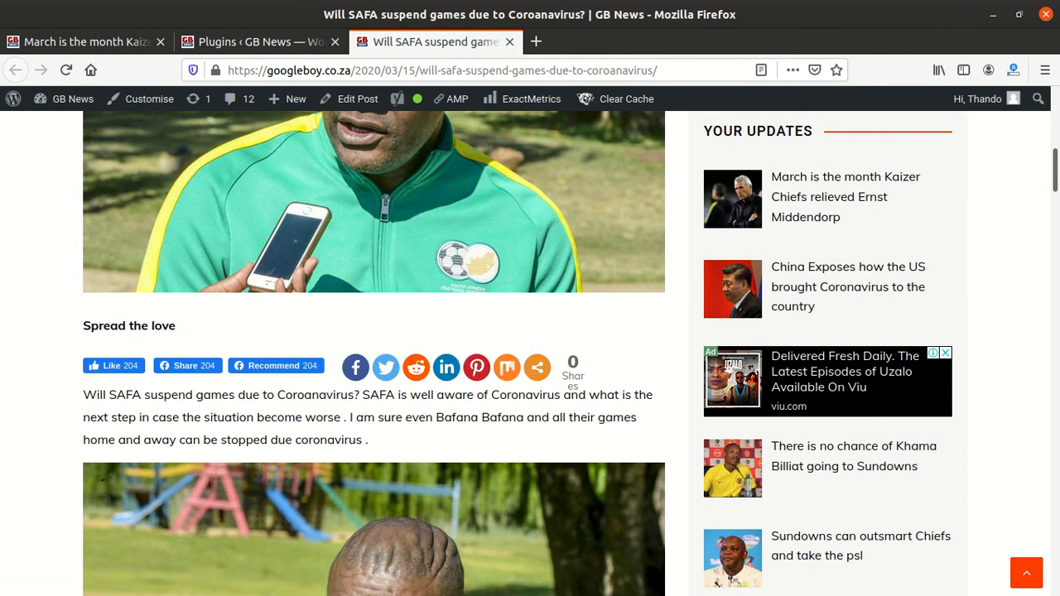
left_click_drag(631, 10, 635, 174)
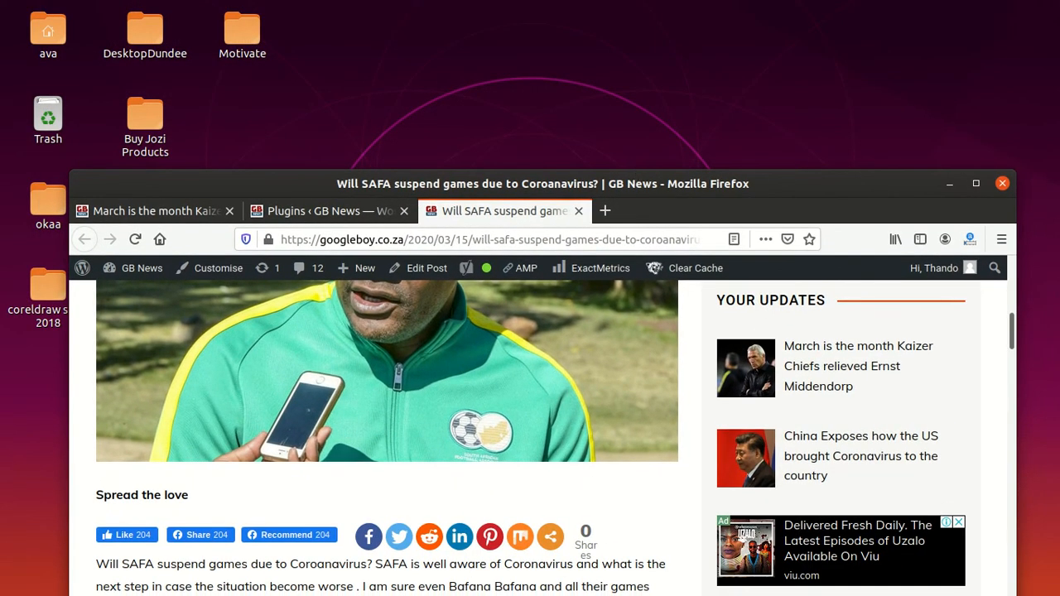